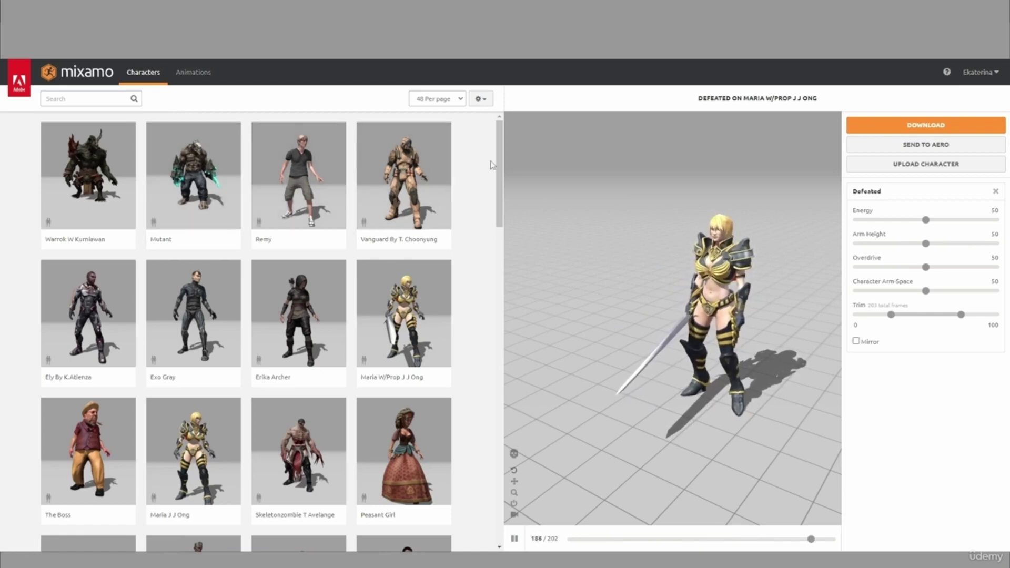
Step: Try the Skeletonzombie T Avelange character and the Abe character with the Defeated animation
left_click_drag(501, 167, 501, 217)
left_click(307, 232)
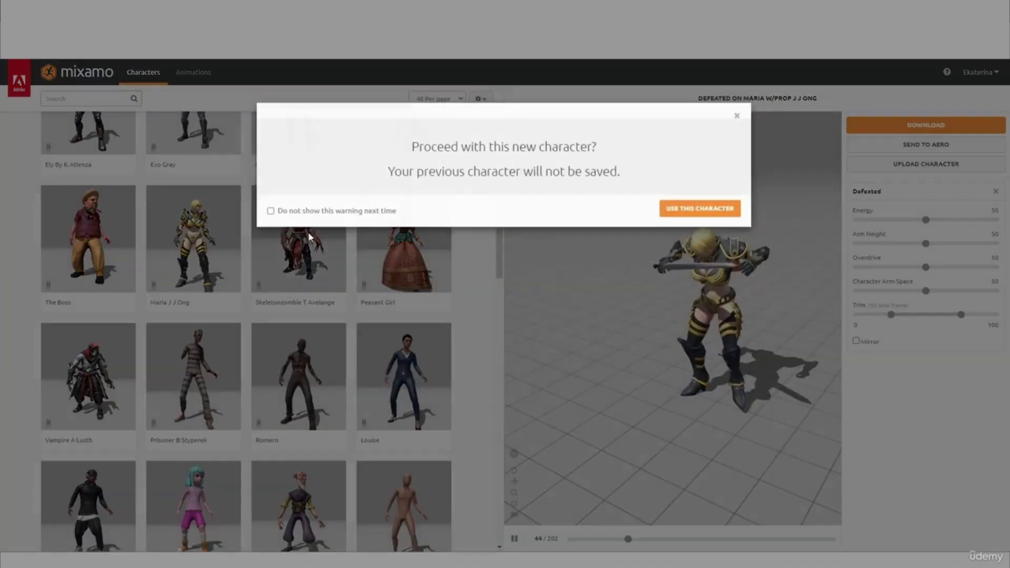
left_click(702, 218)
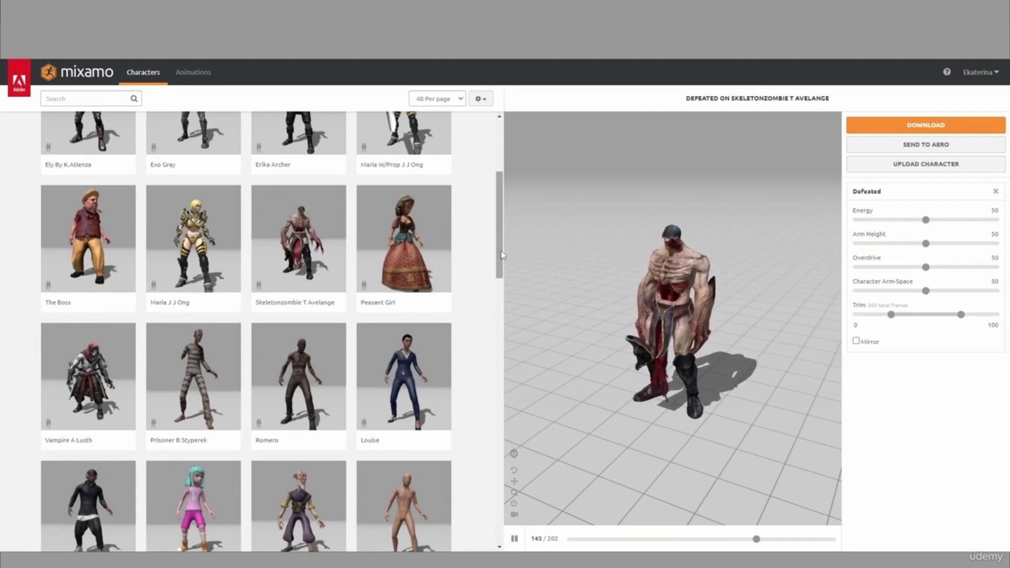
left_click_drag(501, 255, 506, 326)
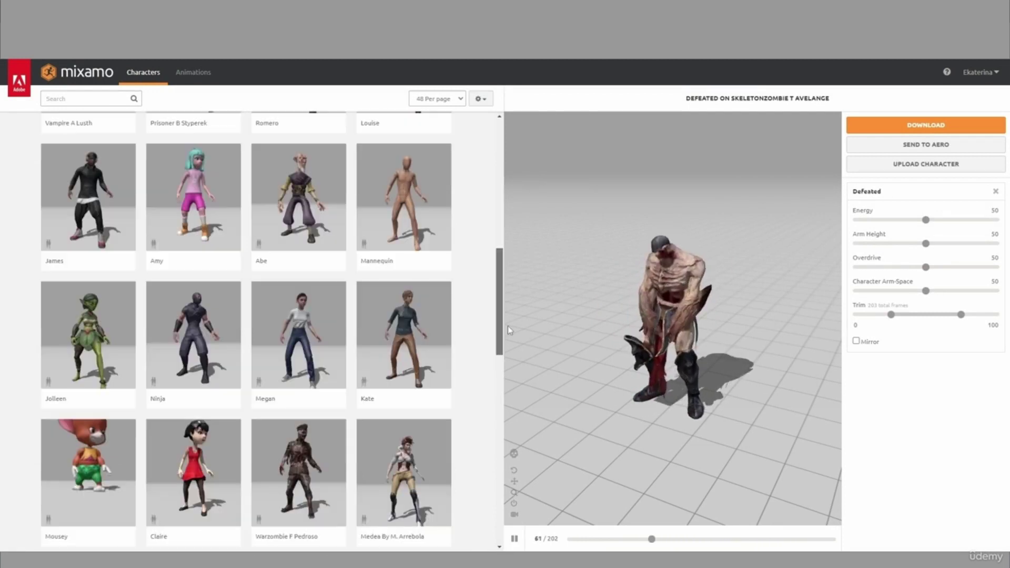
left_click(308, 227)
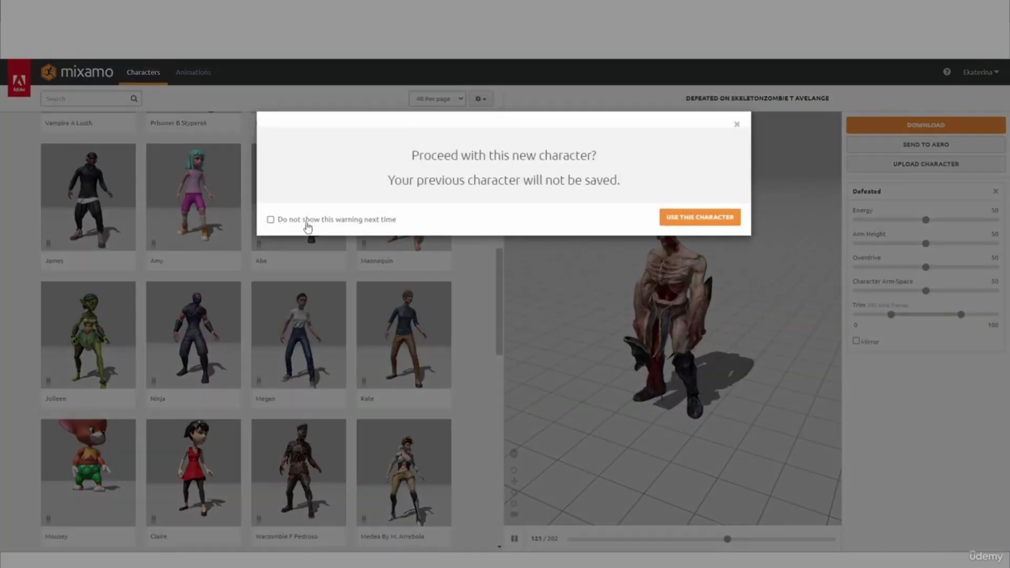
left_click(696, 218)
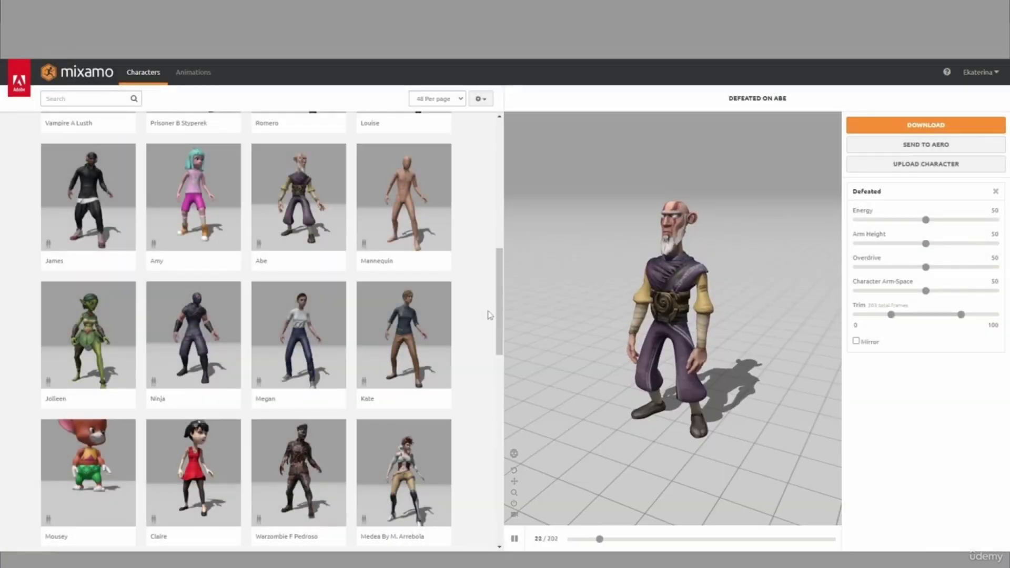
Step: Find the Brady character on the second page of results and use it as the new character
scroll(489, 315, "down", 5)
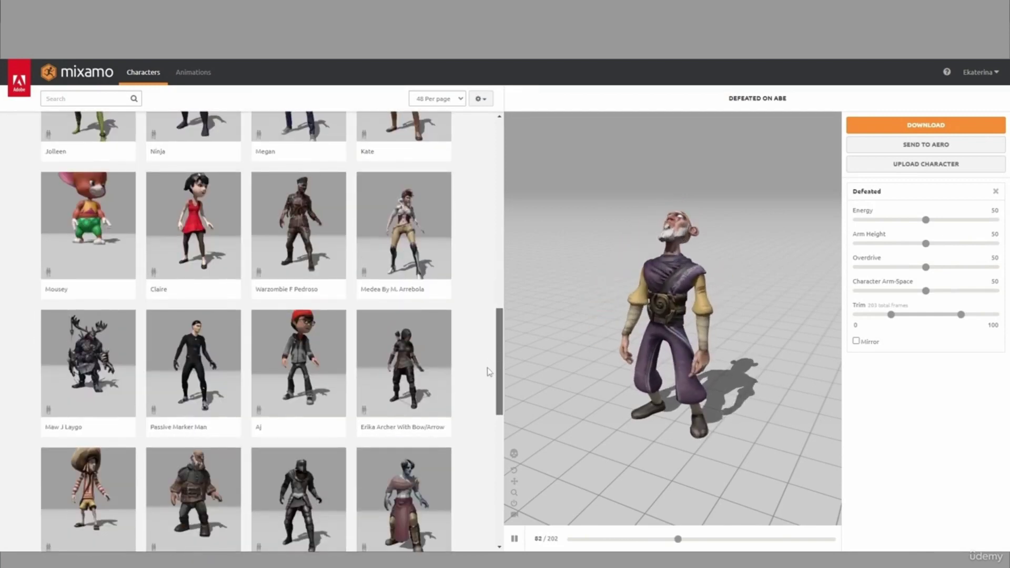
left_click_drag(489, 372, 493, 481)
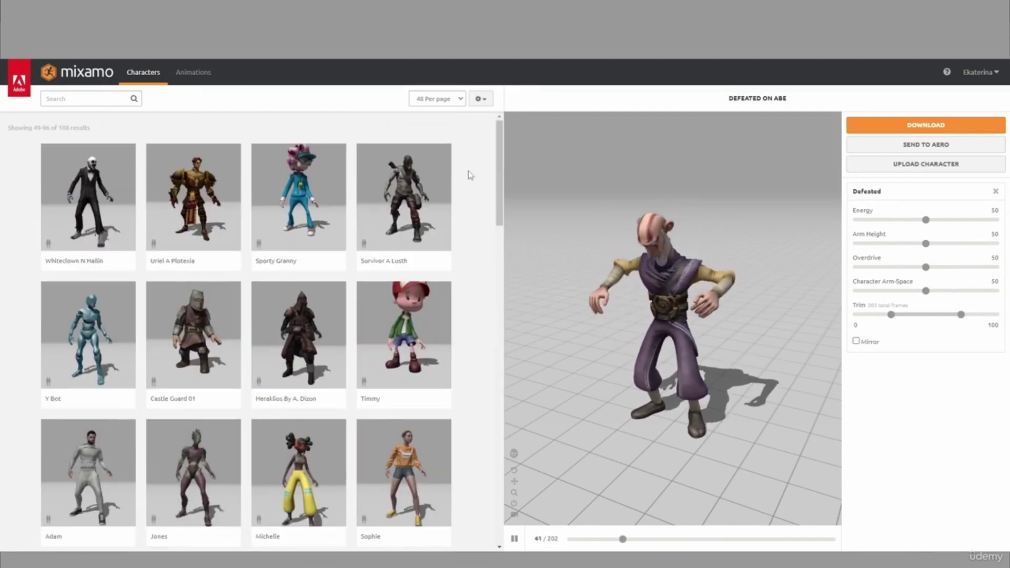
left_click_drag(501, 179, 502, 271)
left_click(274, 233)
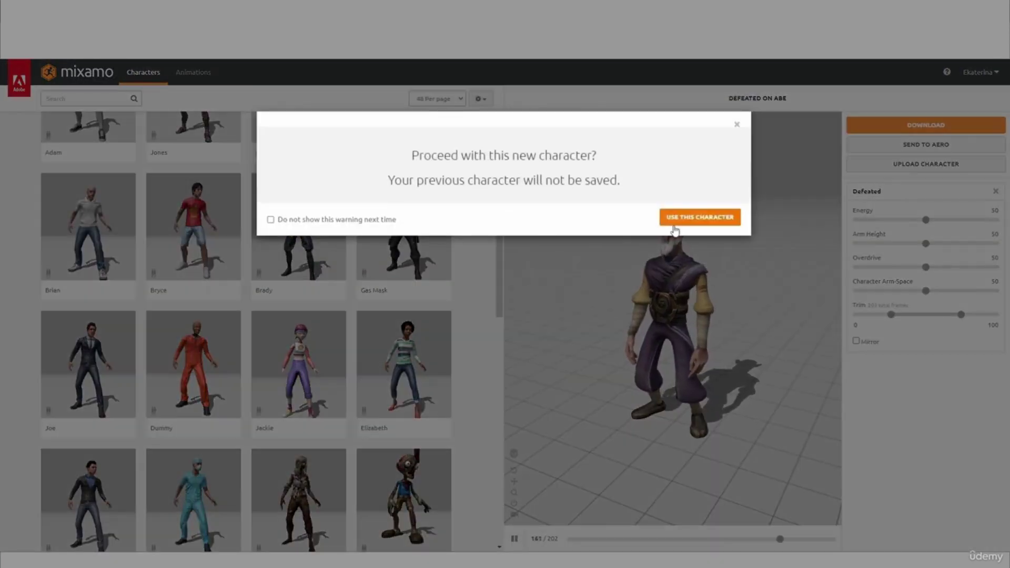
left_click(699, 217)
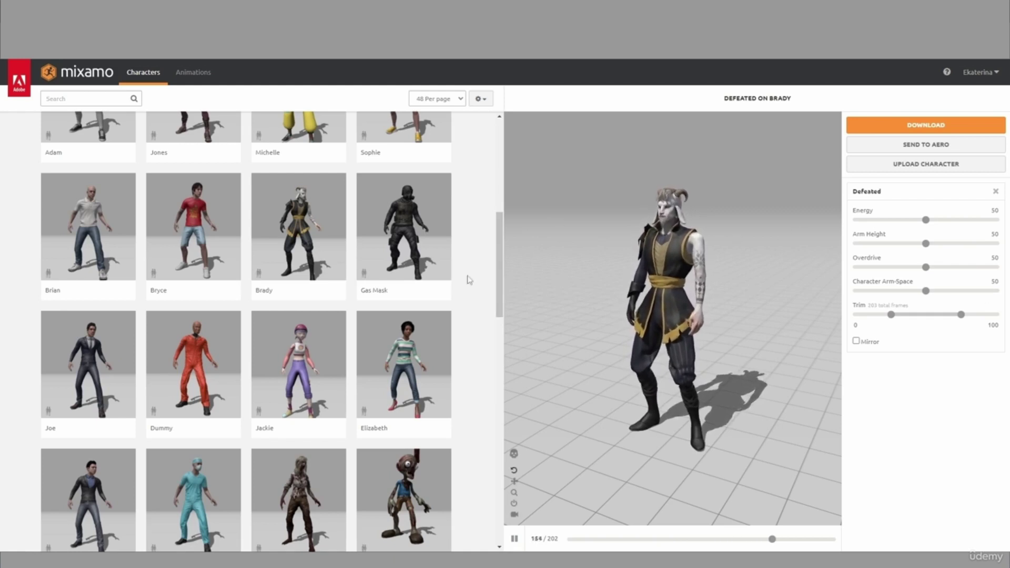
Step: Browse the animations and preview Taunt, Reaction and Dying on the Brady character
left_click(194, 73)
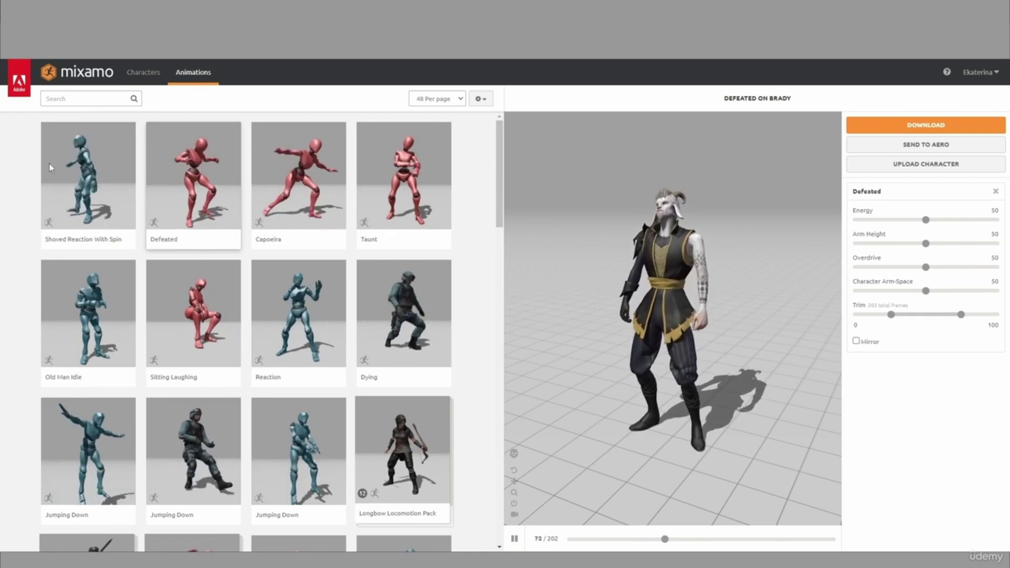
left_click(427, 207)
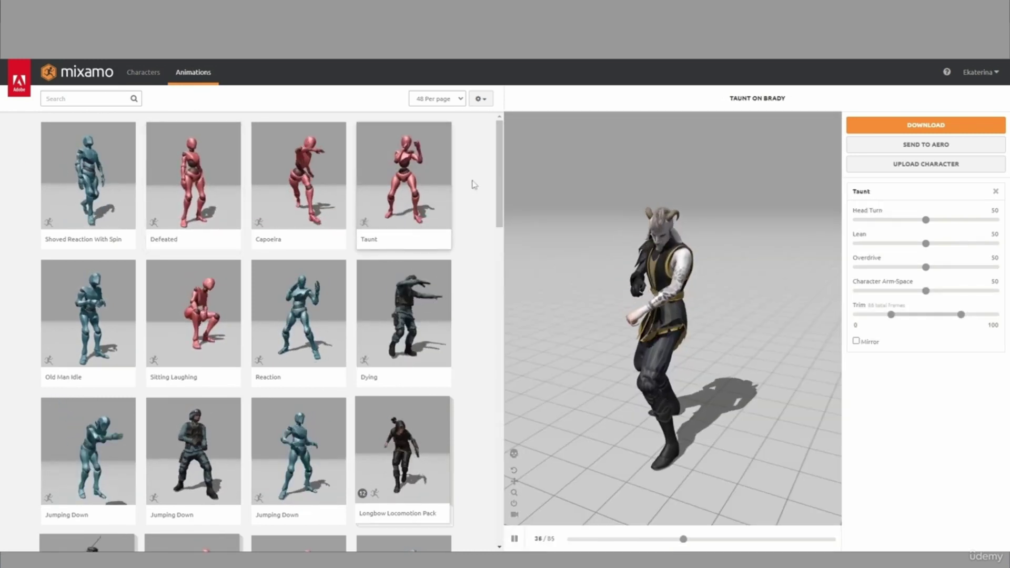
left_click(316, 293)
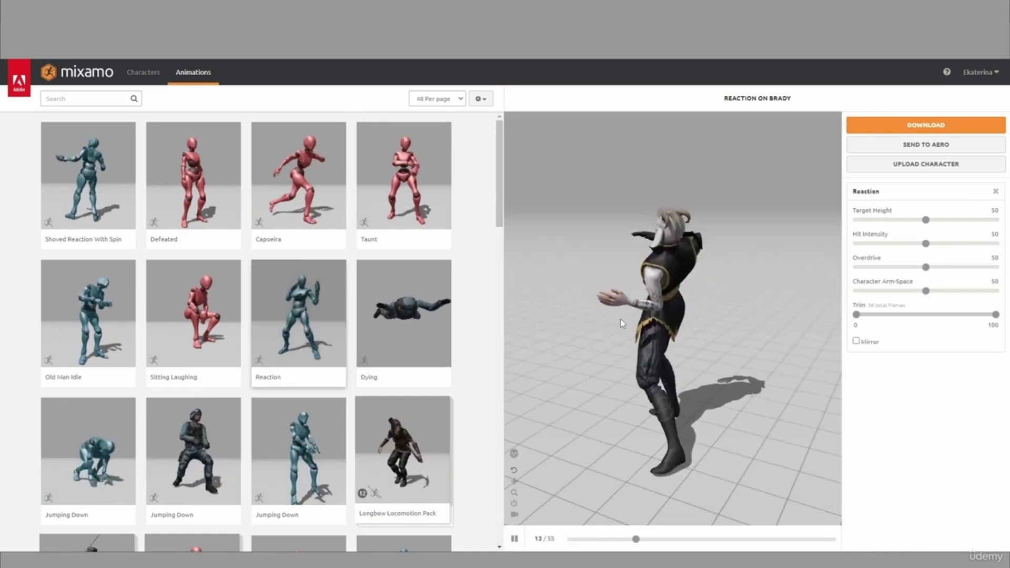
mouse_move(499, 193)
left_mouse_down()
mouse_move(499, 223)
mouse_move(507, 192)
left_mouse_up()
left_click(403, 211)
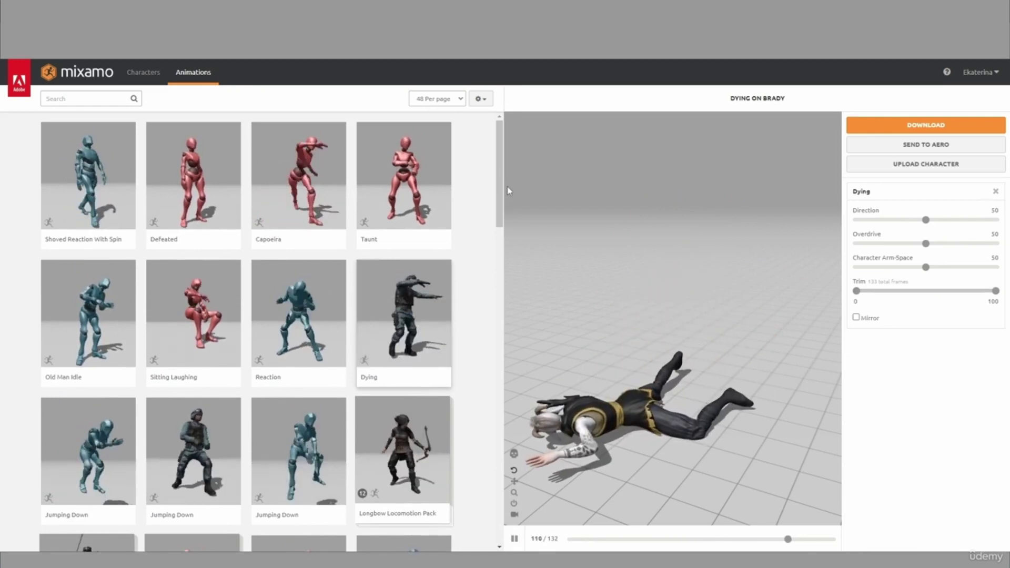
Step: Search the animation library for "idle"
left_click(71, 100)
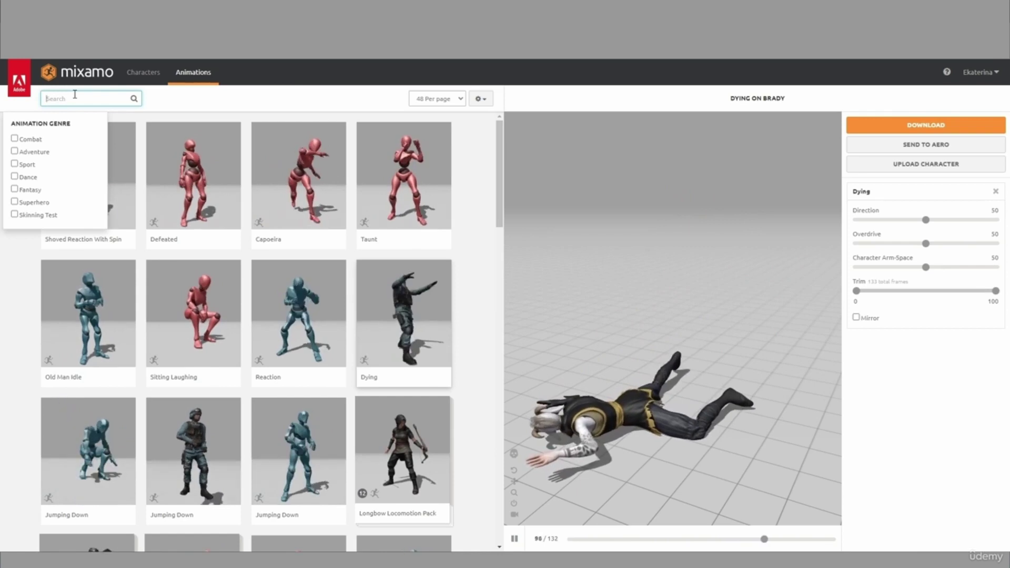
type("idle")
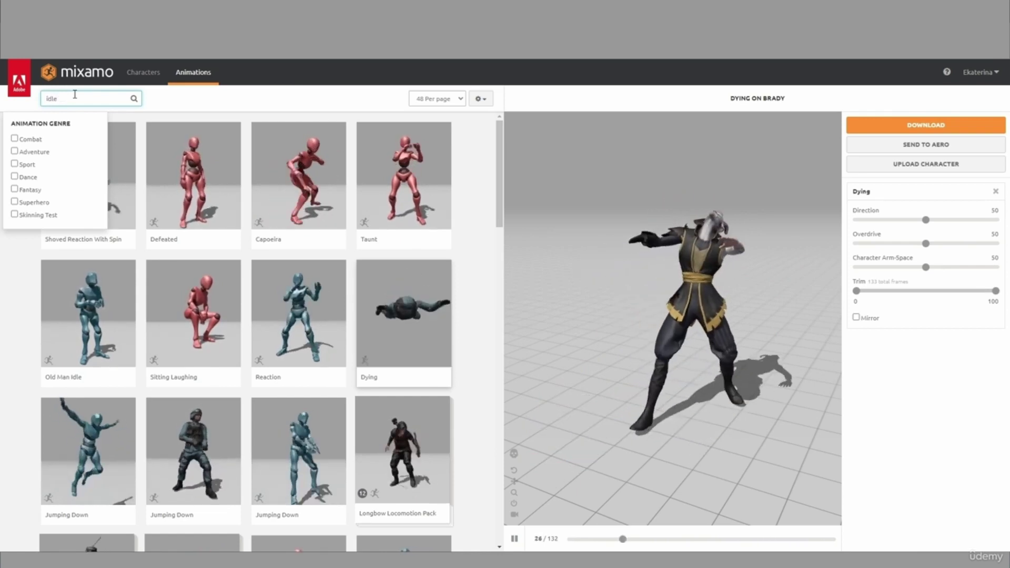
key("Return")
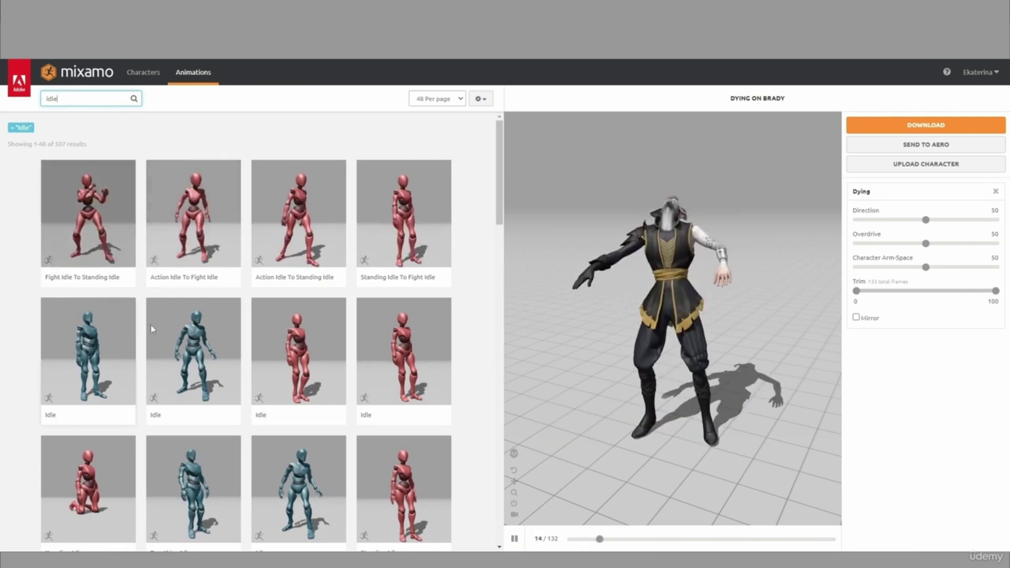
Step: Compare two of the Idle animations on Brady and apply the first result titled Idle
scroll(501, 203, "down", 2)
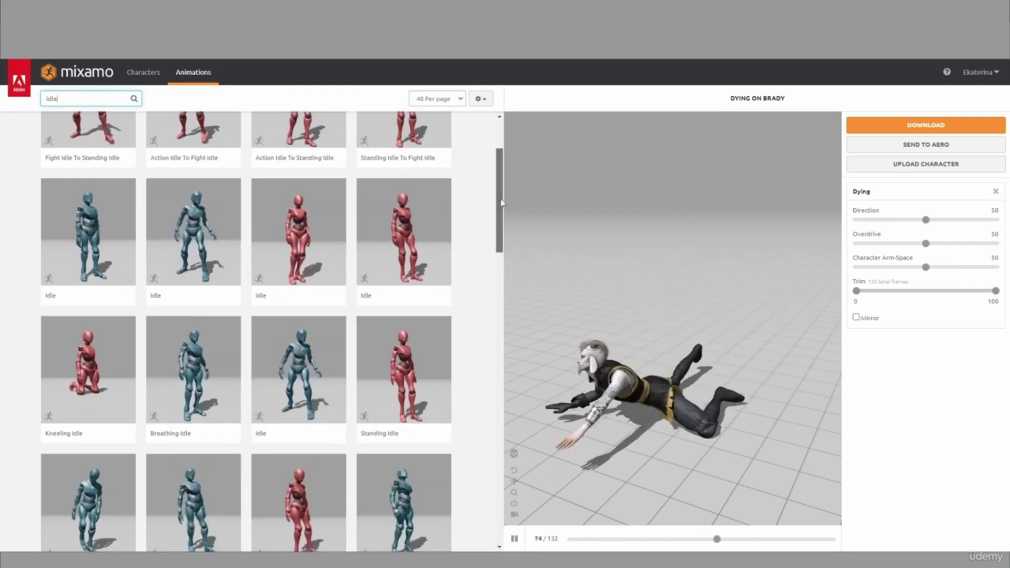
left_click(67, 246)
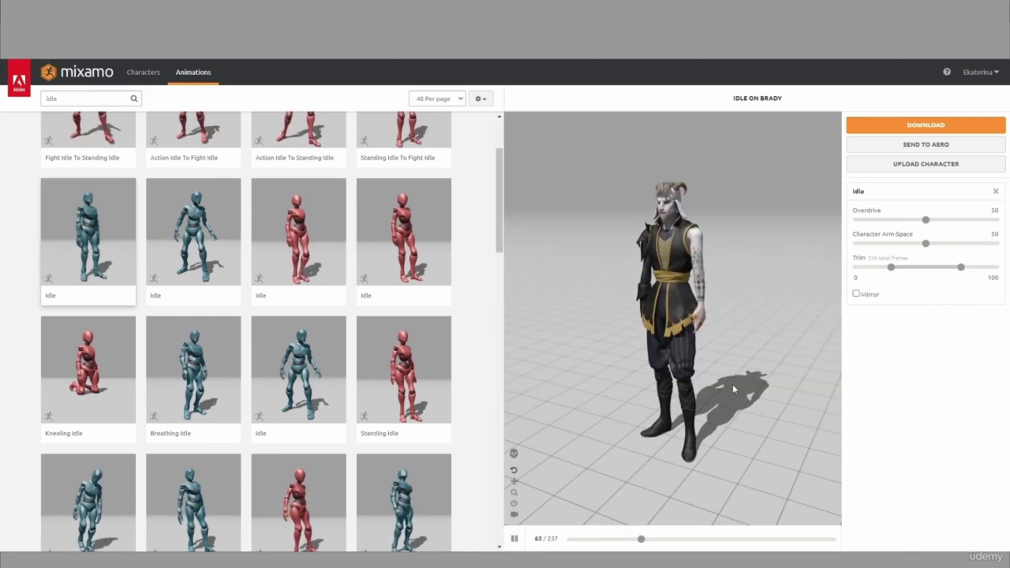
left_click(316, 380)
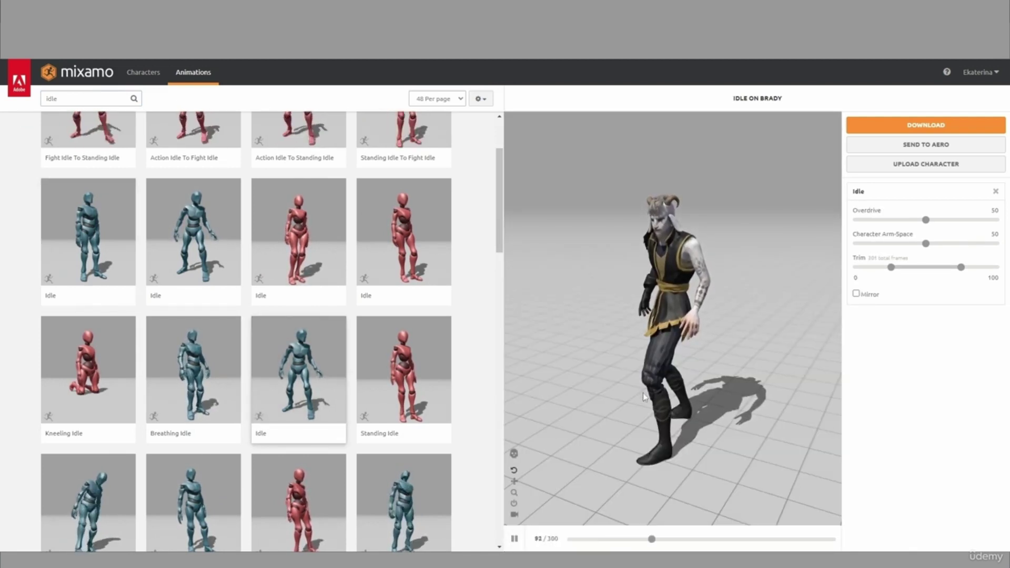
left_click_drag(556, 432, 747, 390)
scroll(69, 200, "down", 1)
left_click(69, 200)
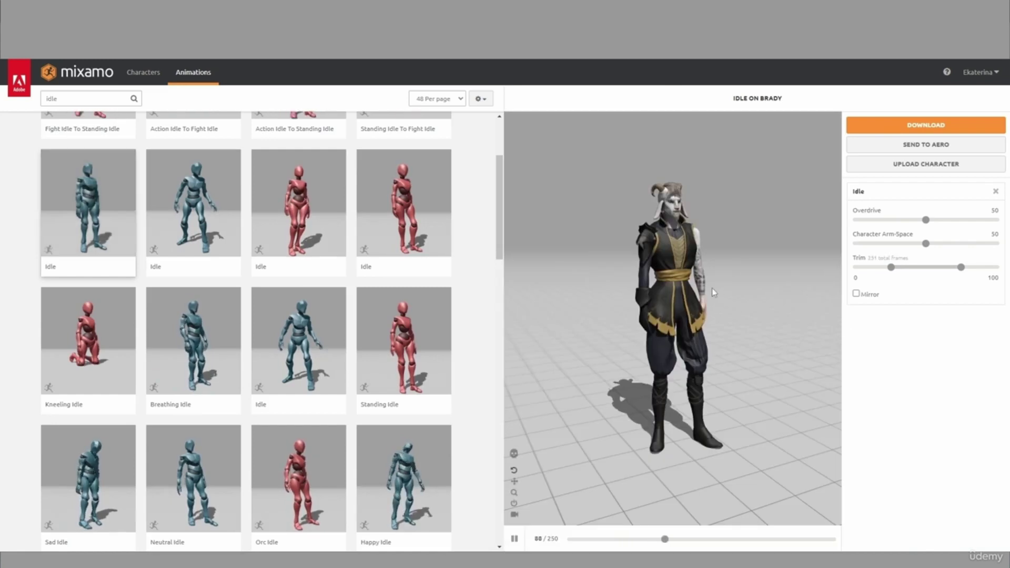
Step: Examine the Idle animation on Brady from different angles and distances
left_click_drag(773, 300, 706, 184)
left_click_drag(671, 240, 686, 213)
scroll(675, 213, "up", 5)
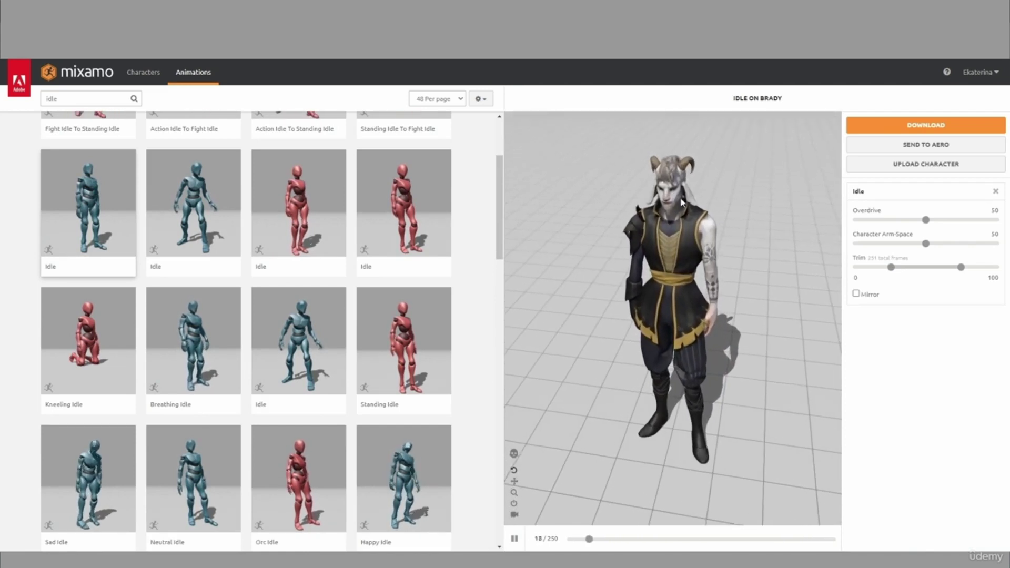
scroll(693, 247, "down", 6)
scroll(695, 247, "up", 6)
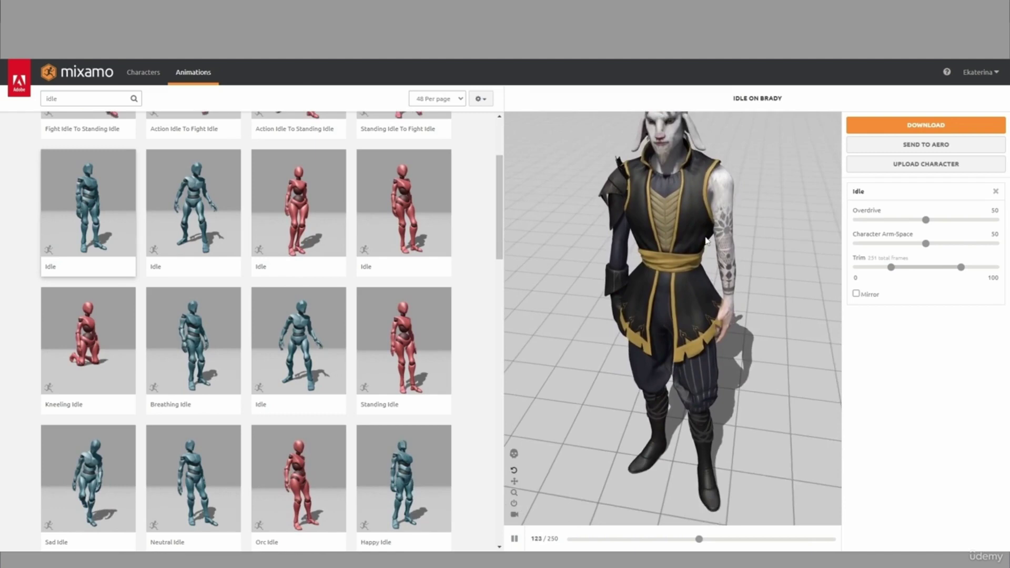
scroll(706, 241, "down", 8)
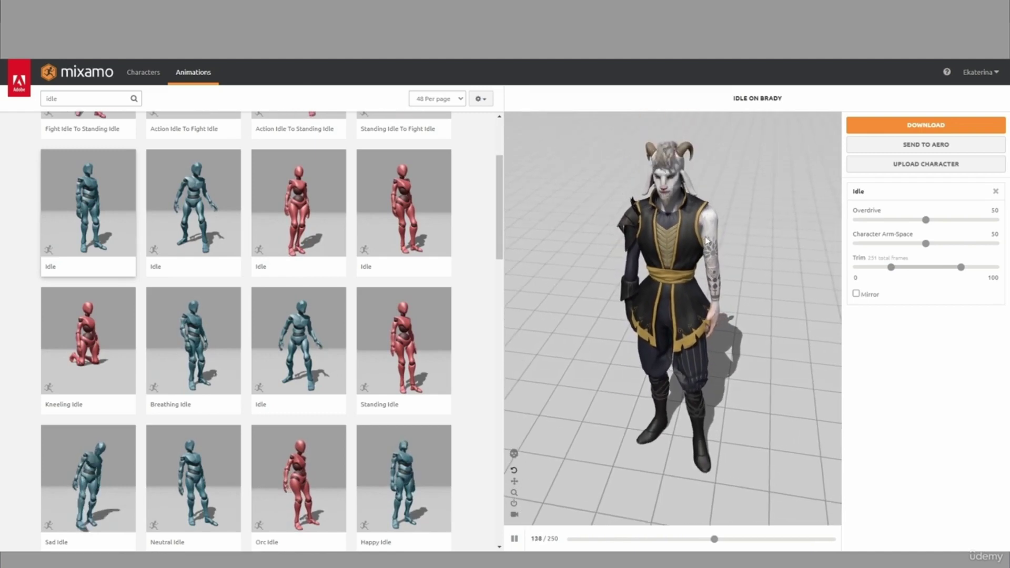
left_click_drag(706, 247, 561, 354)
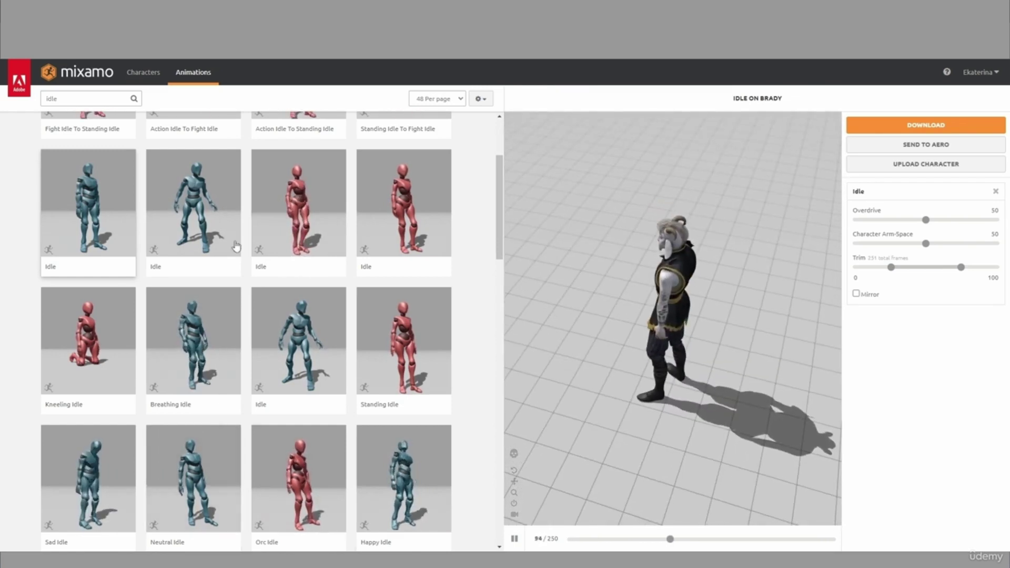
left_click_drag(678, 303, 751, 302)
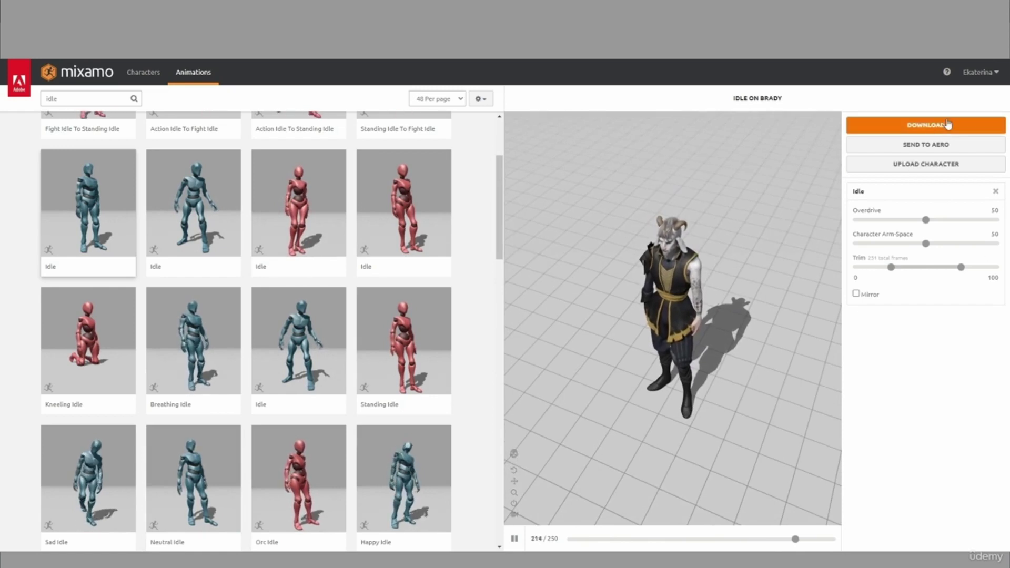
Step: Download Brady's Idle animation as FBX Binary (.fbx) with skin, at 30 frames per second and without keyframe reduction
left_click(932, 128)
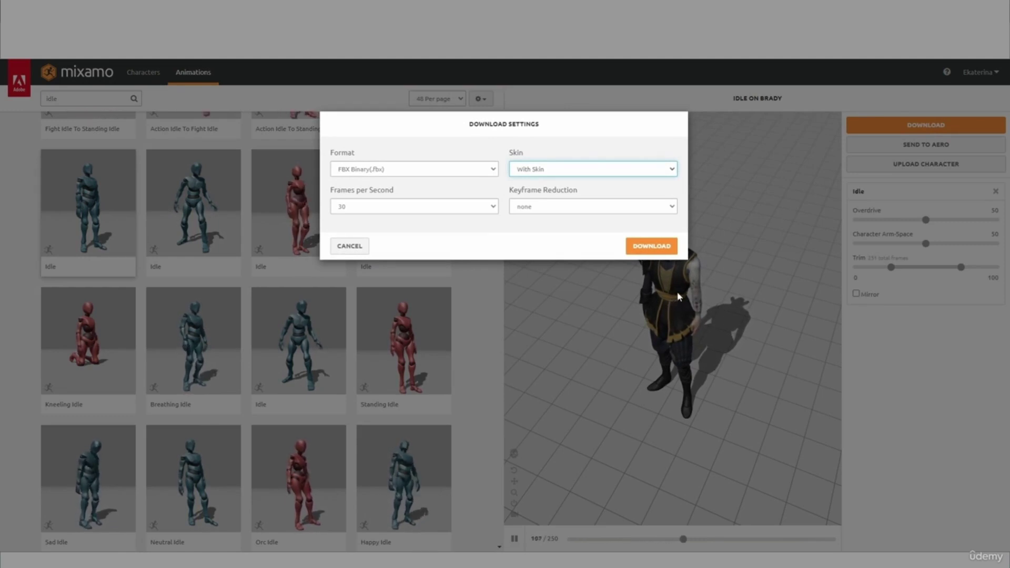
left_click(662, 247)
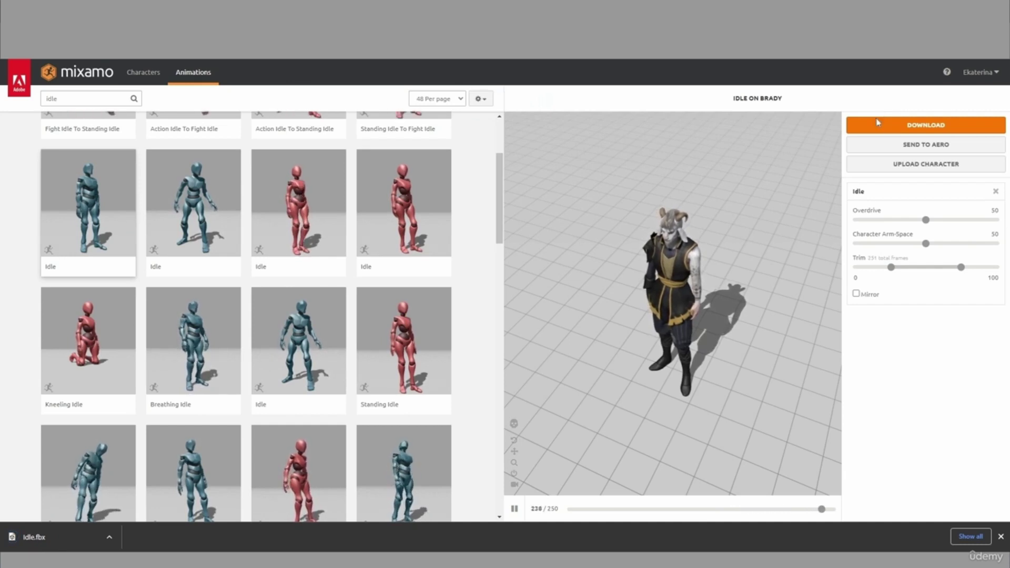
Step: Reopen the download settings for the Idle animation and set Skin to Without Skin
left_click(878, 127)
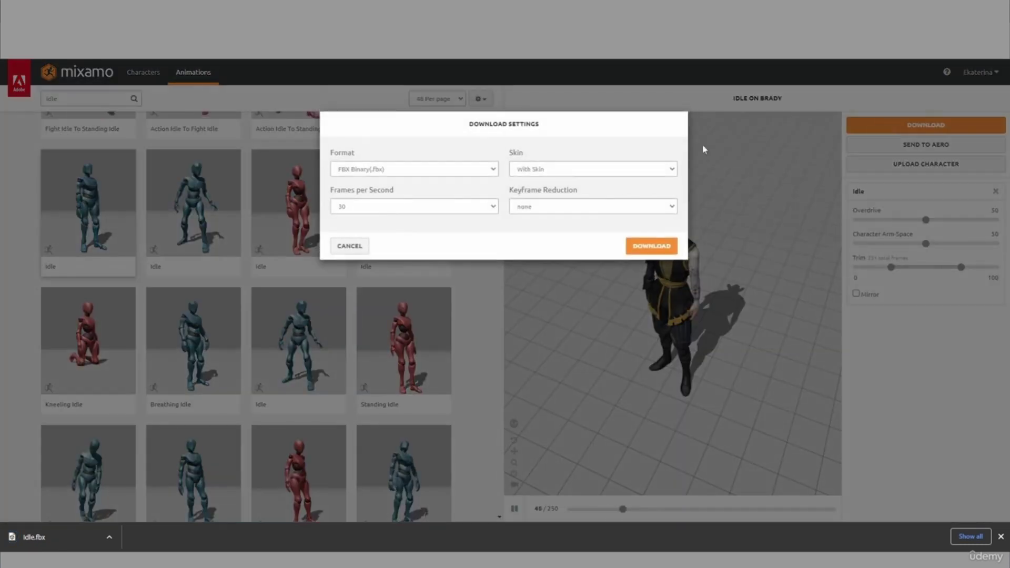
left_click(574, 171)
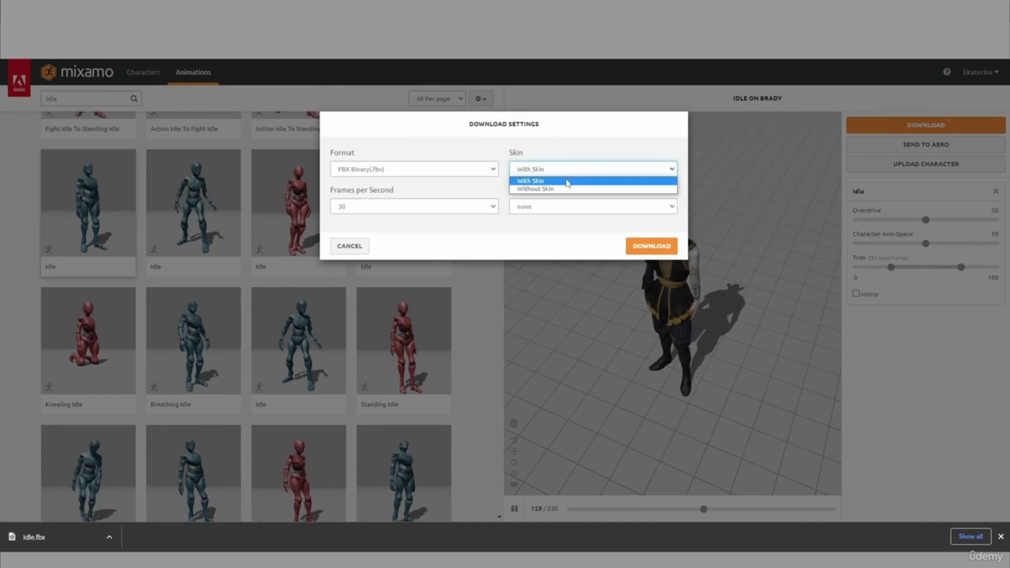
left_click(565, 189)
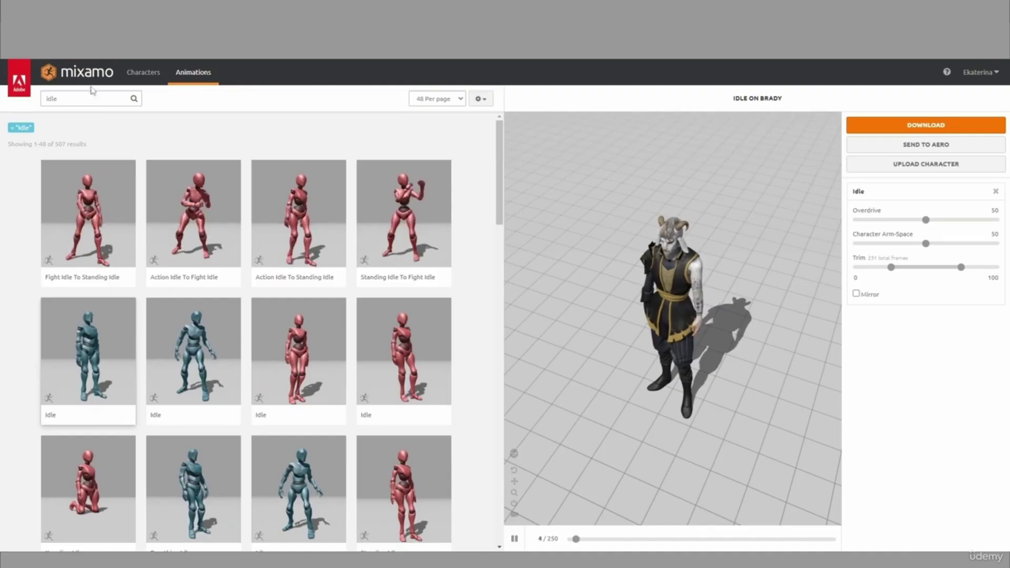
Step: Search the animation library for "walk"
left_click(59, 96)
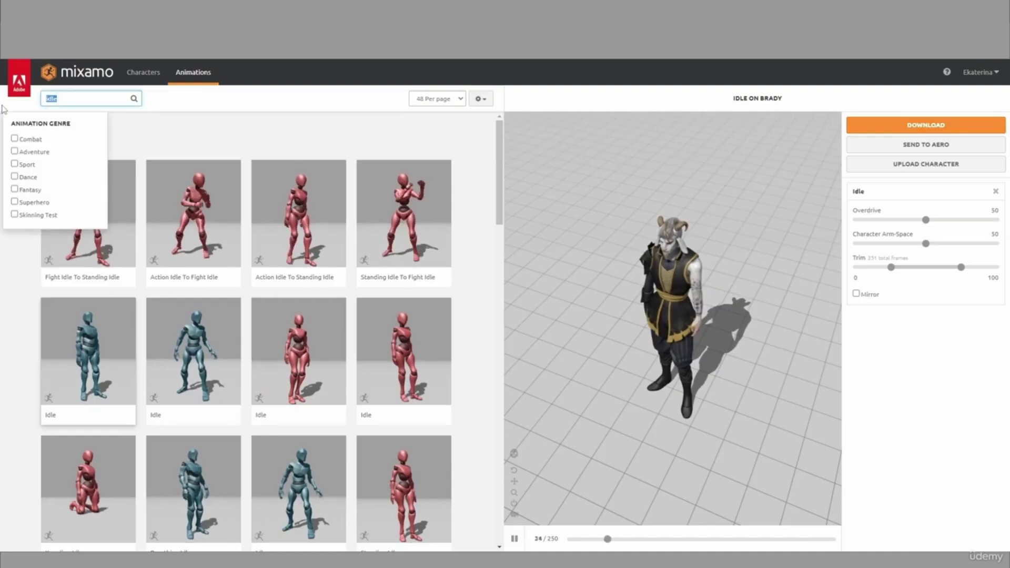
key("Return")
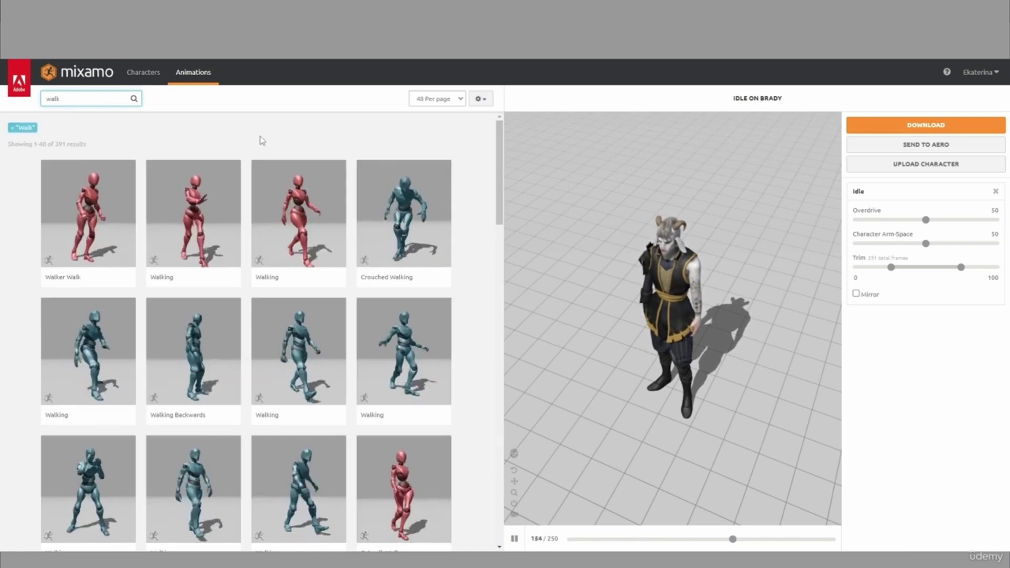
Step: Preview Happy Walk Backward on Brady, and apply the Standard Walk animation in its place
left_click_drag(500, 197, 500, 227)
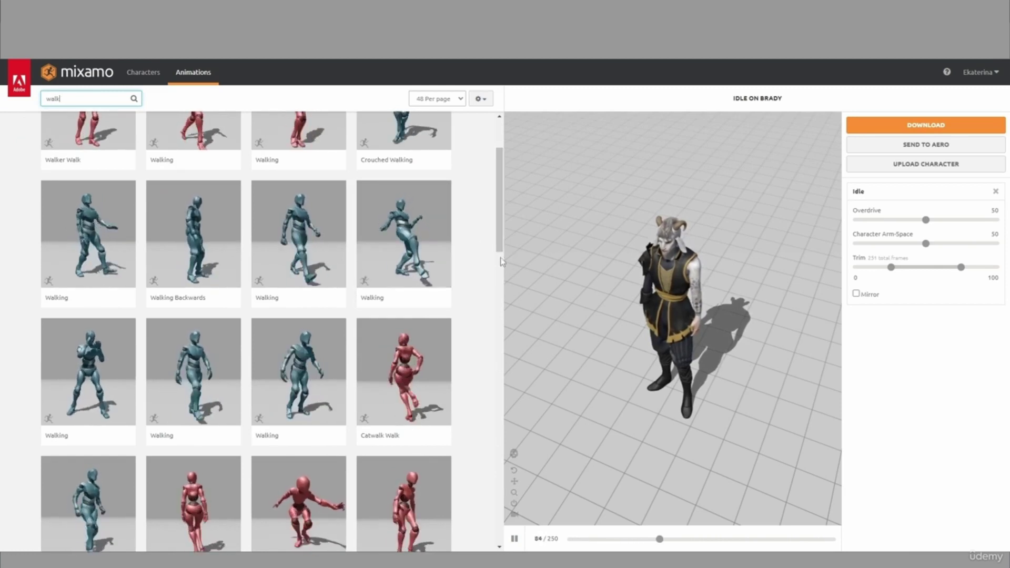
left_click_drag(502, 237, 502, 296)
left_click(133, 379)
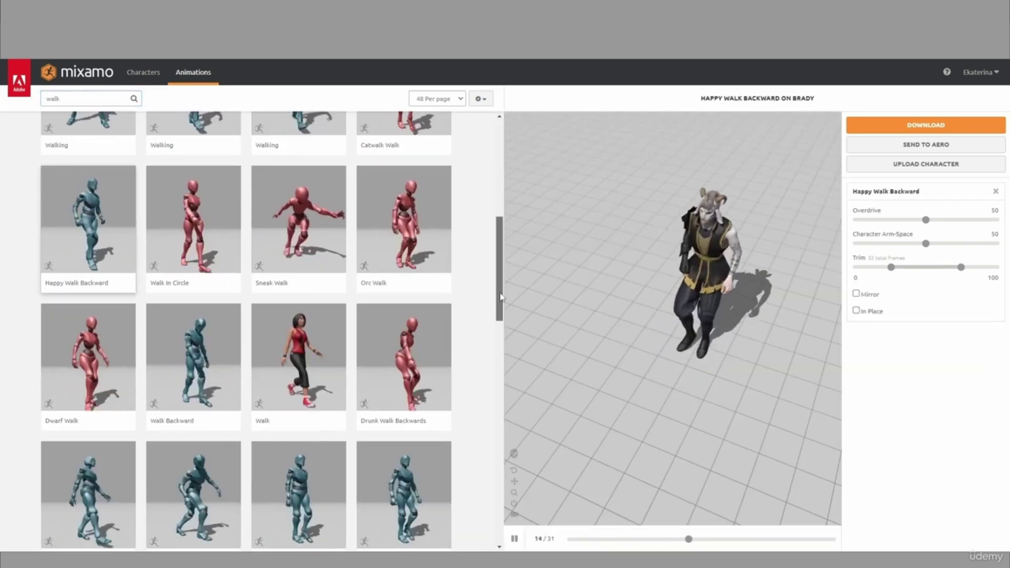
scroll(421, 401, "down", 2)
scroll(421, 401, "down", 1)
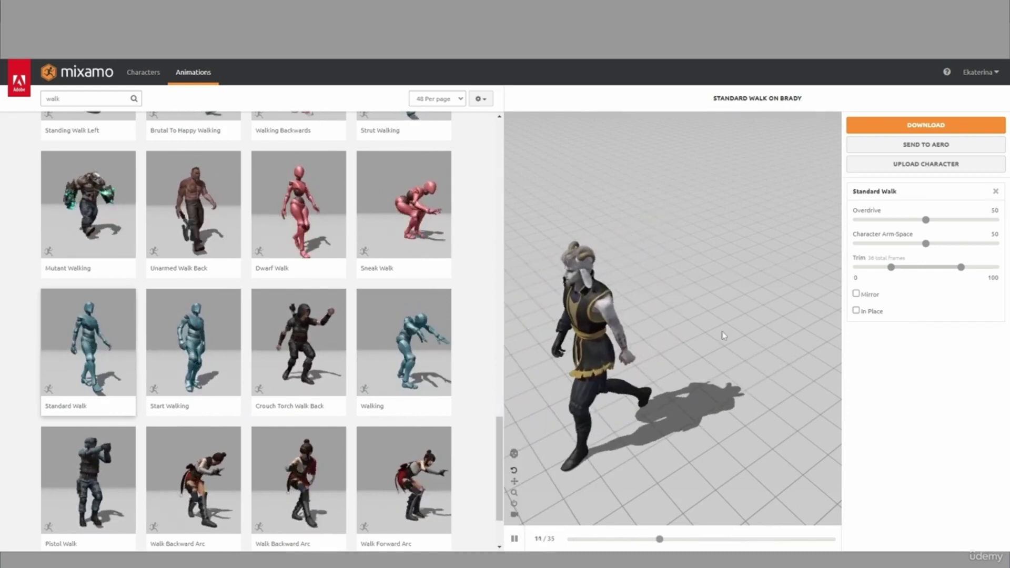
Step: Make the Standard Walk animation play in place and check it on Brady from the front
left_click(855, 311)
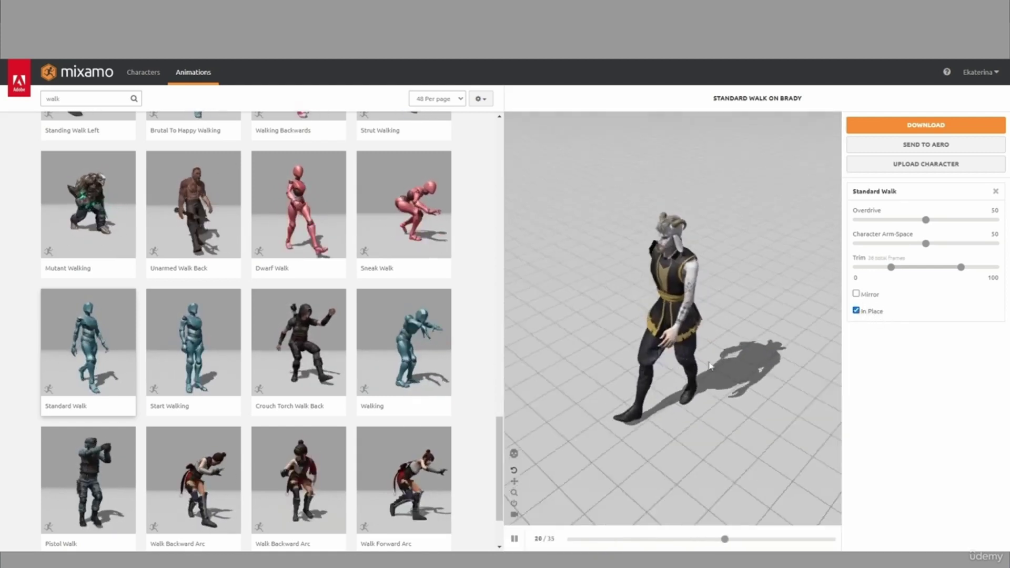
left_click_drag(657, 362, 706, 348)
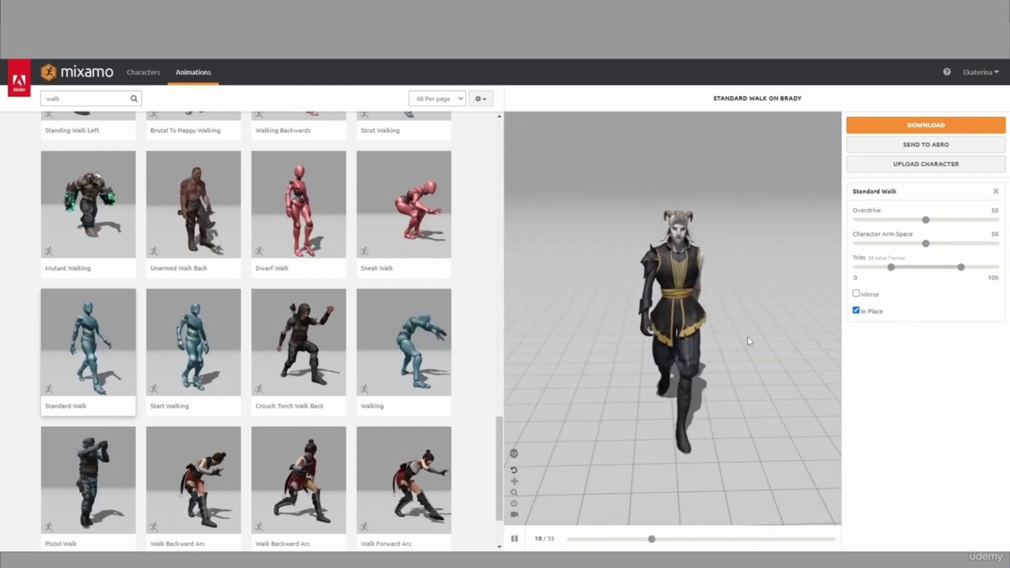
Step: Search the animation library for "walking", preview Walking Left Turn on Brady, and apply the Walking animation in its place
scroll(476, 313, "down", 2)
double_click(71, 97)
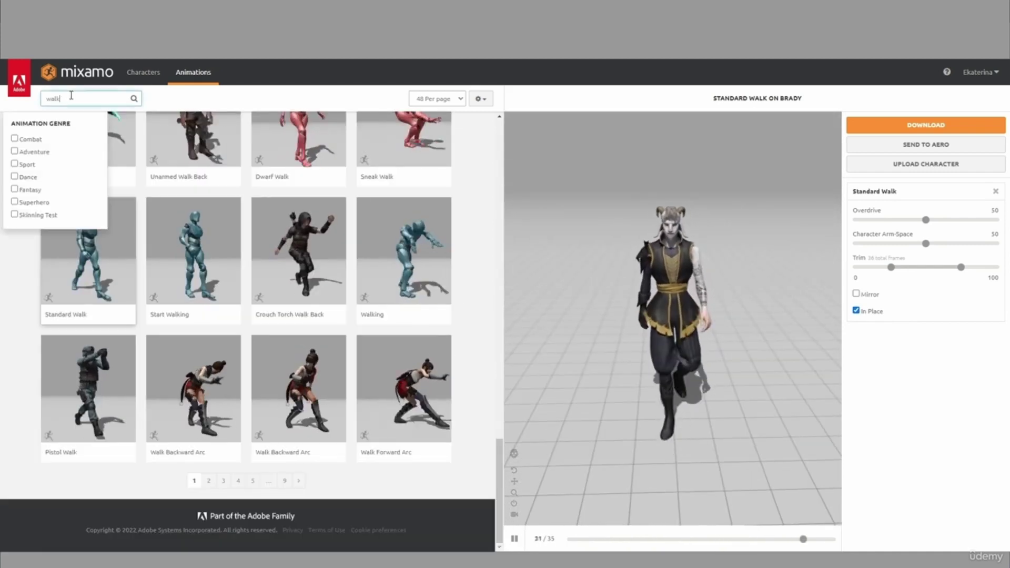
type("walking")
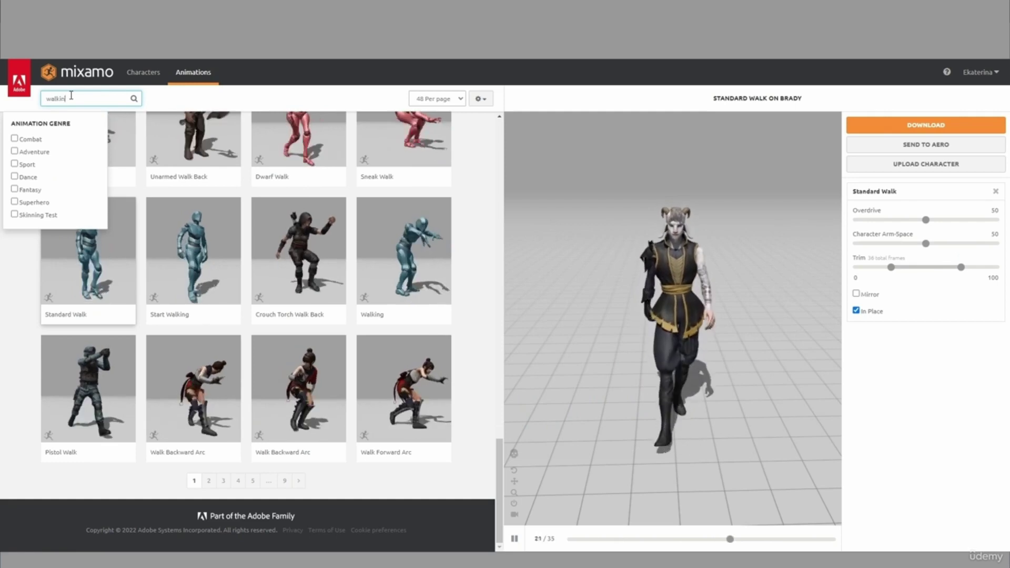
key("Return")
left_click(99, 260)
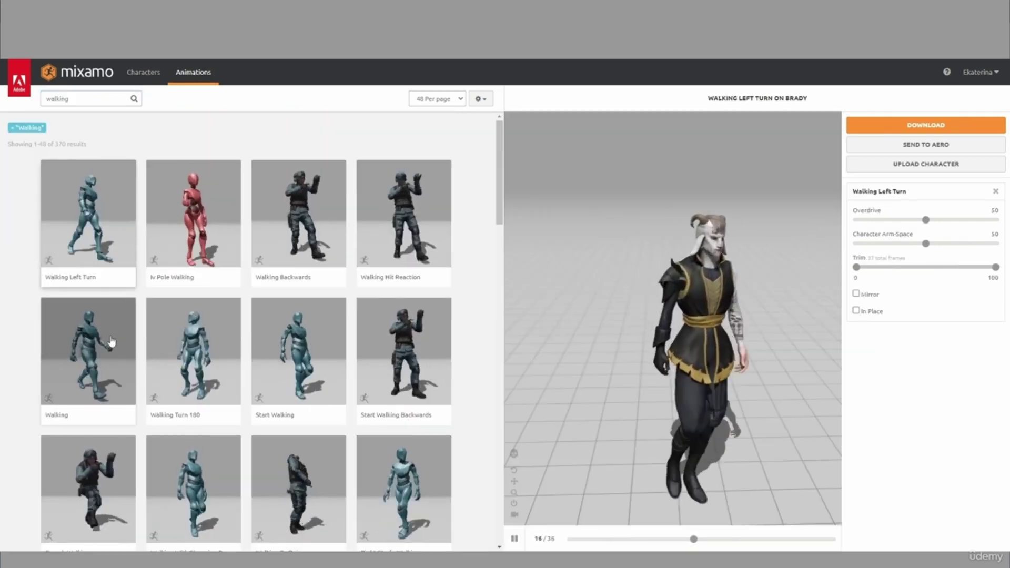
left_click(109, 343)
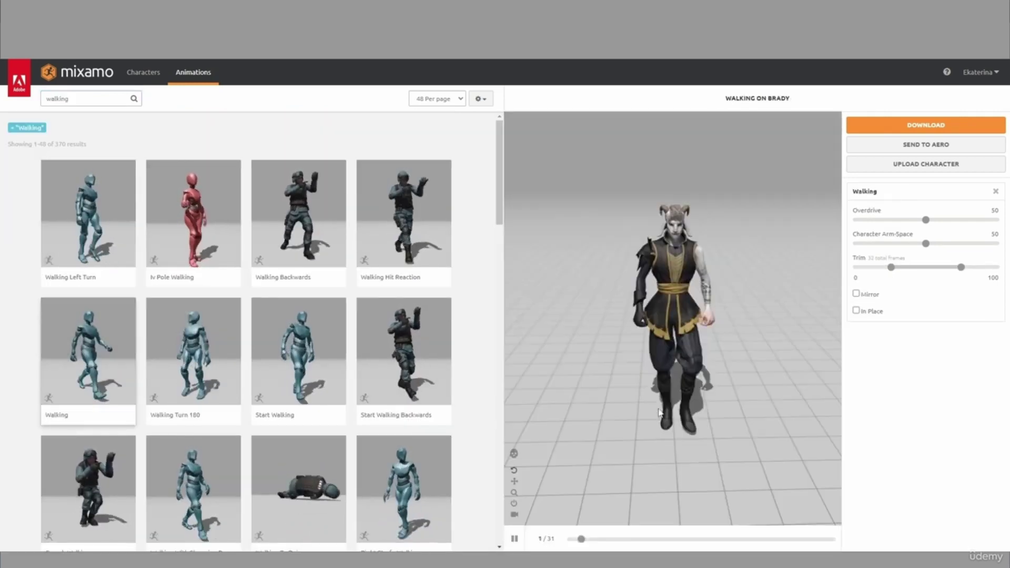
Step: Set the Walking animation to play in place, check it from several angles, and open its download settings
left_click(855, 310)
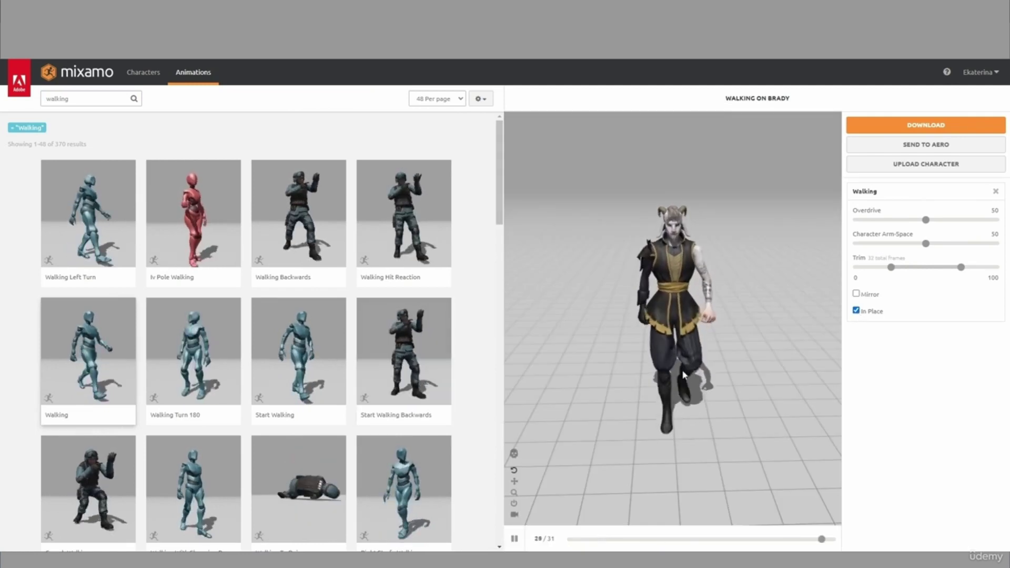
left_click_drag(664, 374, 754, 381)
left_click_drag(807, 369, 671, 378)
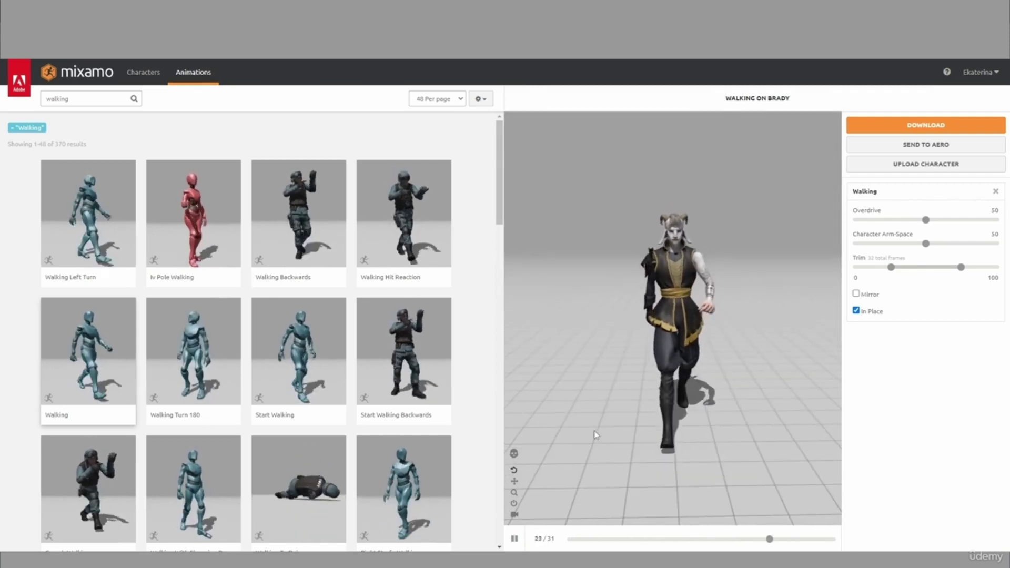
left_click(900, 128)
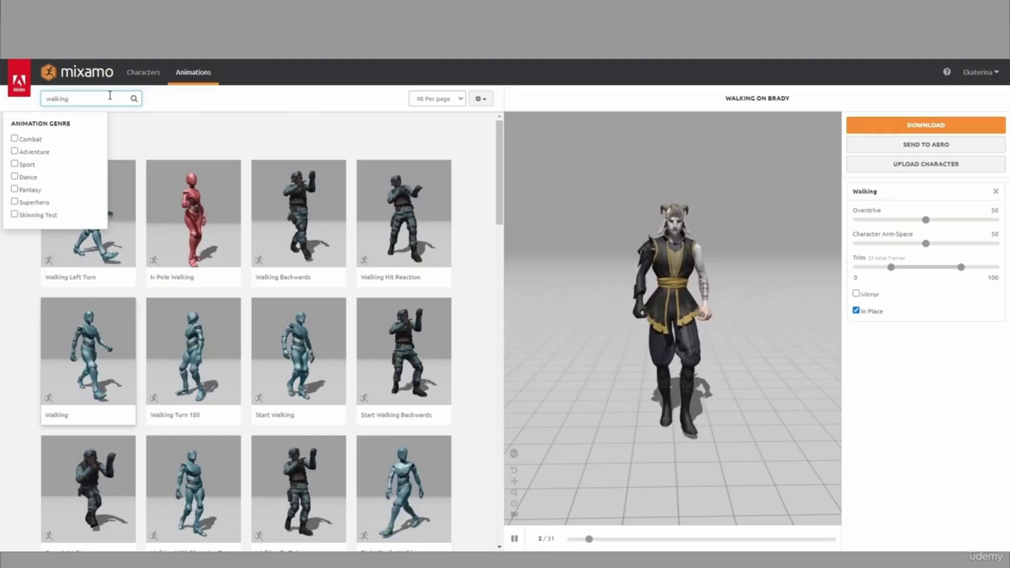
Step: Search the animation library for "run" and look through the running animations
double_click(58, 98)
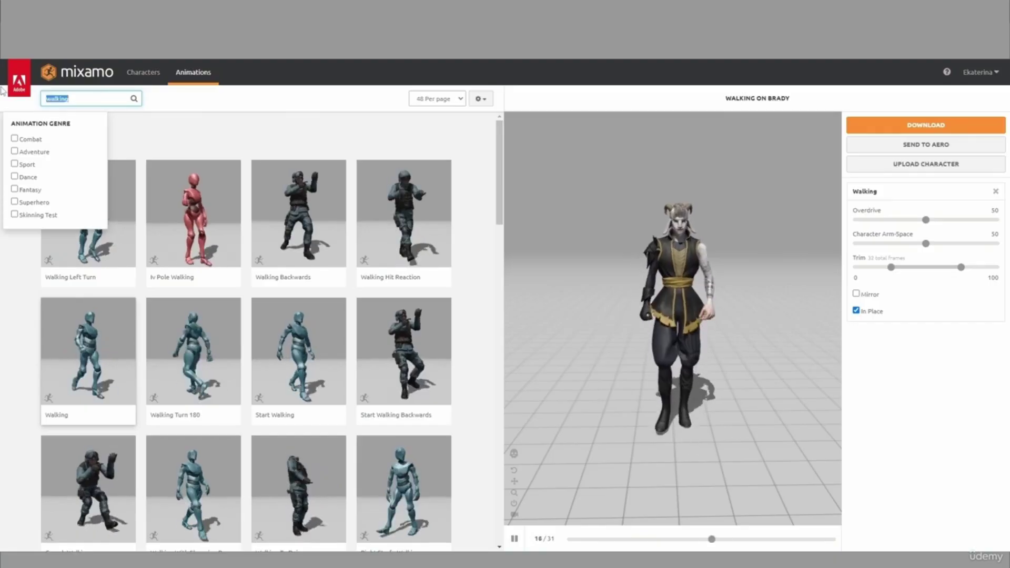
type("run")
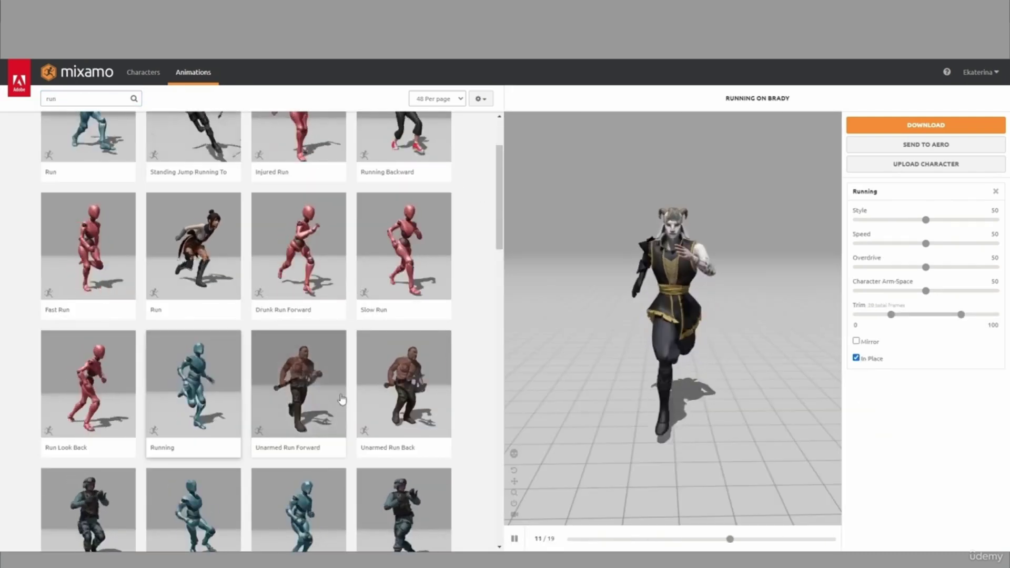
scroll(340, 408, "down", 1)
scroll(487, 429, "down", 3)
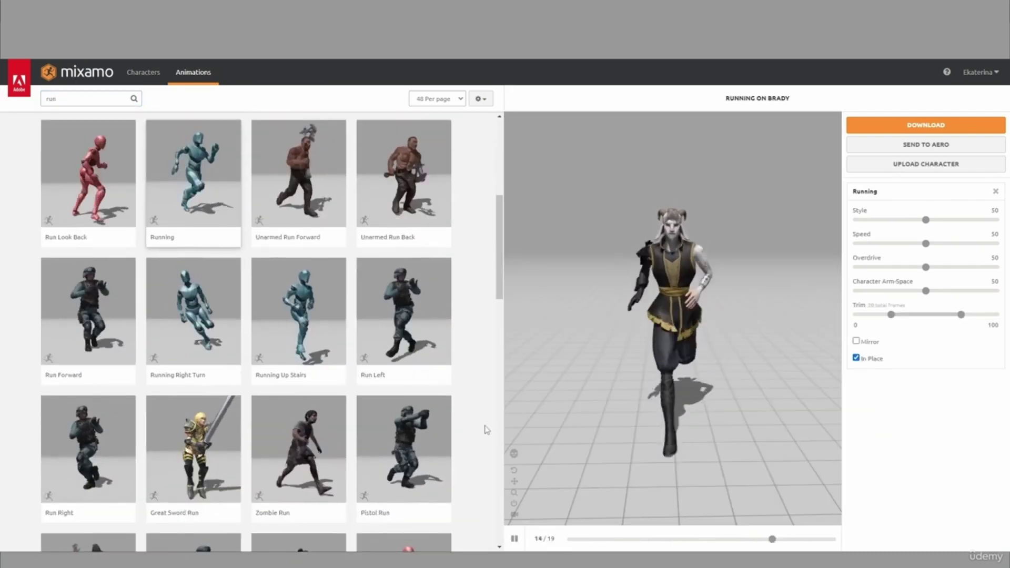
scroll(486, 436, "down", 3)
scroll(486, 437, "down", 3)
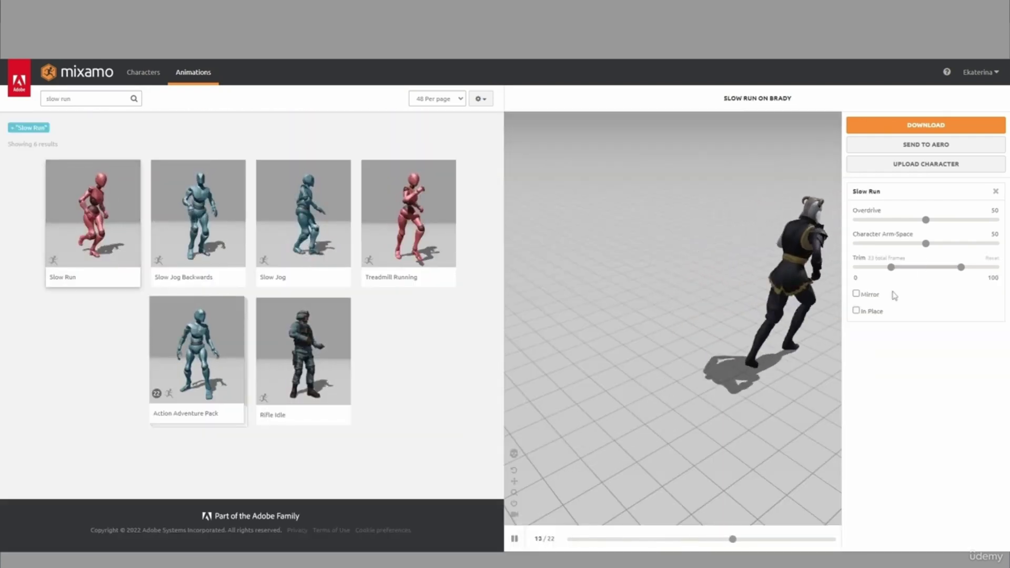
Step: Make the Slow Run animation play in place, and review its download settings with Skin set to Without Skin
left_click(856, 310)
left_click_drag(758, 363, 807, 374)
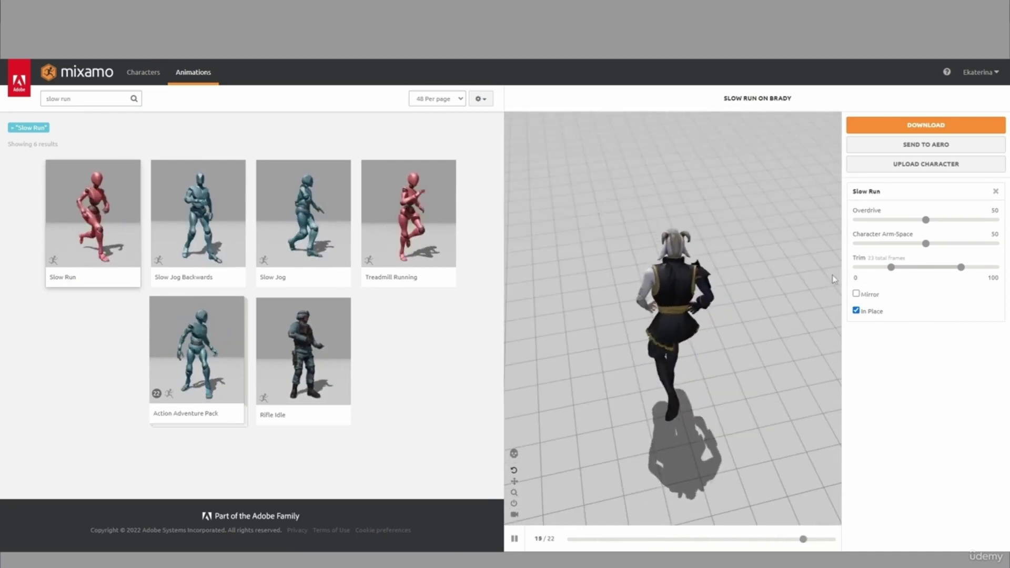
left_click(938, 129)
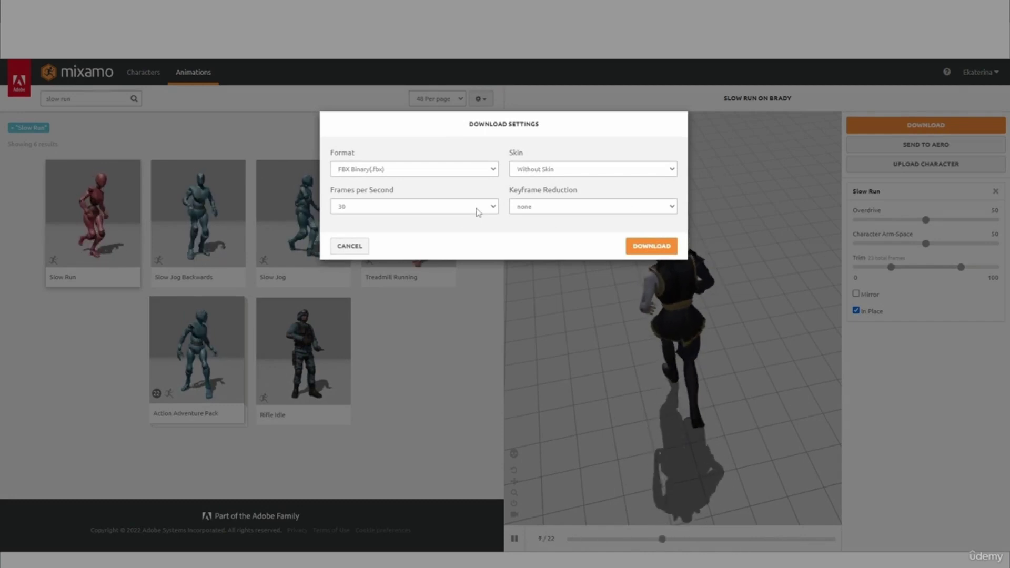
left_click(533, 174)
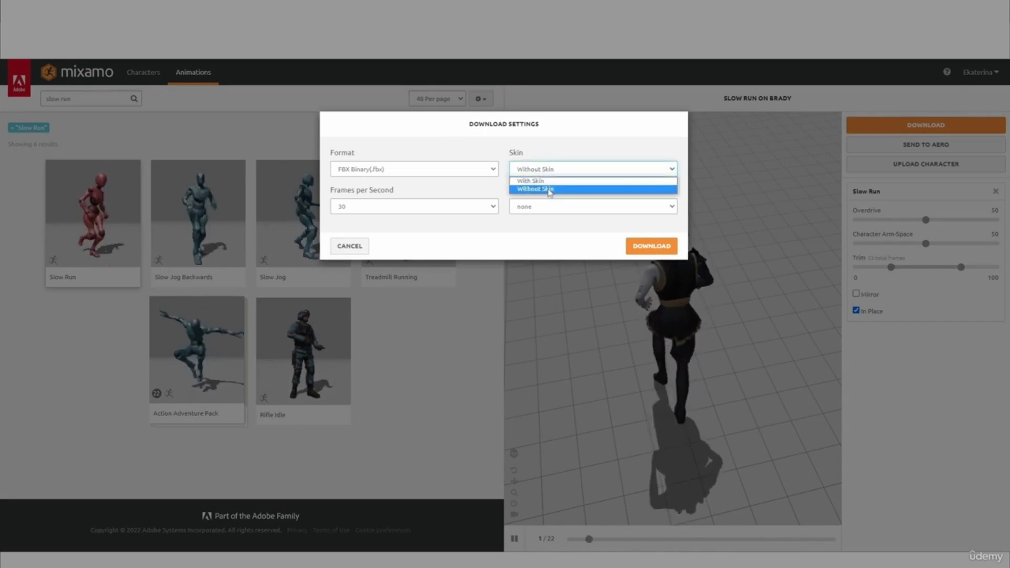
left_click(548, 189)
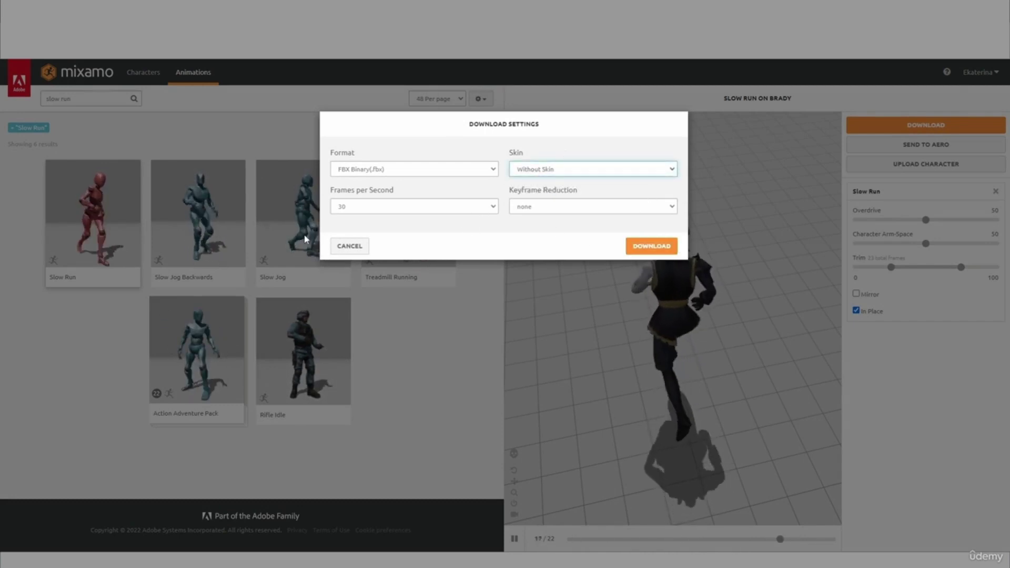
left_click(347, 247)
Step: Search the animation library for "jump", apply Mutant Jumping to Brady, and check it from the side
left_click_drag(77, 99, 2, 93)
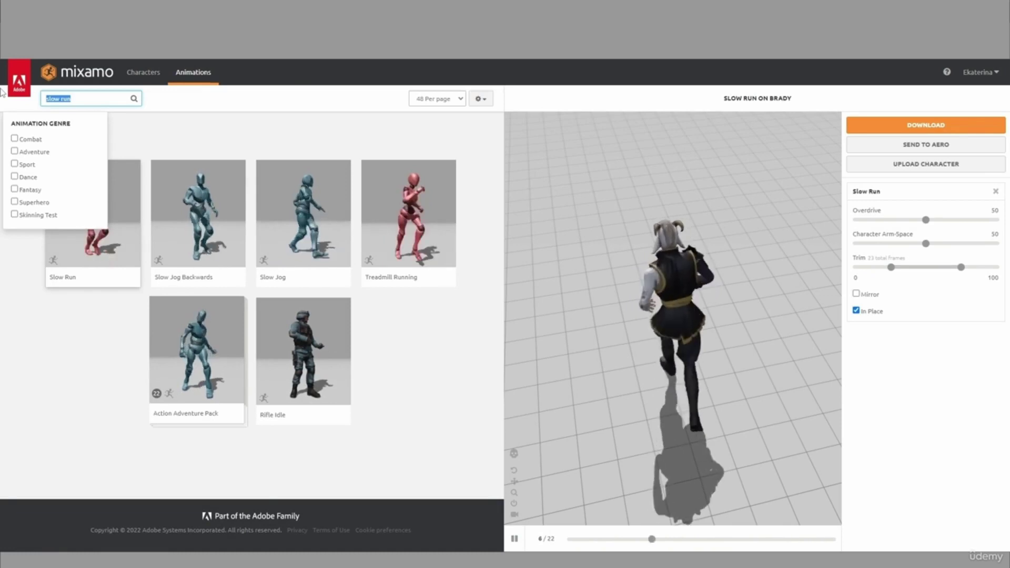
type("ju")
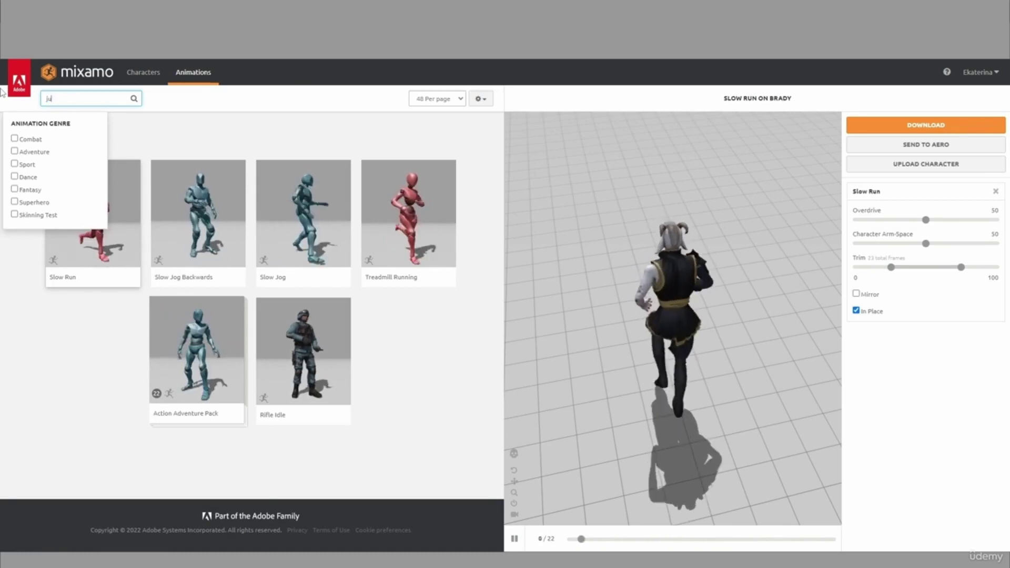
type("mp")
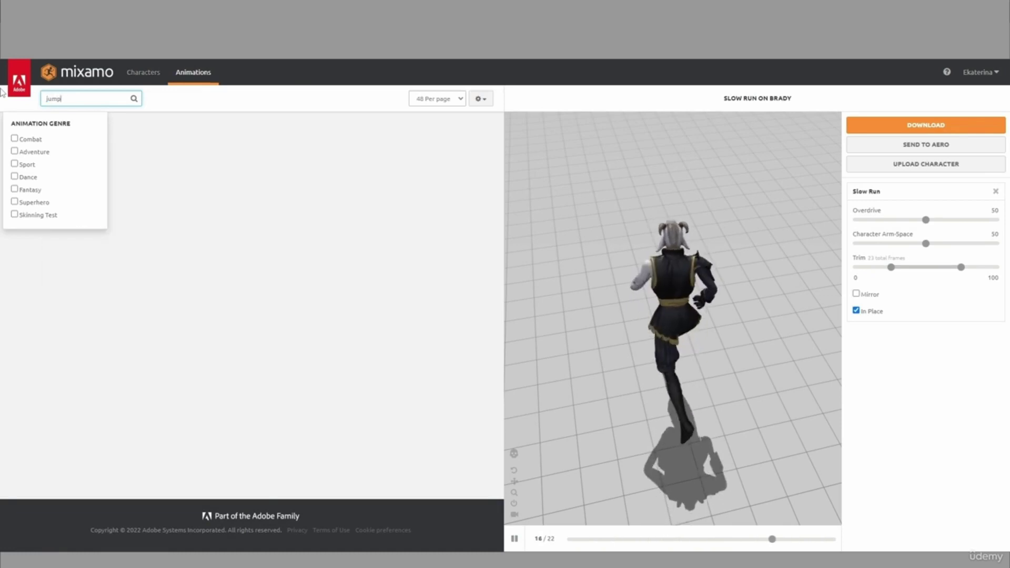
left_click(318, 129)
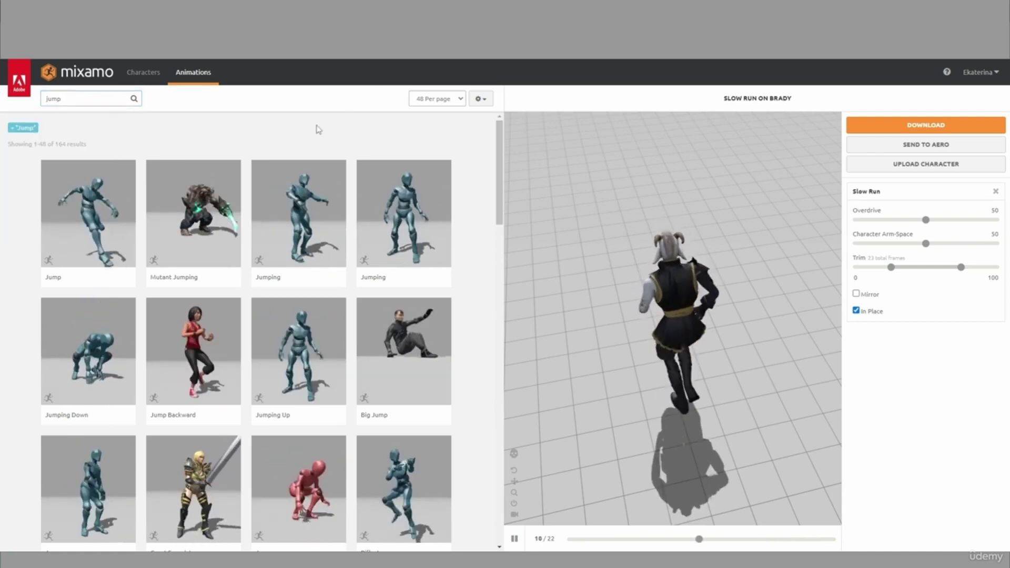
left_click(193, 221)
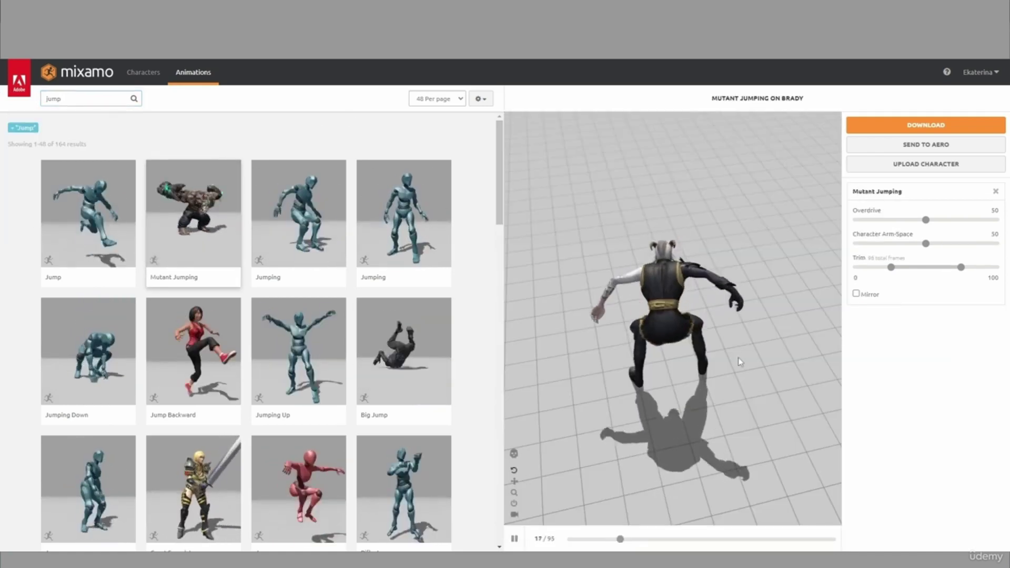
left_click_drag(652, 395, 759, 350)
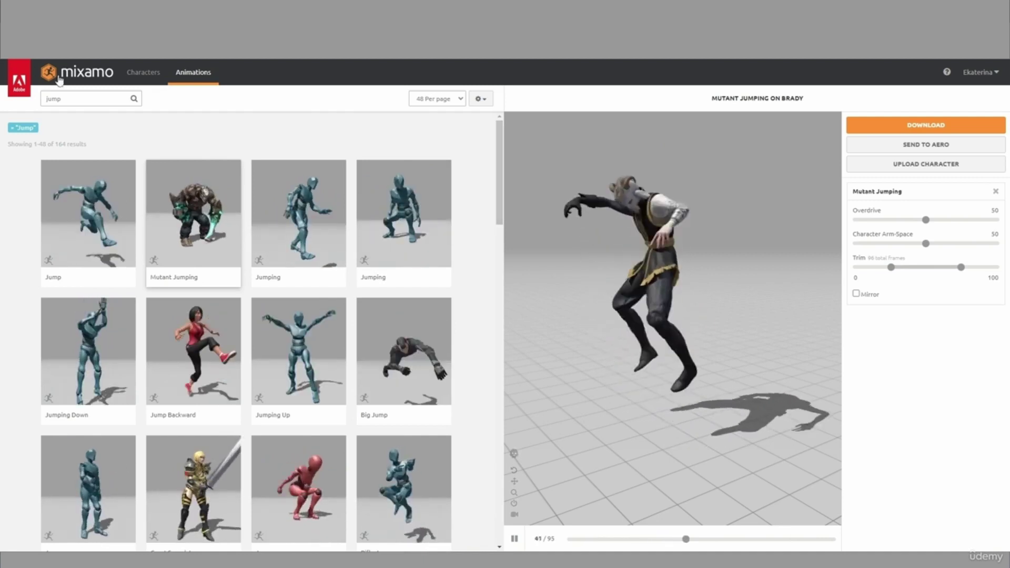
Step: Search the animation library for "falling" and look through the falling and landing animations
double_click(72, 98)
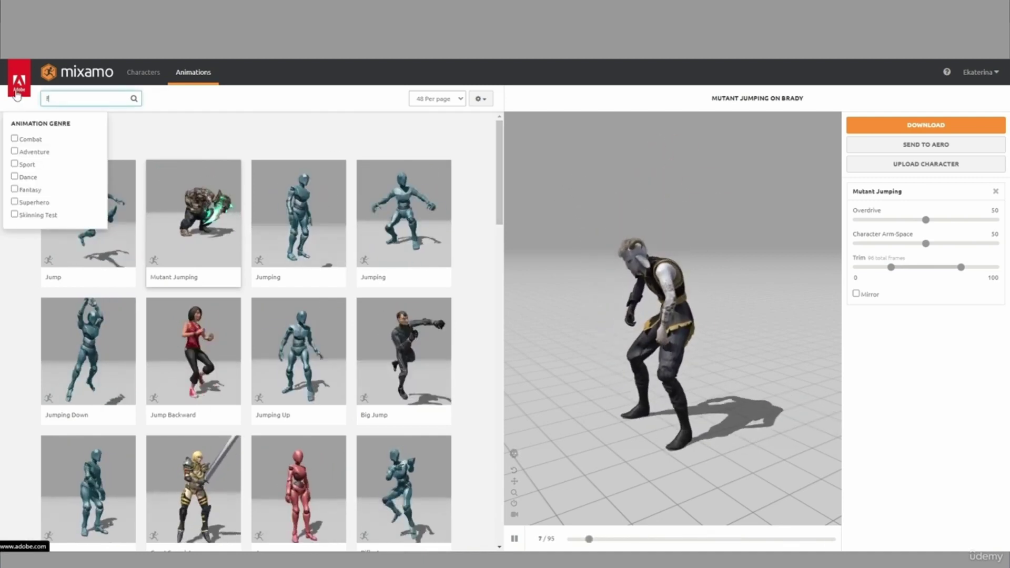
type("falling")
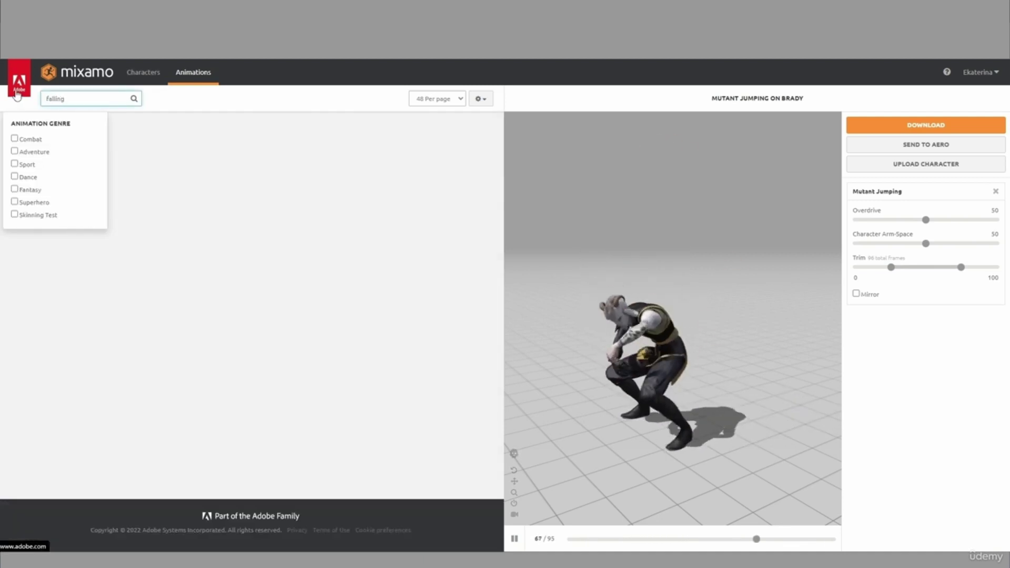
left_click(499, 317)
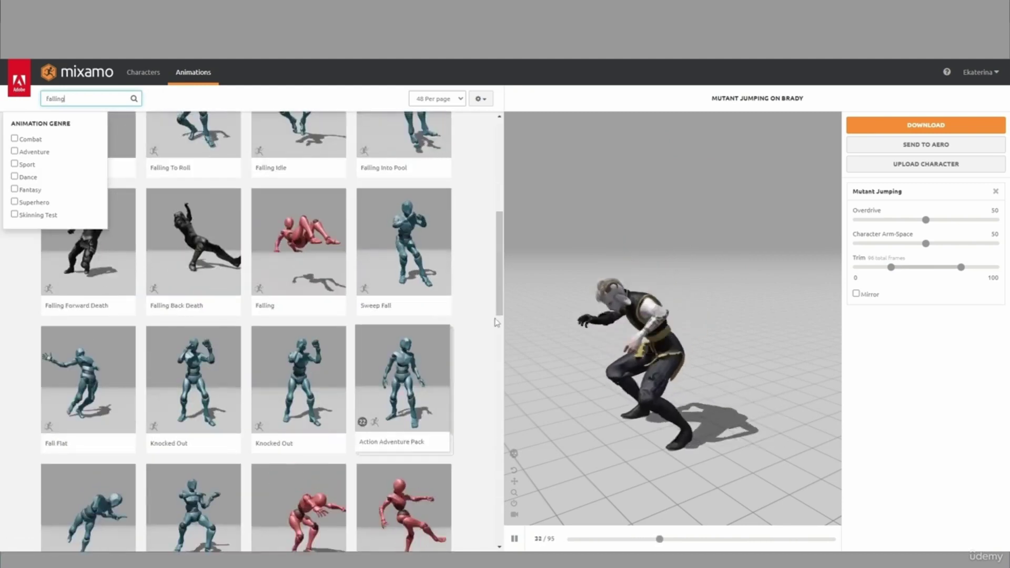
left_click_drag(499, 304, 500, 257)
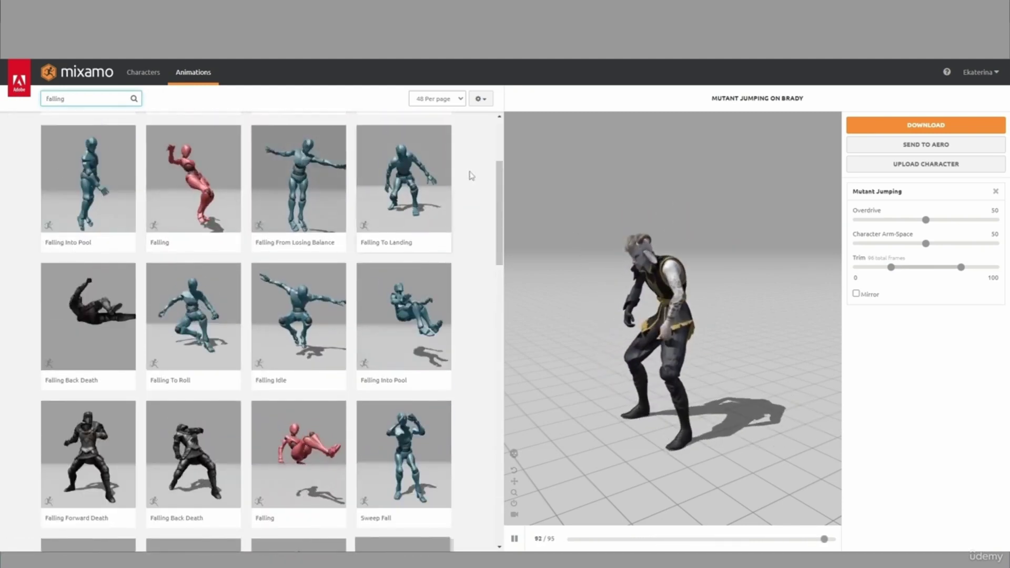
scroll(462, 214, "up", 3)
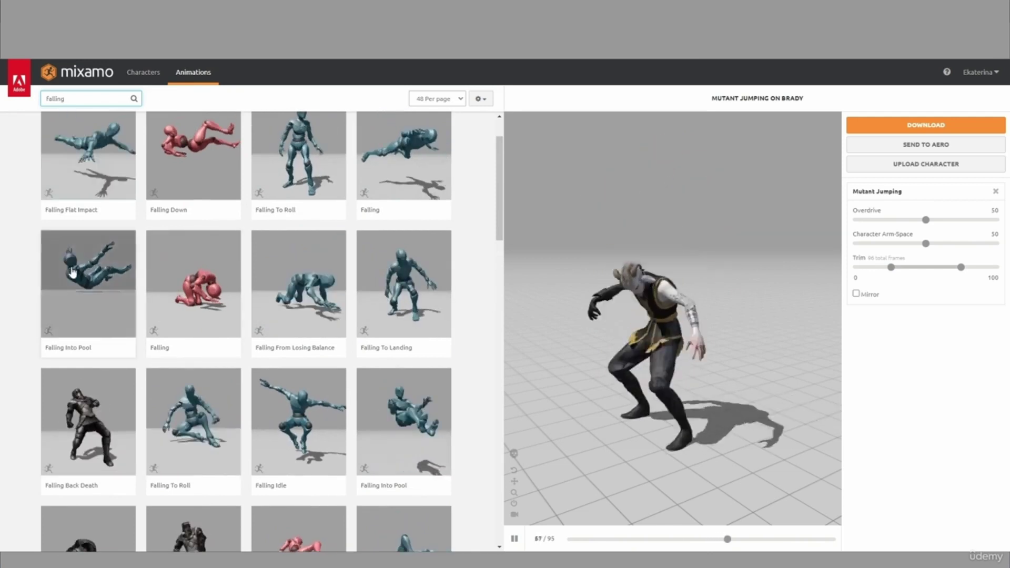
scroll(102, 251, "up", 2)
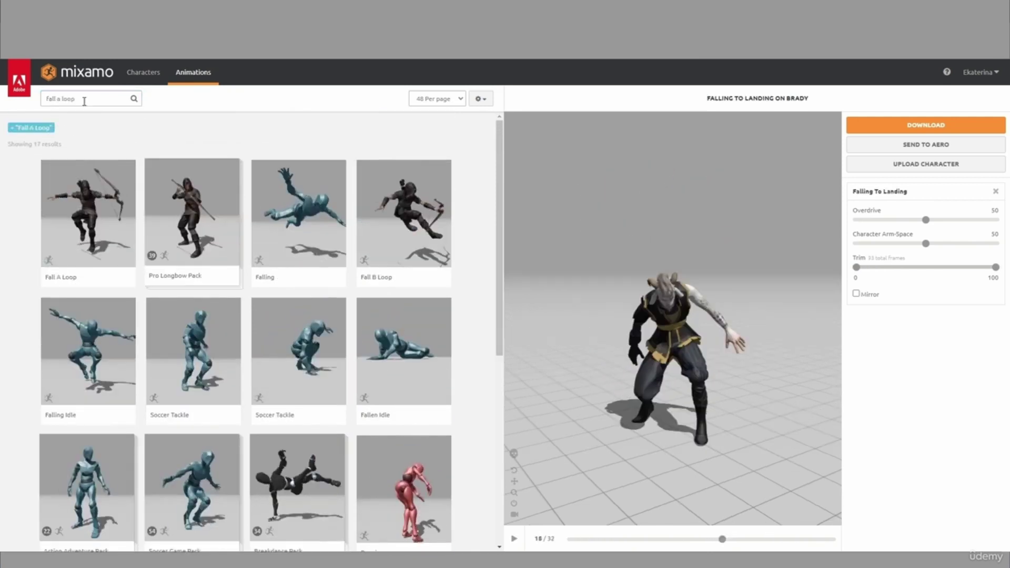
Step: Apply the Fall A Loop animation from the "fall a loop" search to Brady
left_click_drag(84, 98, 49, 98)
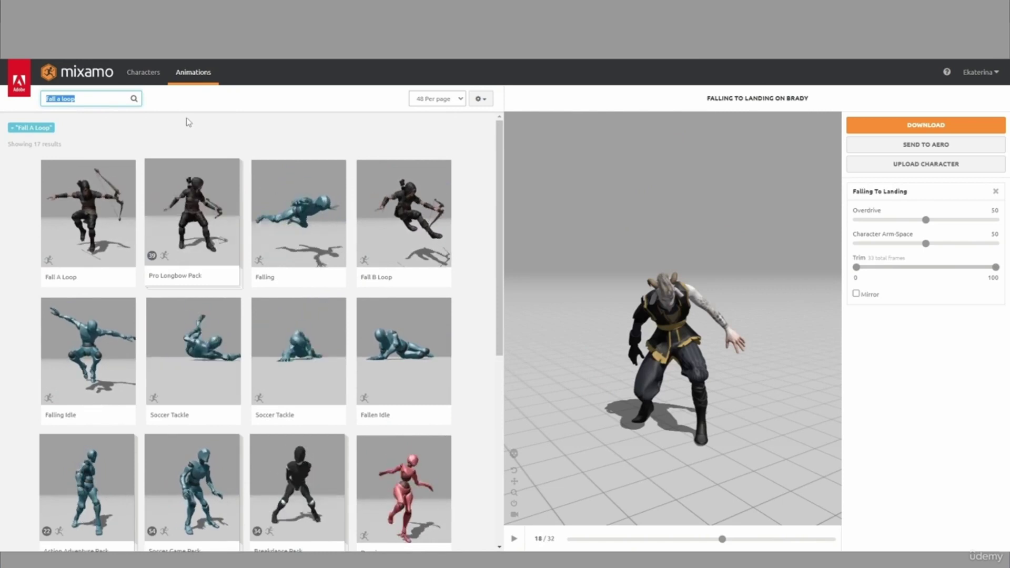
left_click(104, 203)
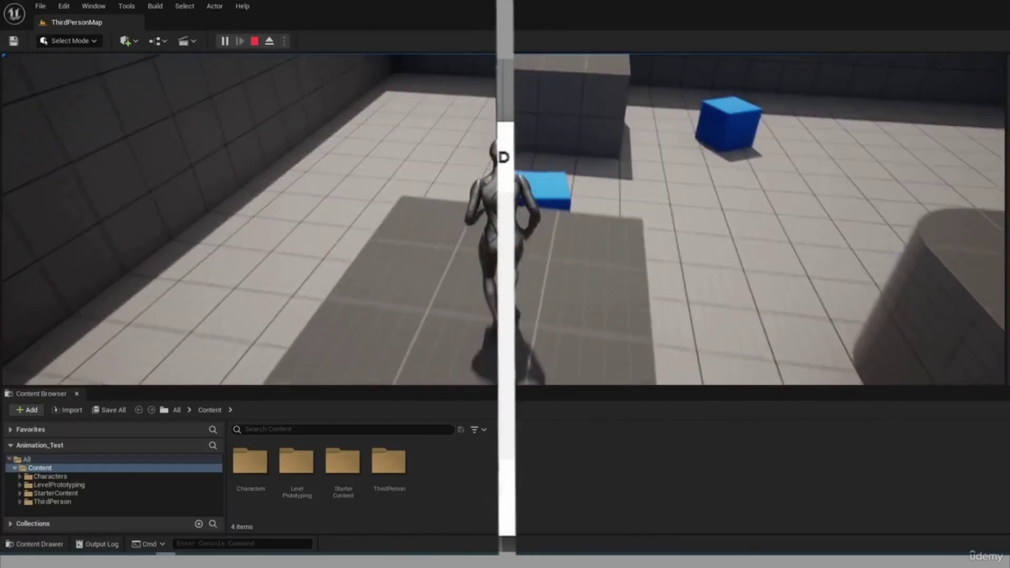
Step: In Unreal Editor, run the default mannequin forward through ThirdPersonMap, and end the play session
key("w")
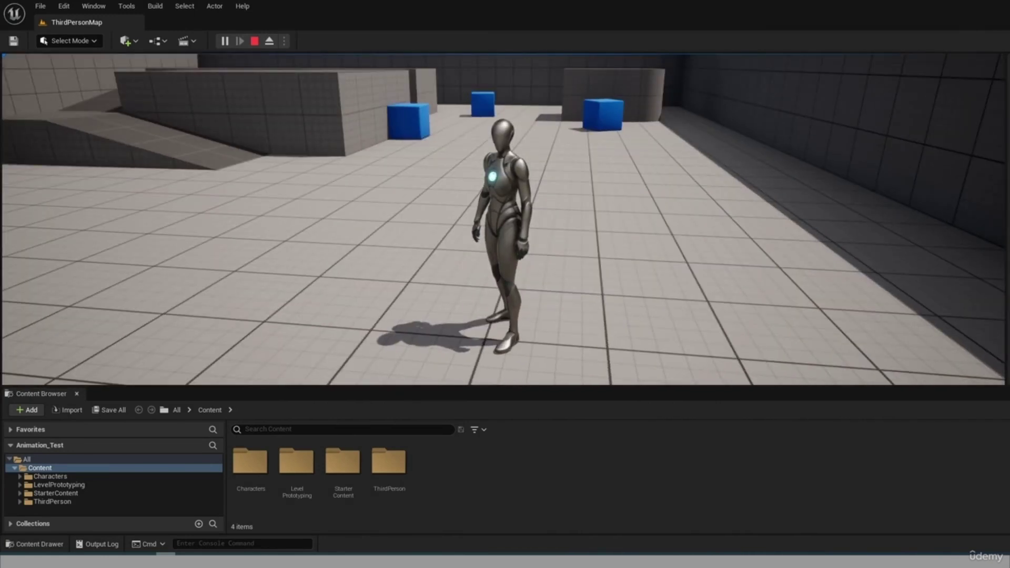
key("Escape")
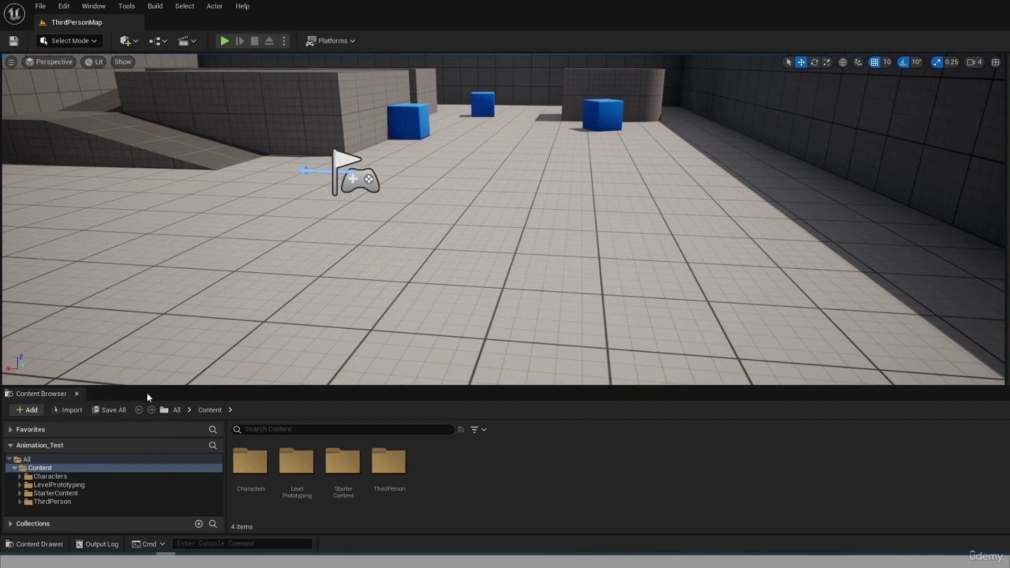
Step: Enlarge the Content Browser area below the viewport and check which Content Browser windows are enabled
left_click_drag(161, 367, 161, 275)
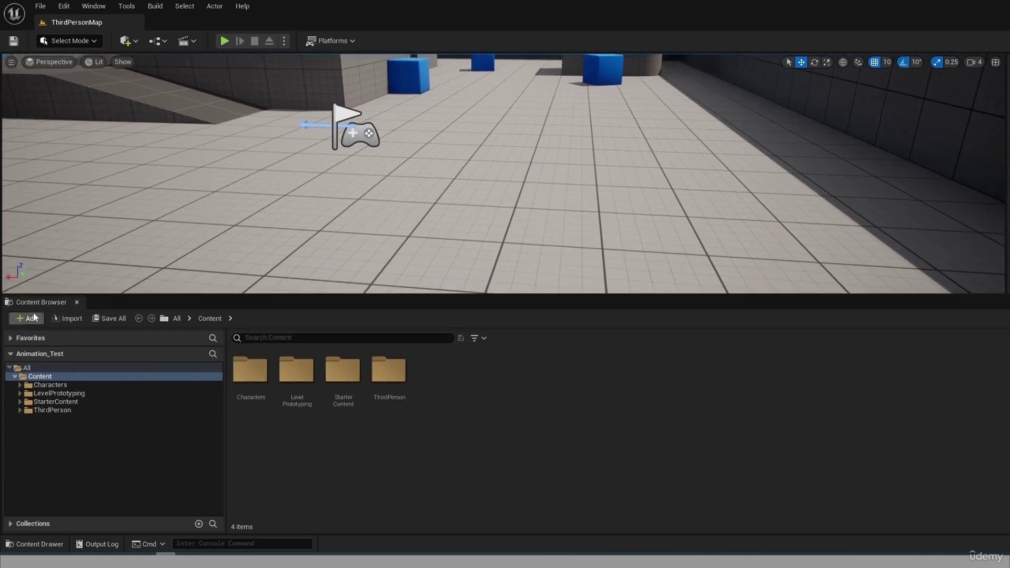
left_click(94, 7)
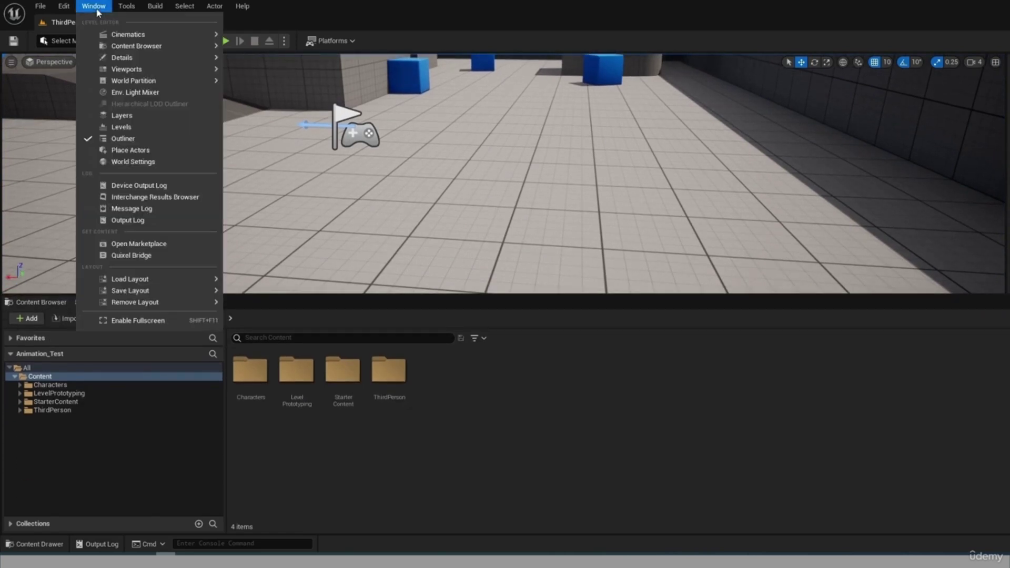
mouse_move(141, 47)
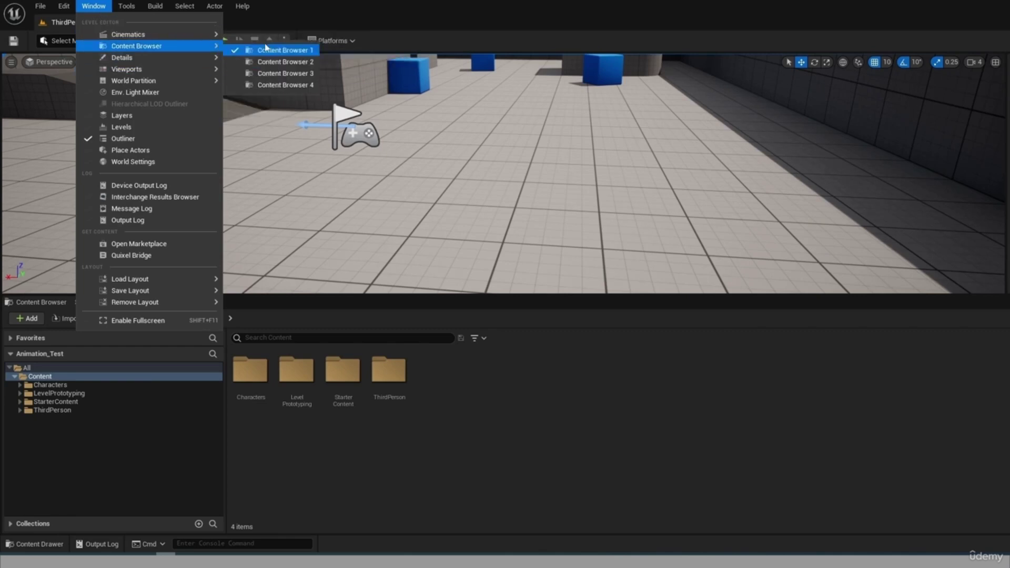
left_click(491, 461)
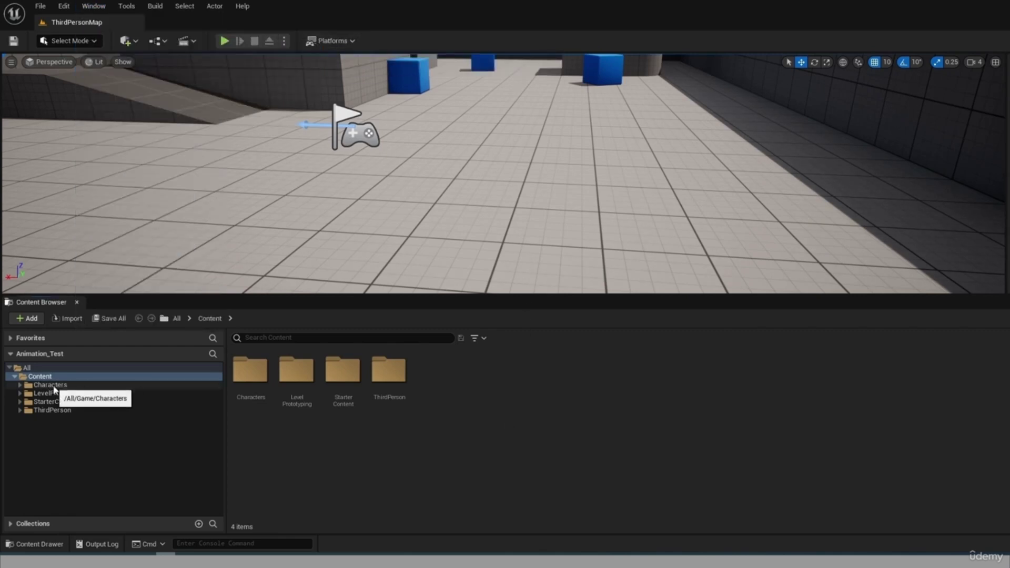
Step: Create a folder named MyCharacter inside the Characters folder and open it
left_click(49, 385)
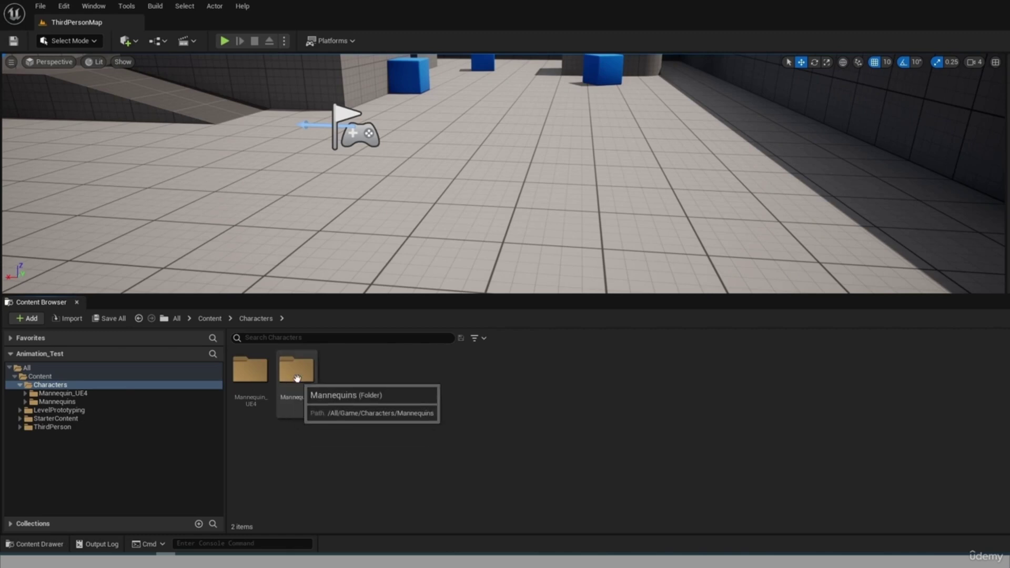
right_click(357, 382)
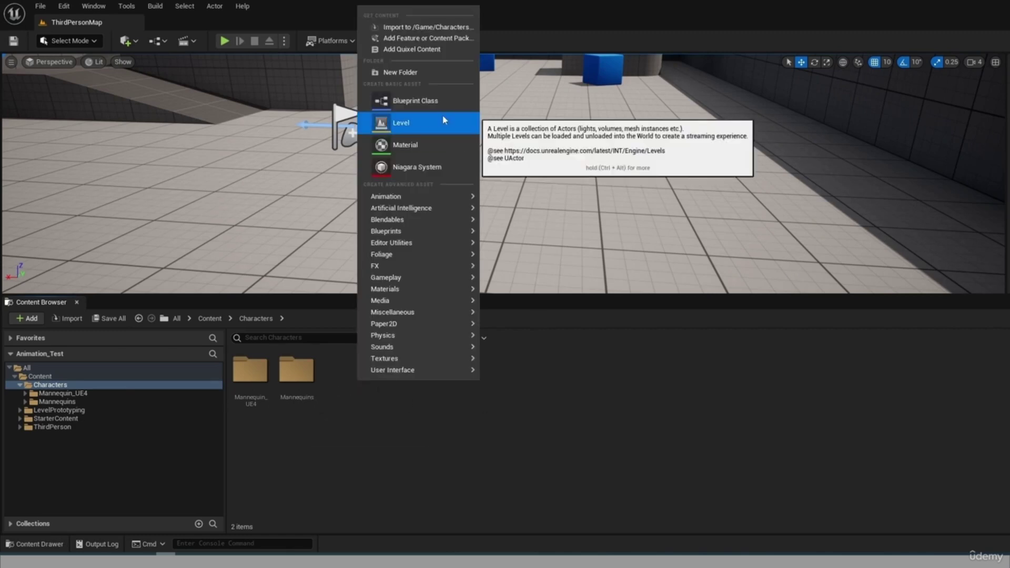
left_click(399, 72)
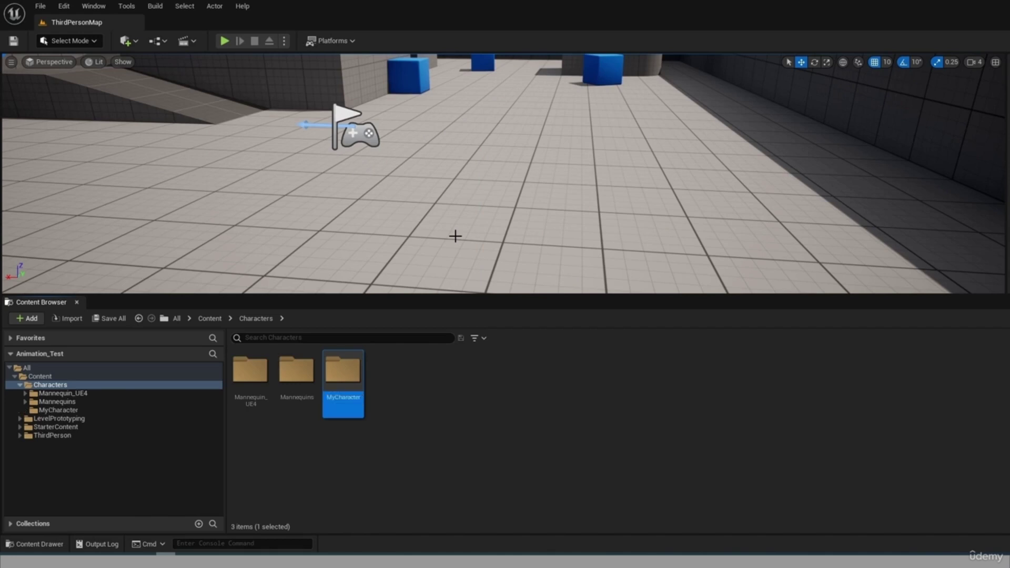
double_click(341, 369)
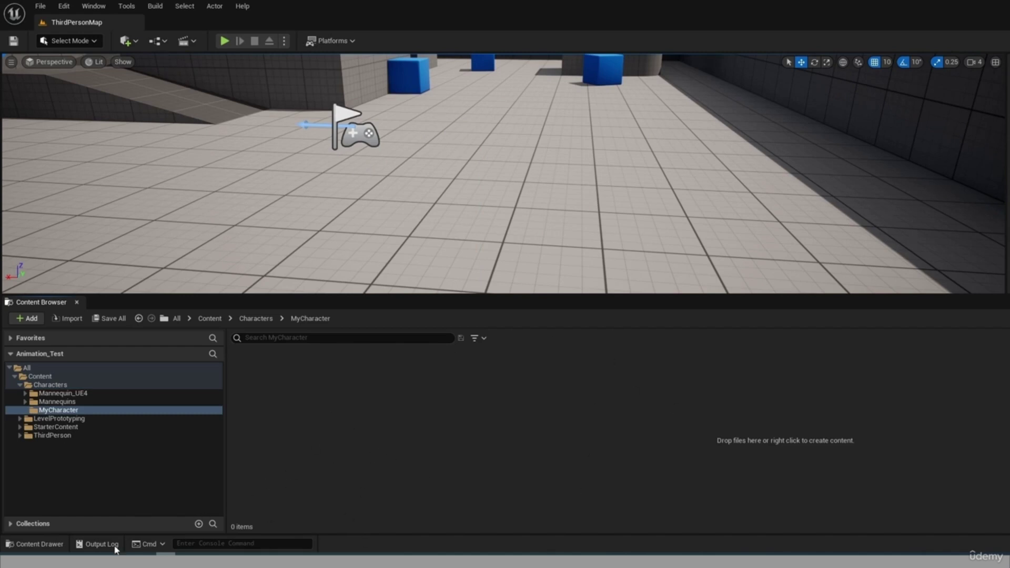
Step: Switch to File Explorer and look over the Idle, Character, Slow Run and Walking FBX files in New folder
key("alt+Tab")
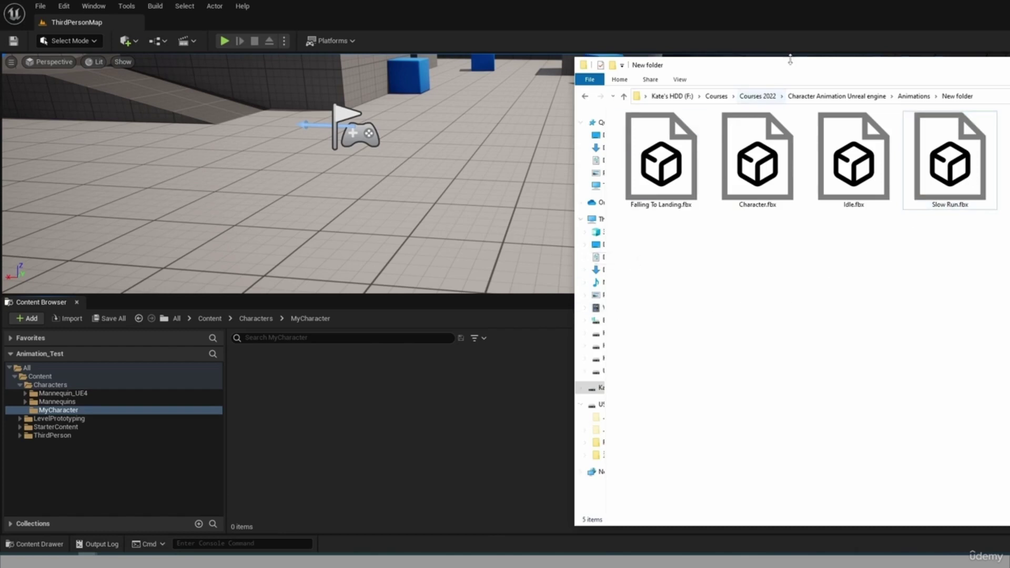
left_click_drag(784, 74, 717, 91)
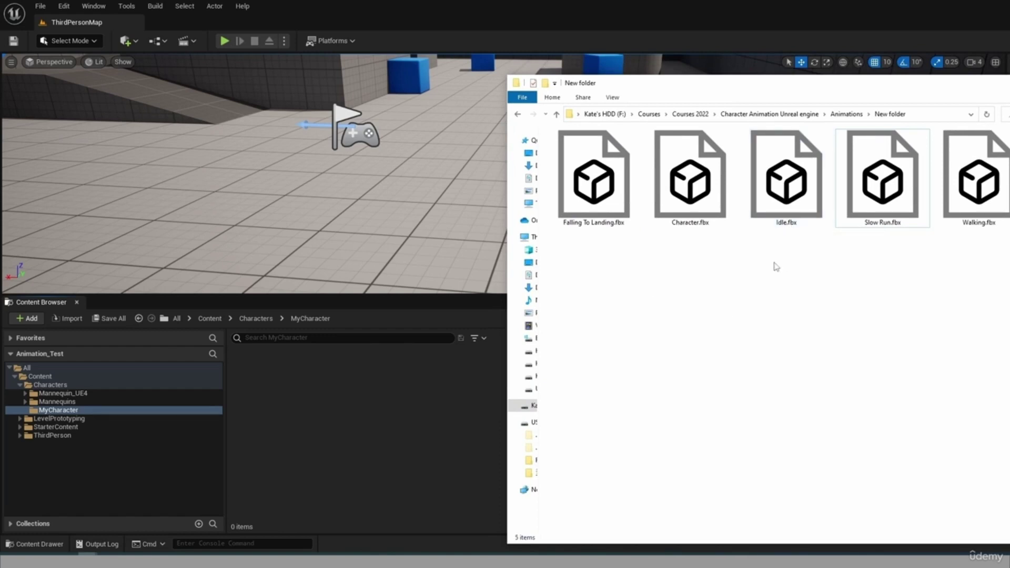
left_click(796, 204)
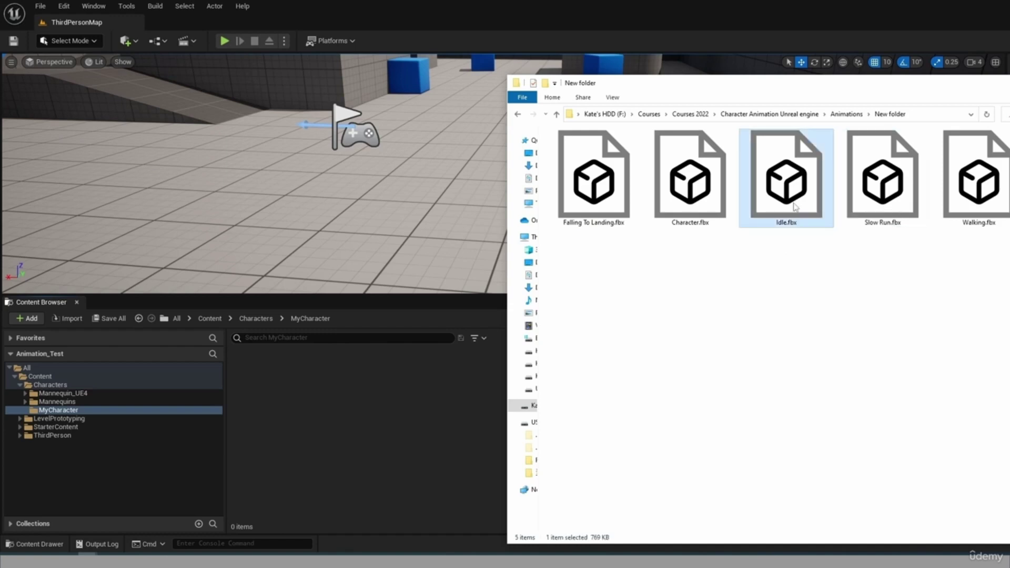
left_click(727, 185)
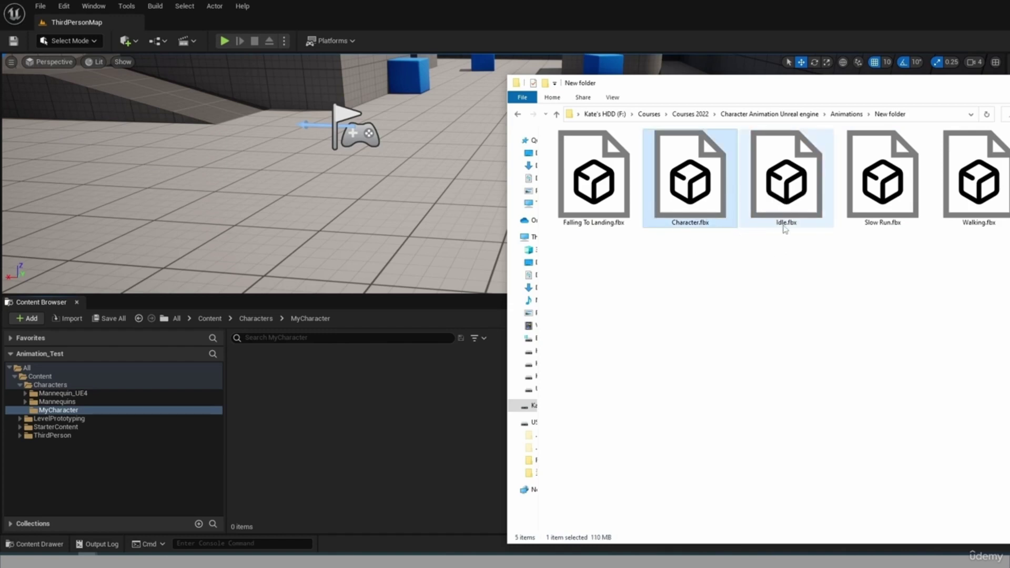
left_click(812, 194)
left_click(888, 191)
left_click(1001, 199)
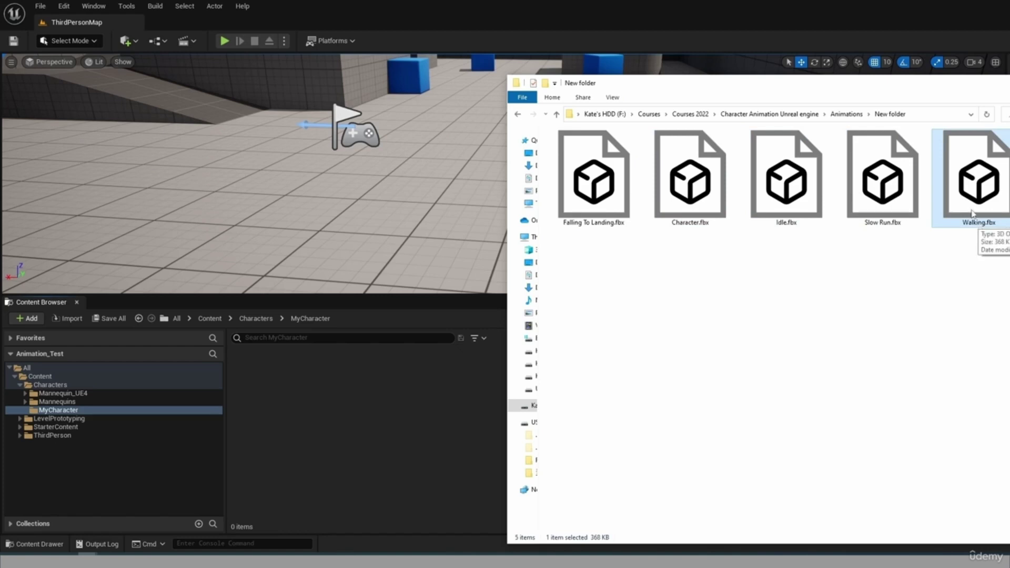
Step: Import Character.fbx into the MyCharacter folder as a skeletal mesh with no existing skeleton, and clear and close the message log
left_click(679, 174)
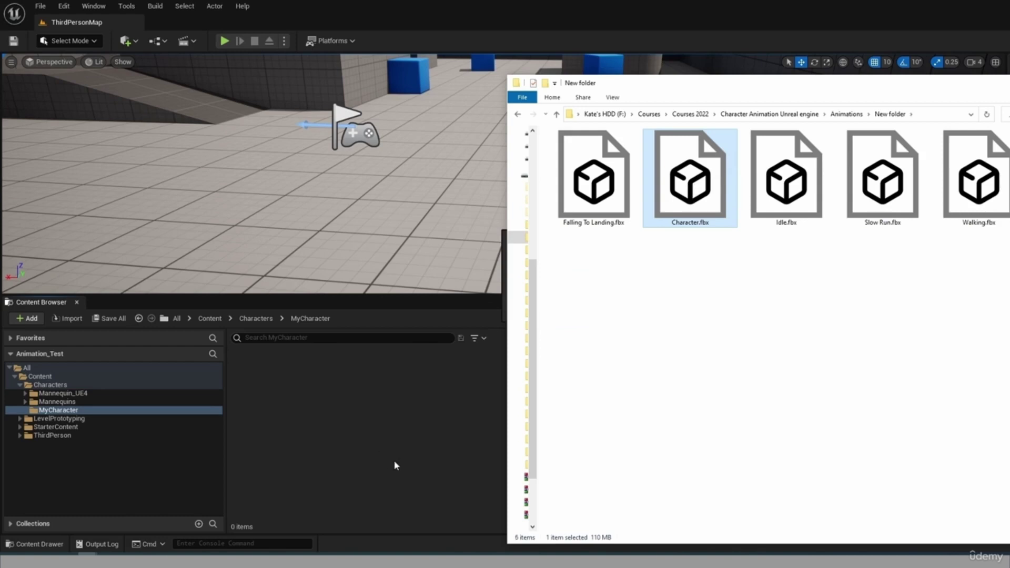
left_click_drag(395, 464, 396, 465)
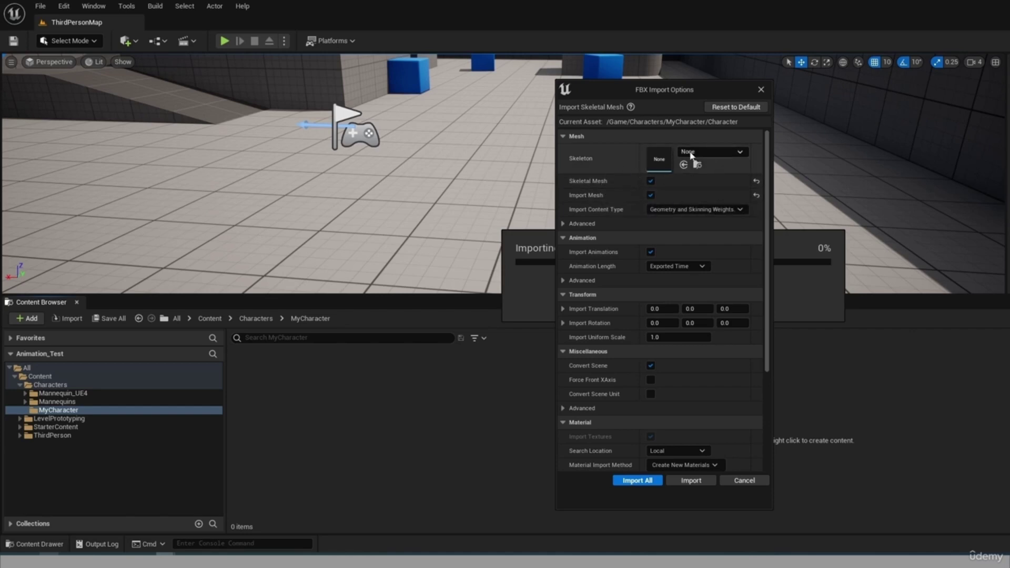
left_click(649, 481)
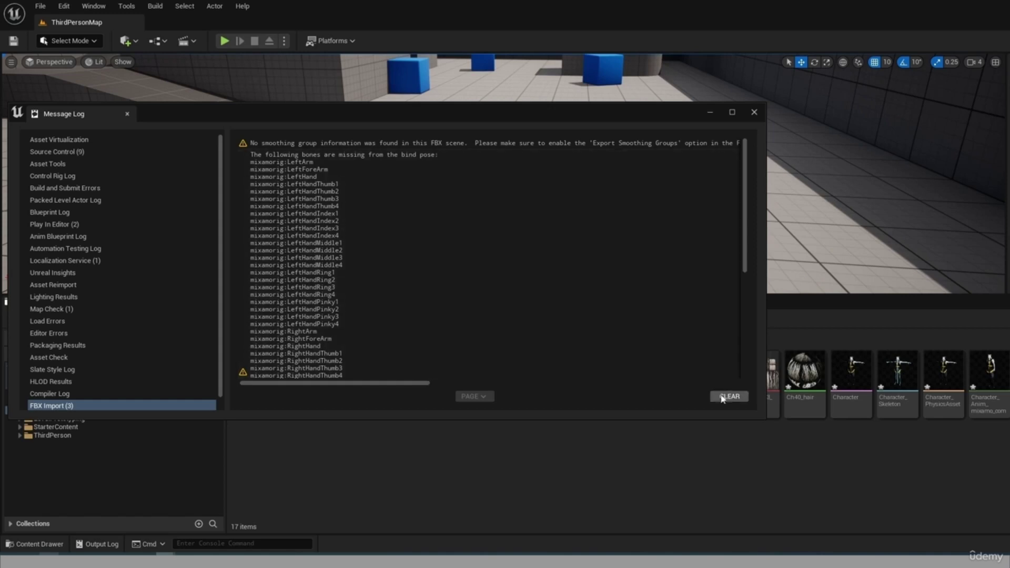
left_click(729, 396)
left_click(754, 112)
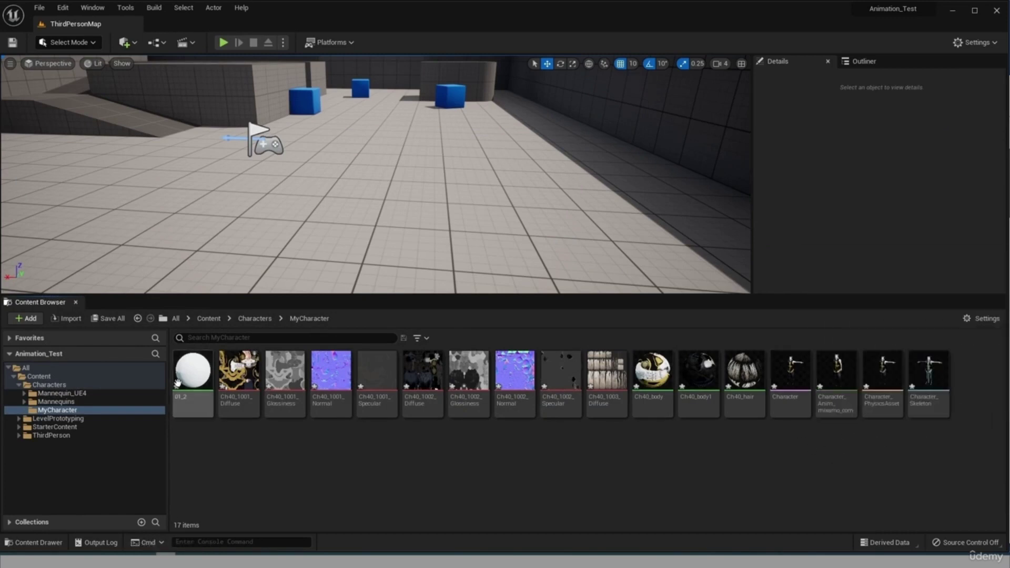
Step: Look over the imported character assets, and preview the Character_Anim_mixamo_com animation and the Character skeletal mesh
mouse_move(243, 410)
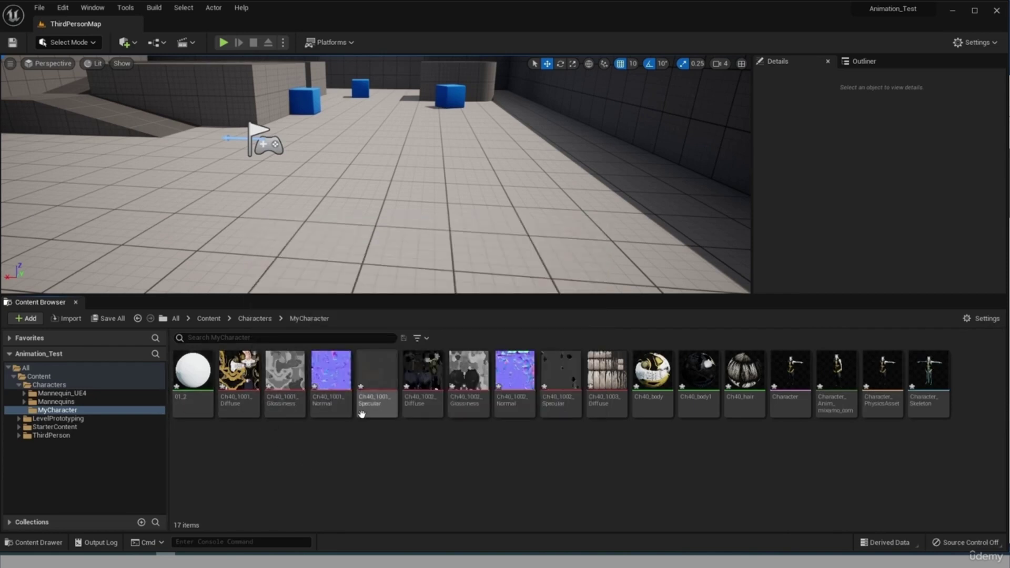
mouse_move(330, 417)
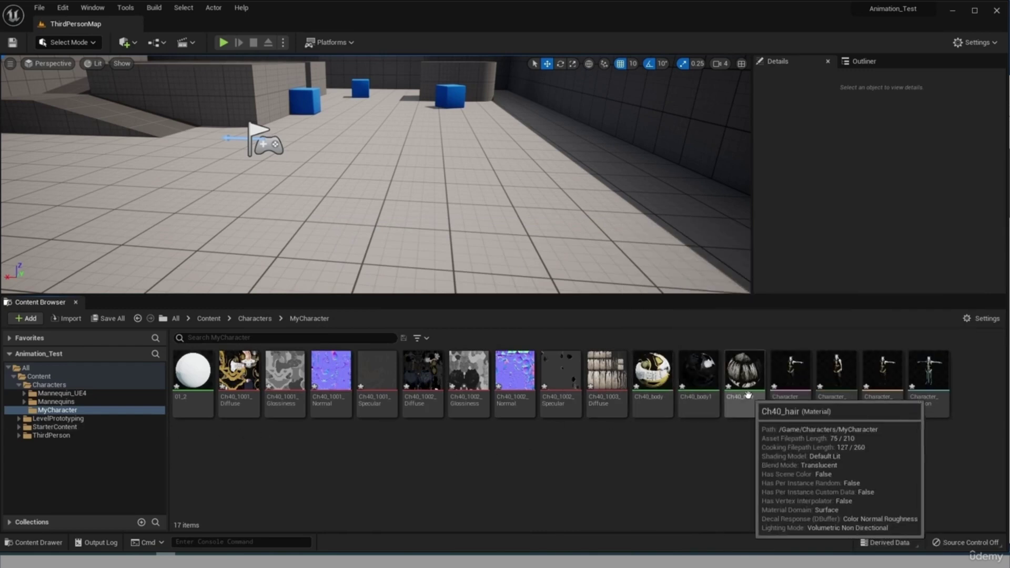
mouse_move(794, 373)
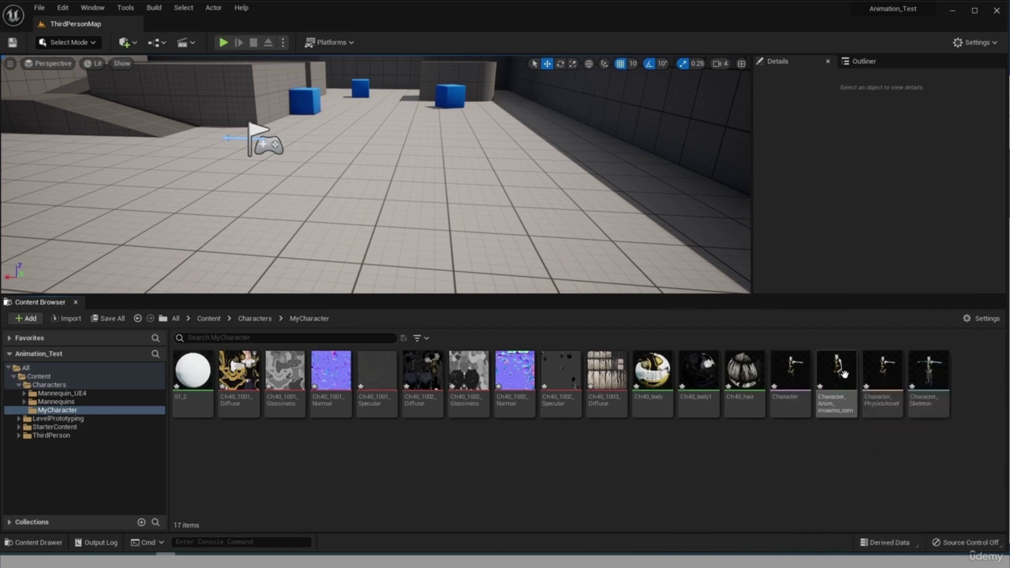
mouse_move(843, 374)
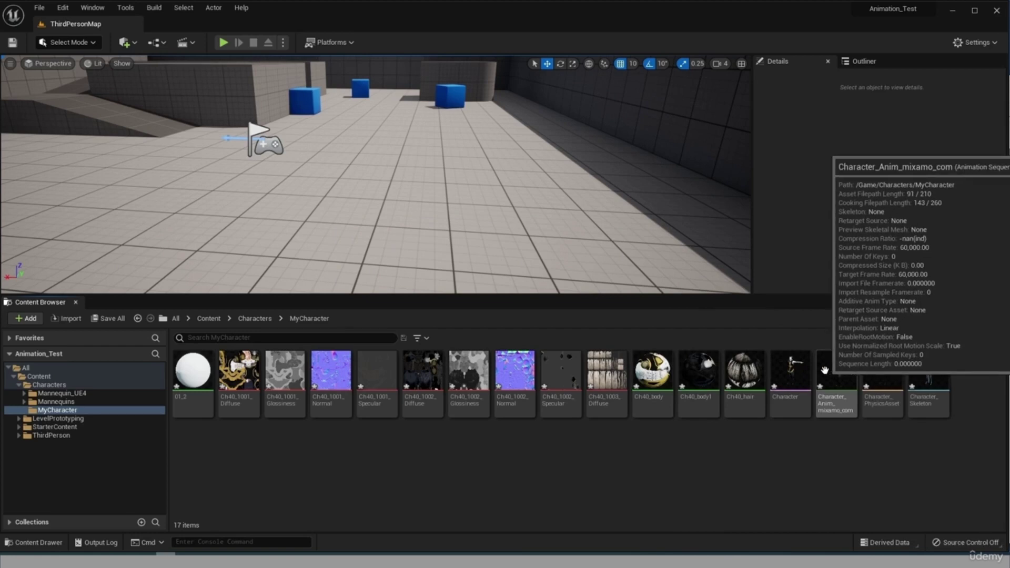
left_click(840, 405)
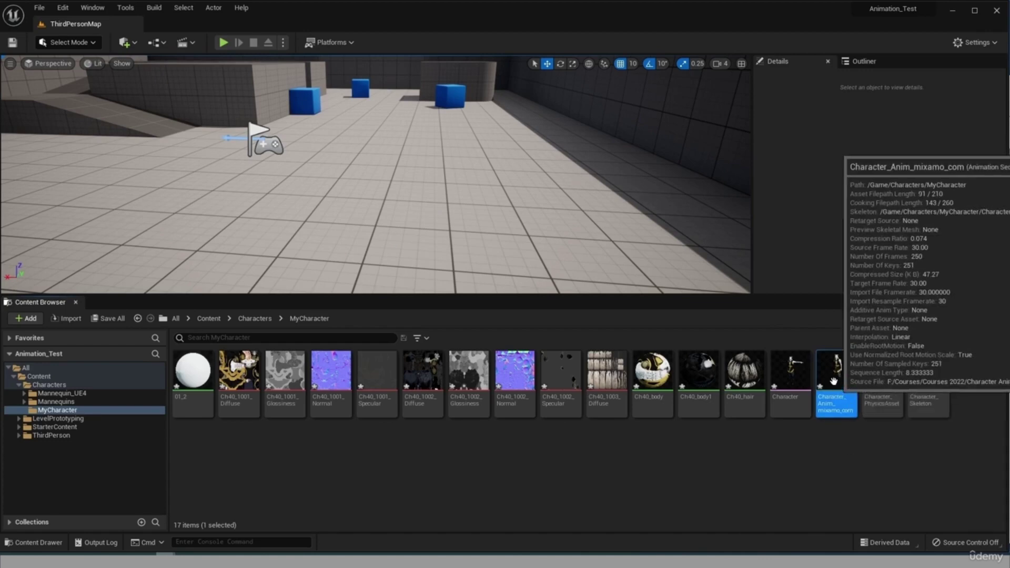
double_click(837, 392)
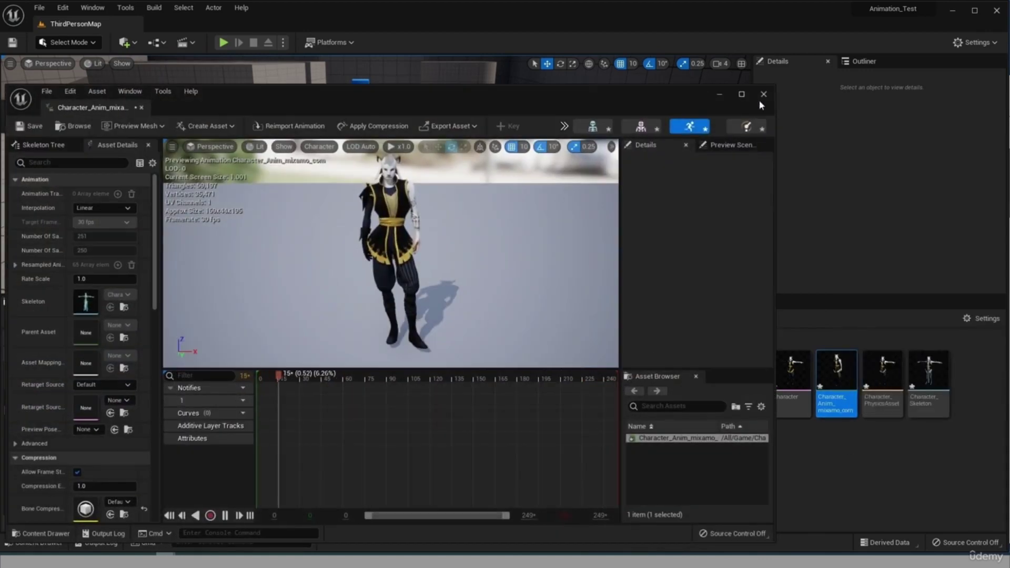
left_click(764, 95)
double_click(790, 384)
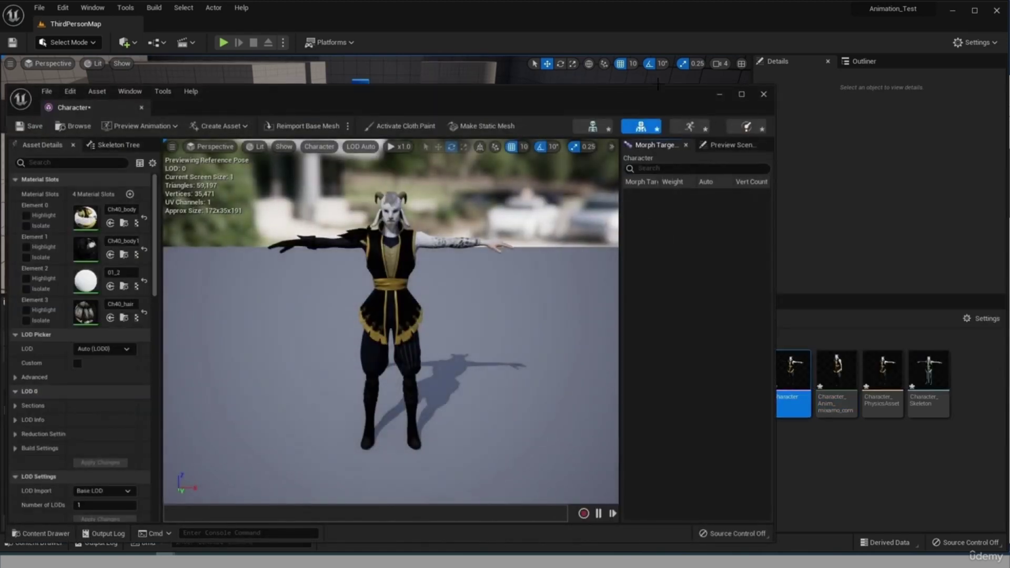
left_click(764, 95)
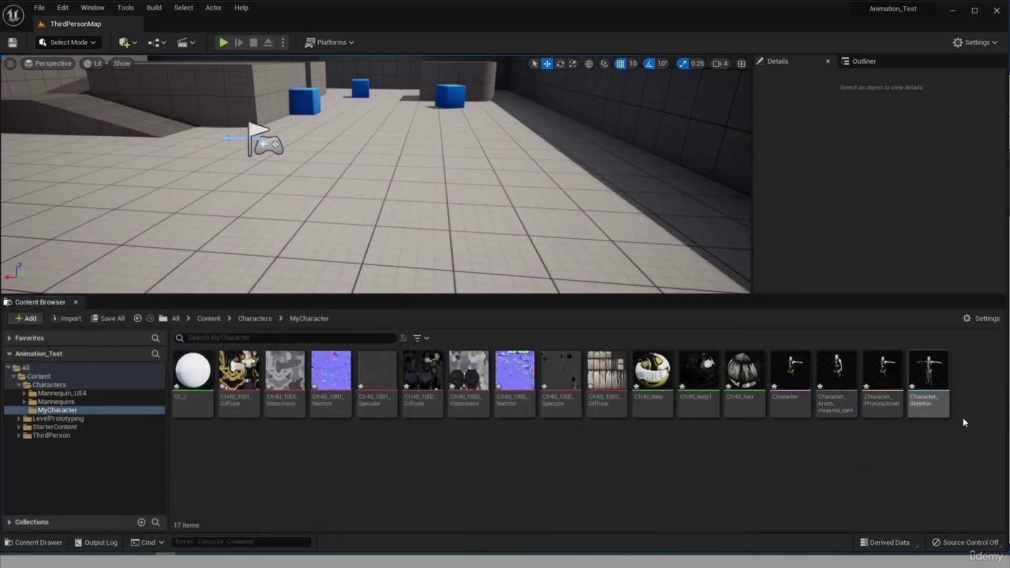
Step: Switch to File Explorer and delete Idle.fbx from New folder
mouse_move(100, 560)
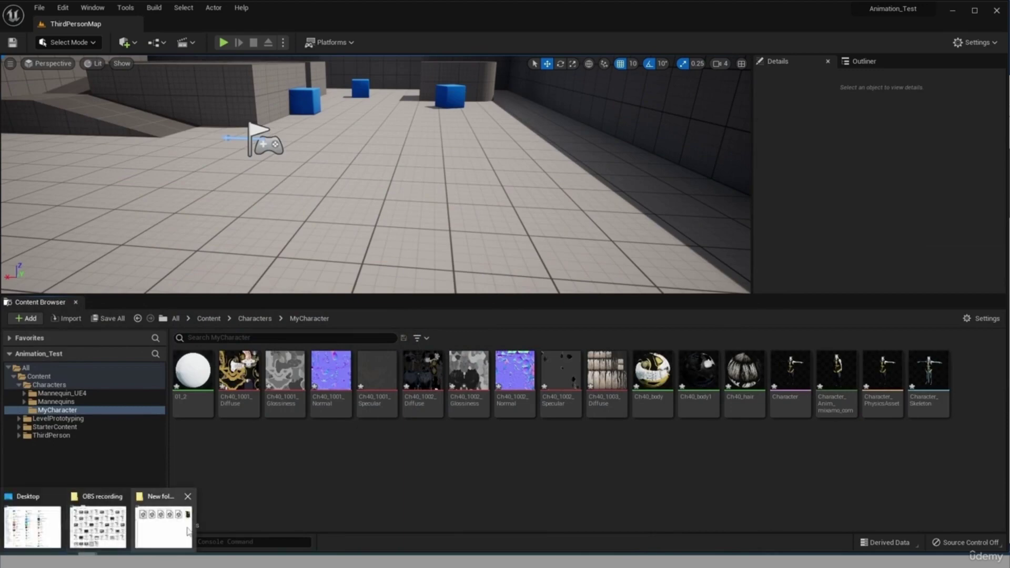
left_click(163, 521)
left_click(811, 224)
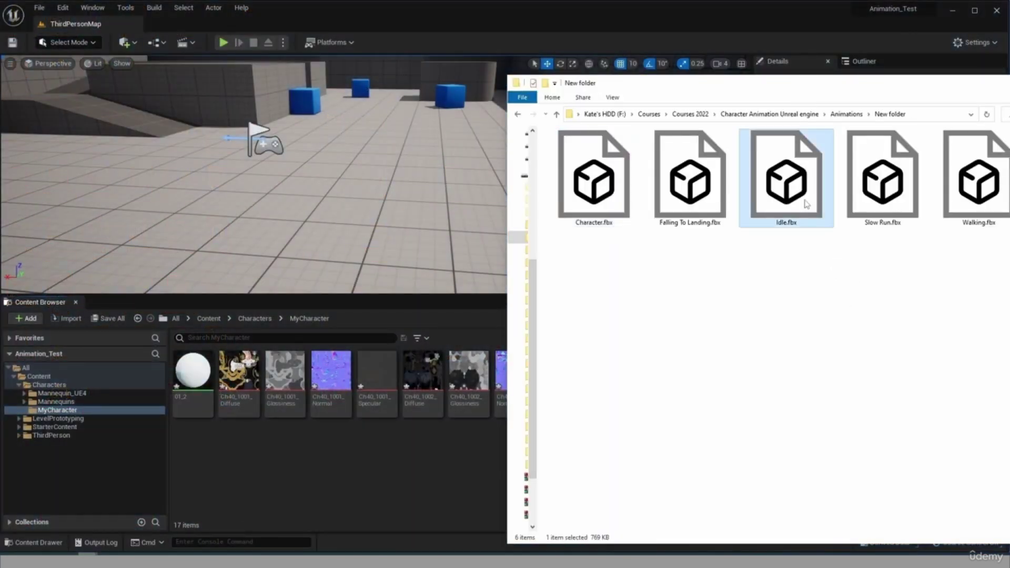
key("Delete")
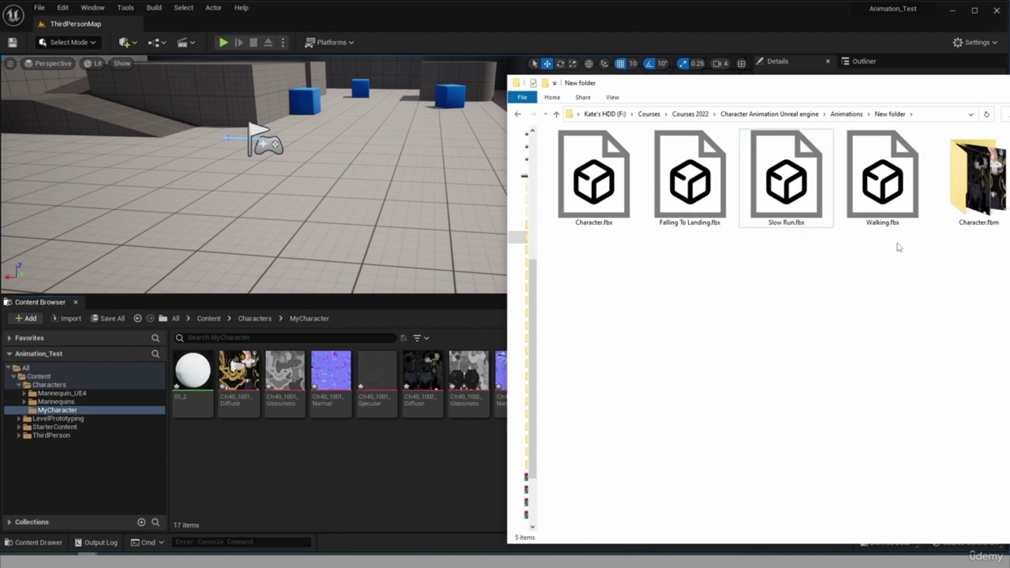
Step: Import the Falling To Landing, Slow Run and Walking FBX files into MyCharacter using Character_Skeleton as their skeleton
left_click_drag(899, 246, 667, 165)
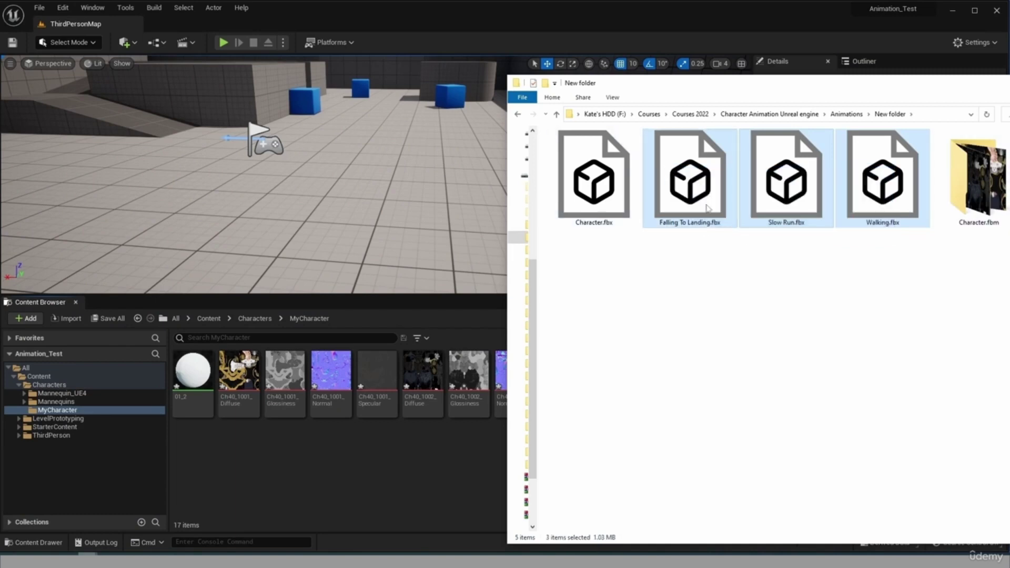
left_click_drag(707, 206, 407, 483)
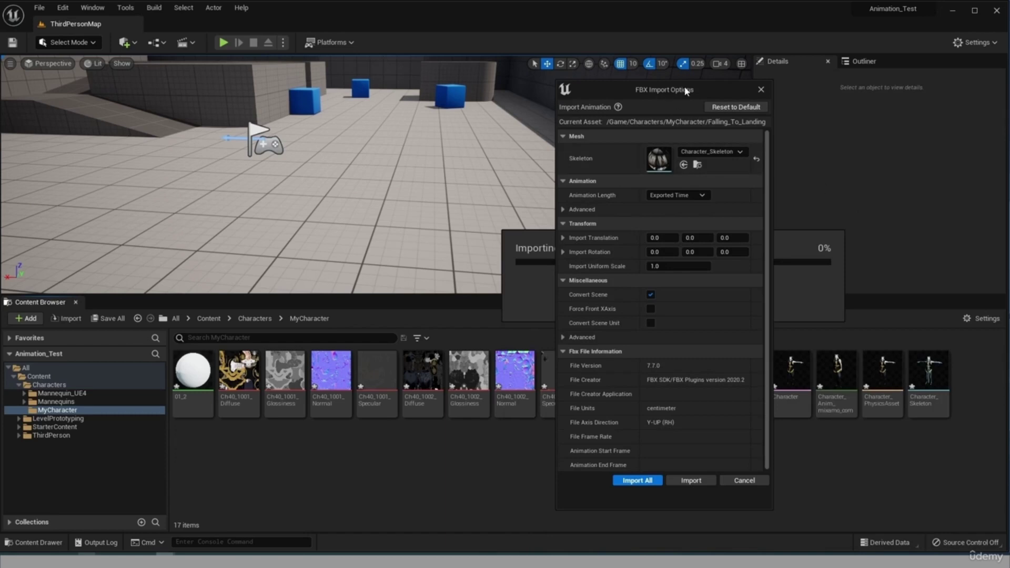
left_click_drag(686, 92, 450, 83)
left_click(465, 142)
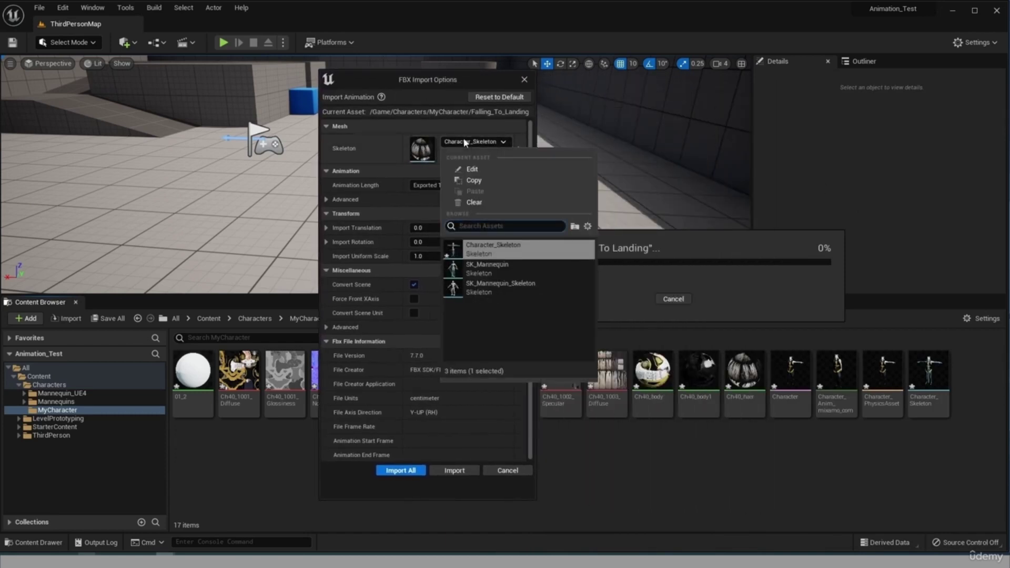
left_click(535, 249)
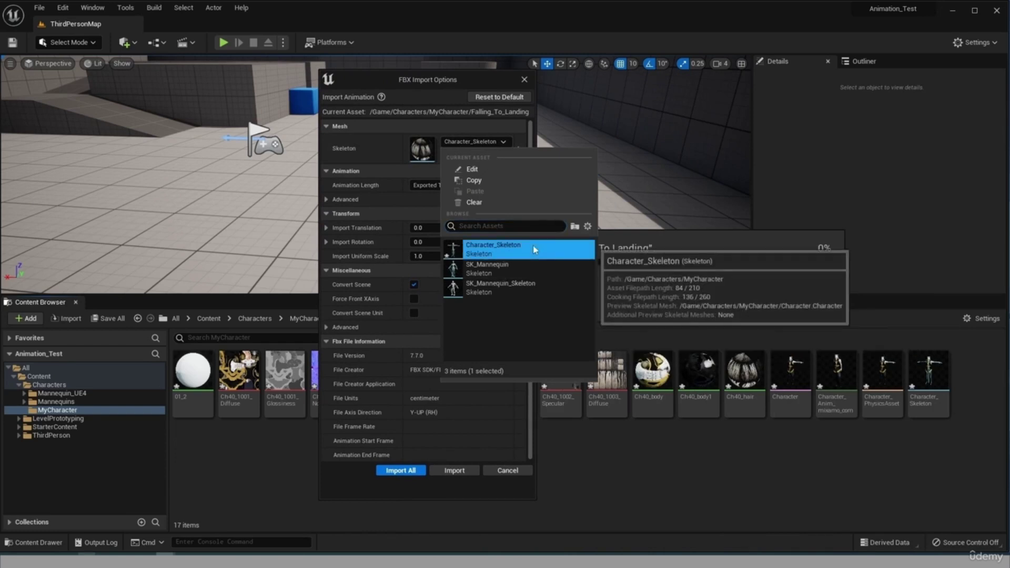
left_click(394, 217)
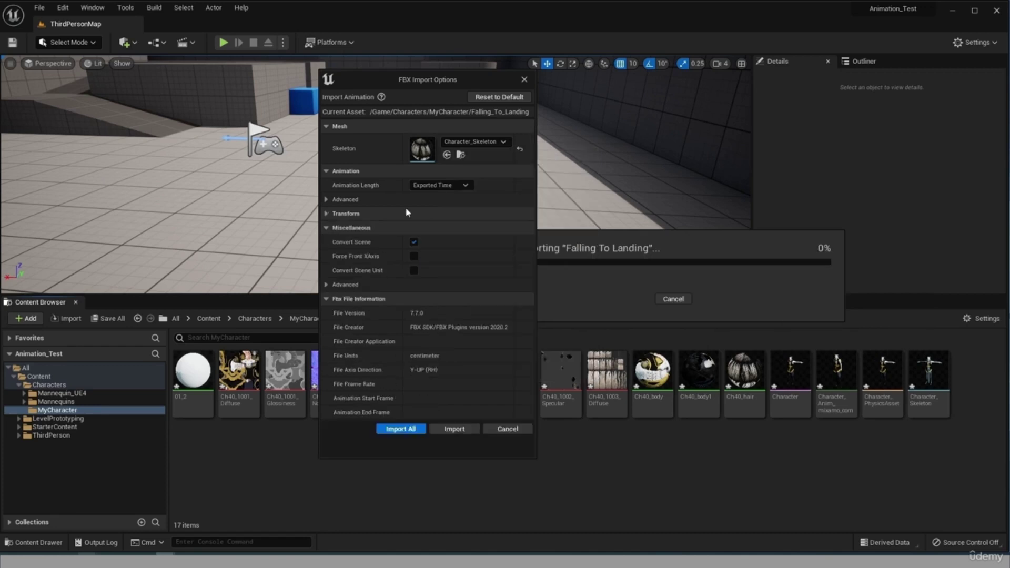
left_click(400, 428)
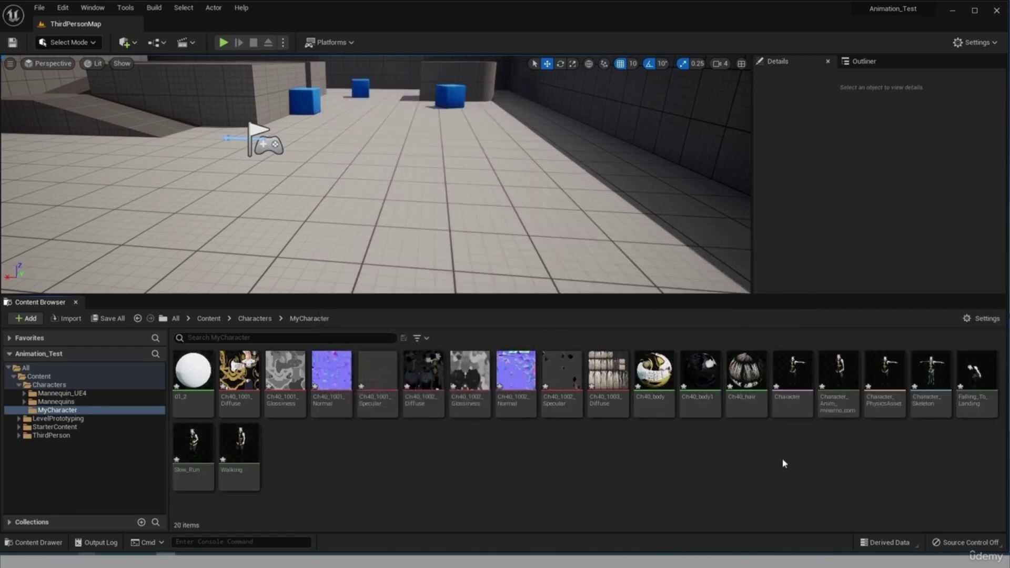
Step: Preview the imported Walking and Slow_Run animations on the character, closing each animation editor after viewing
double_click(252, 448)
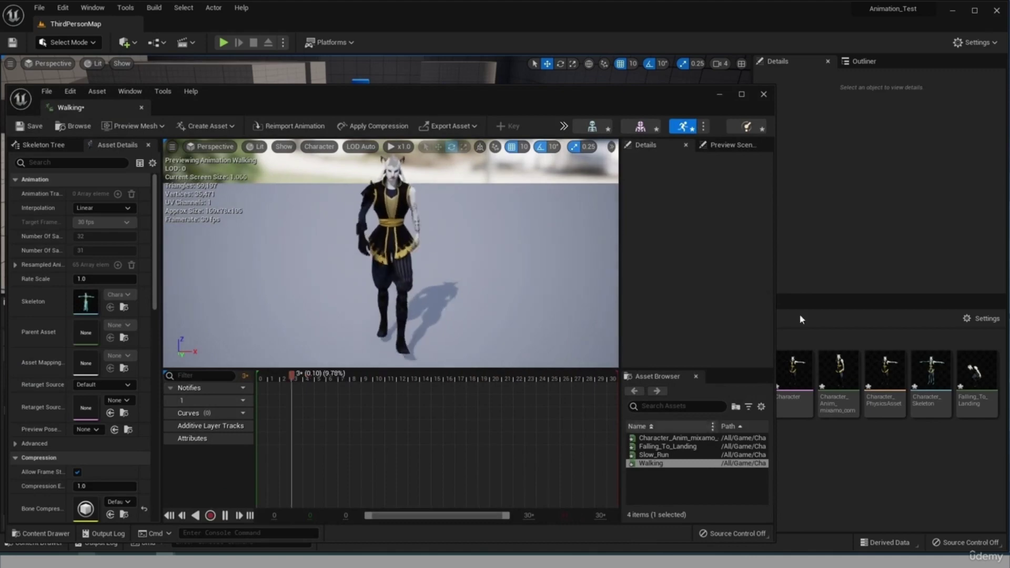
left_click(764, 96)
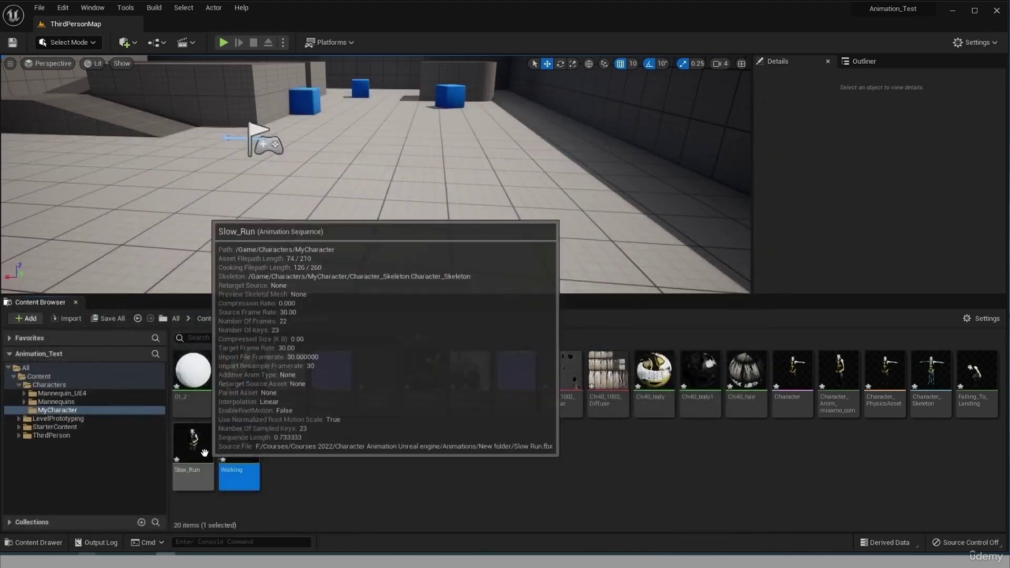
double_click(194, 460)
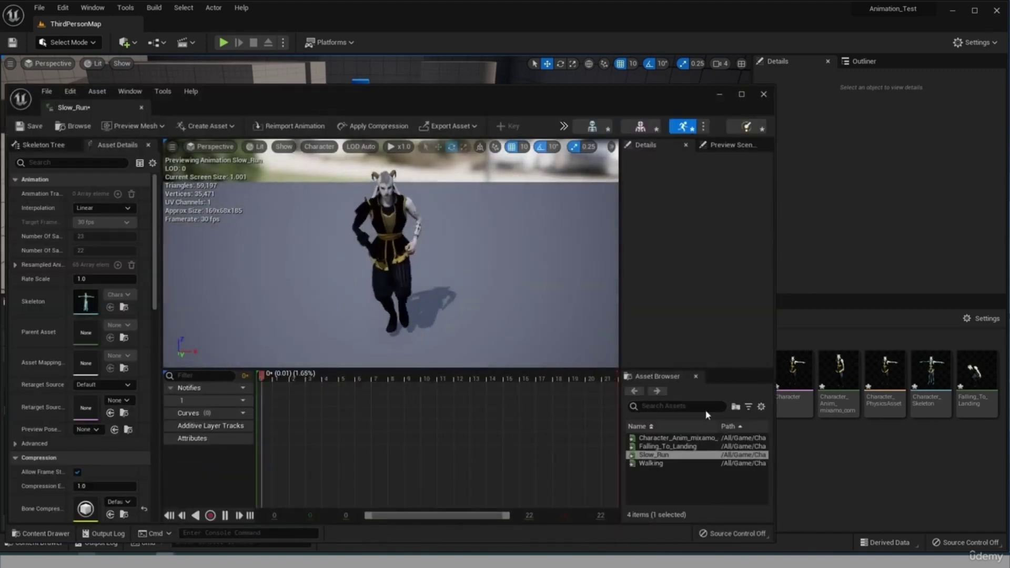
left_click(764, 94)
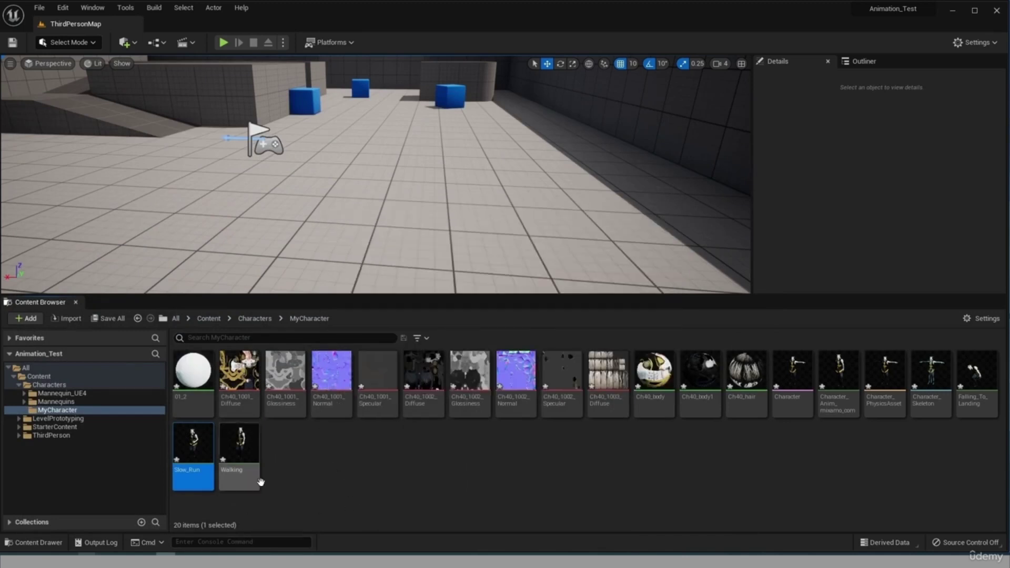
Step: Save all the unsaved imported character assets in the project and clear the asset selection
left_click(110, 319)
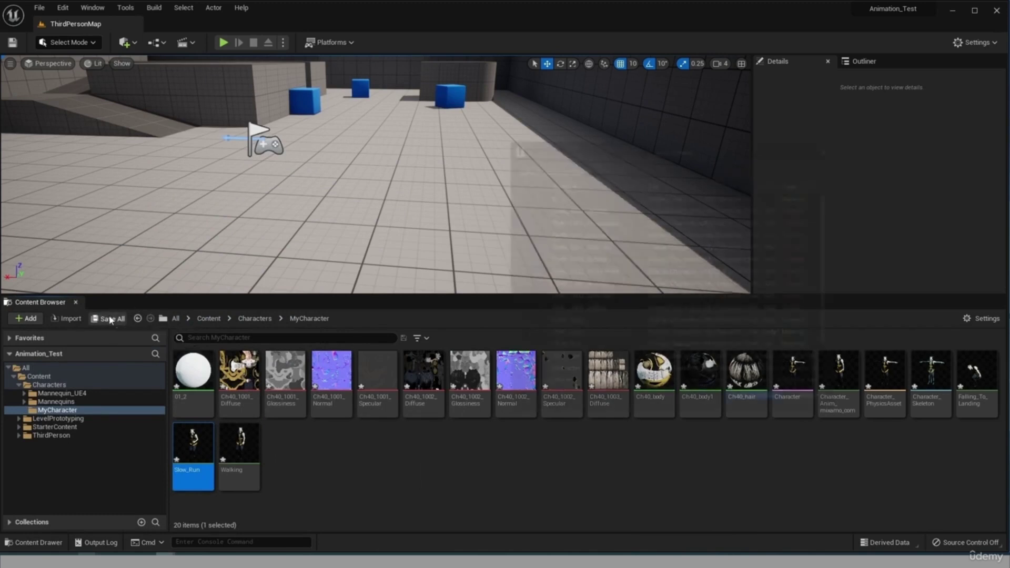
left_click_drag(702, 147, 343, 115)
scroll(472, 247, "down", 1)
left_click_drag(472, 248, 504, 317)
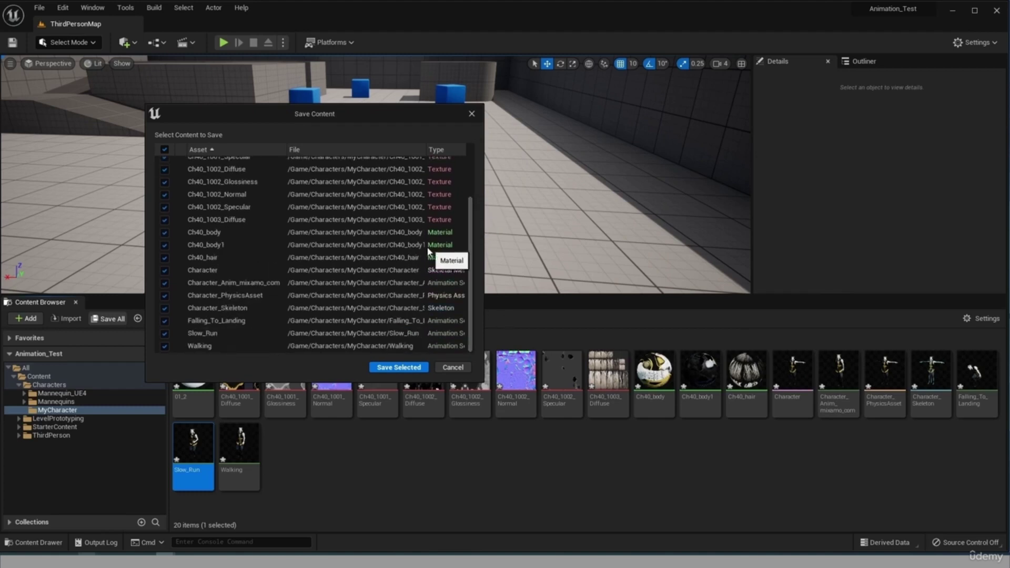
left_click(392, 367)
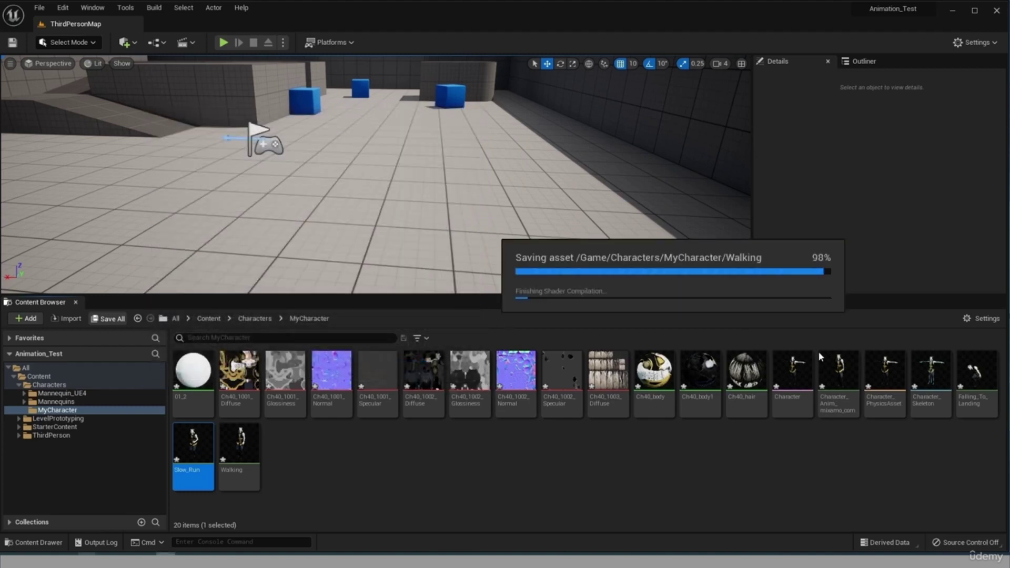
left_click(300, 453)
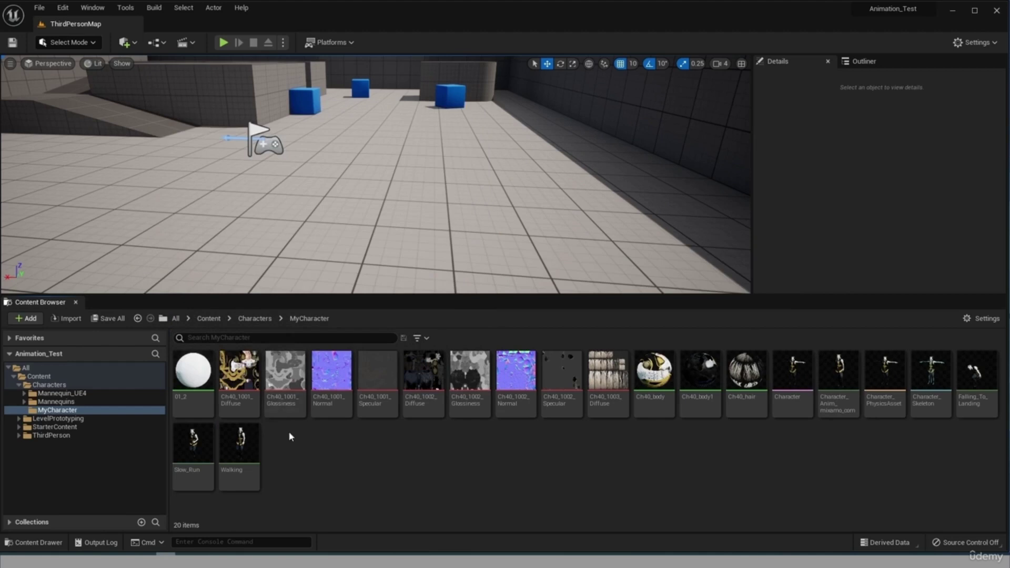
Step: Create a new folder named Textures inside the MyCharacter folder
right_click(303, 475)
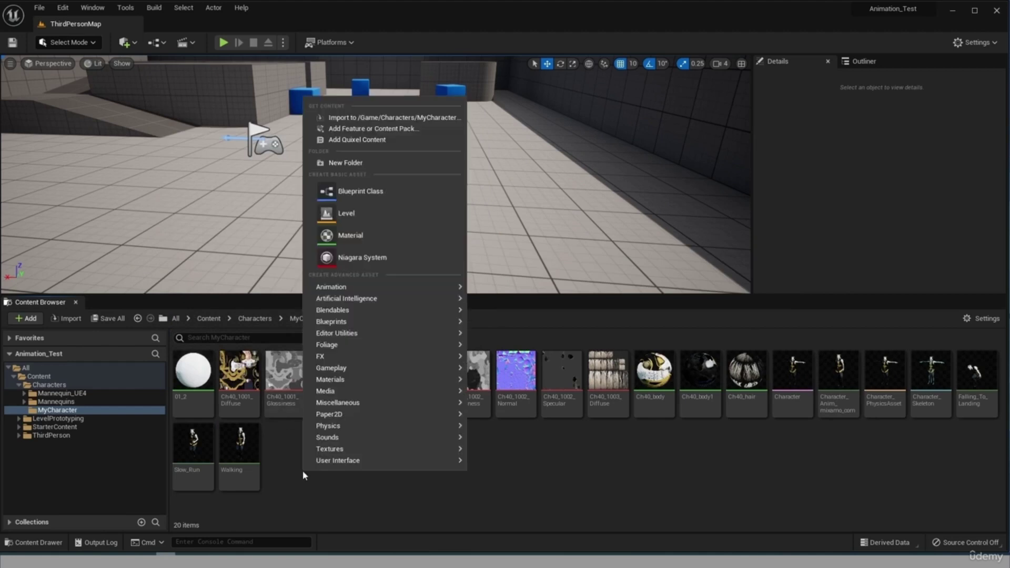
left_click(364, 162)
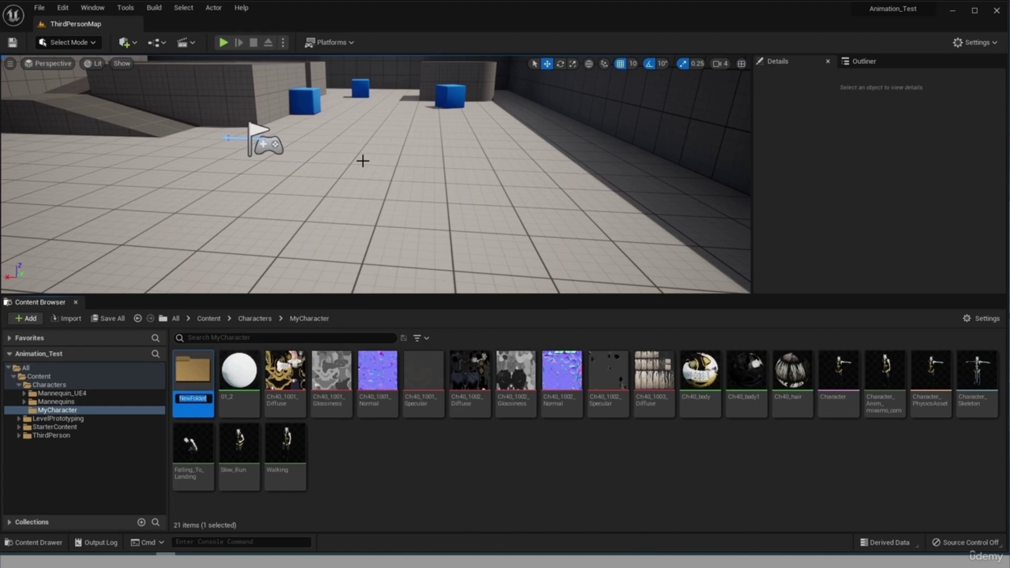
type("MA")
key("BackSpace")
type("Textures")
key("Return")
Step: Move all the texture and material assets, from 01_2 through Ch40_hair, into the Textures folder
left_click(238, 368)
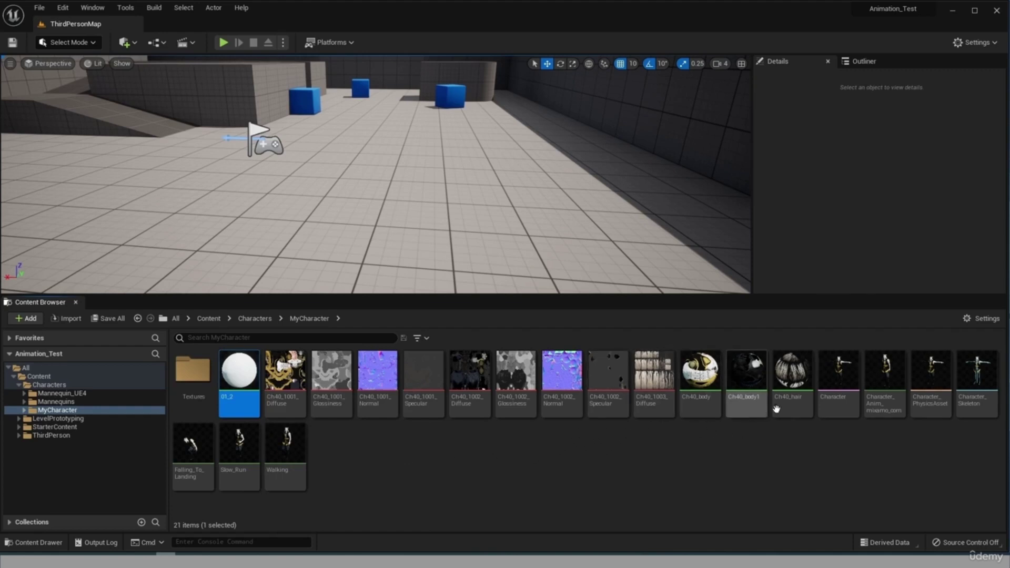
left_click(789, 374, "shift")
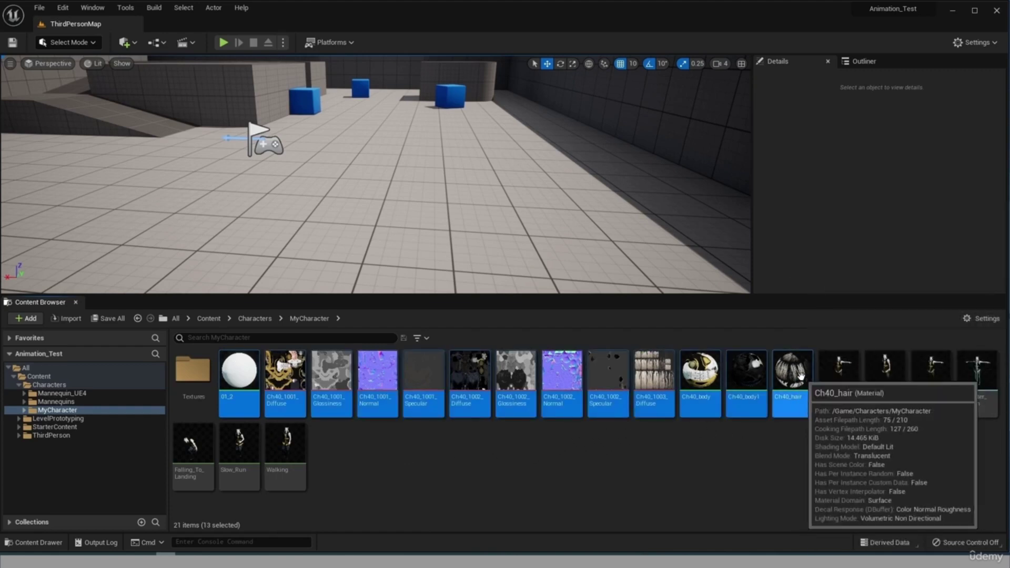
left_click_drag(800, 374, 200, 378)
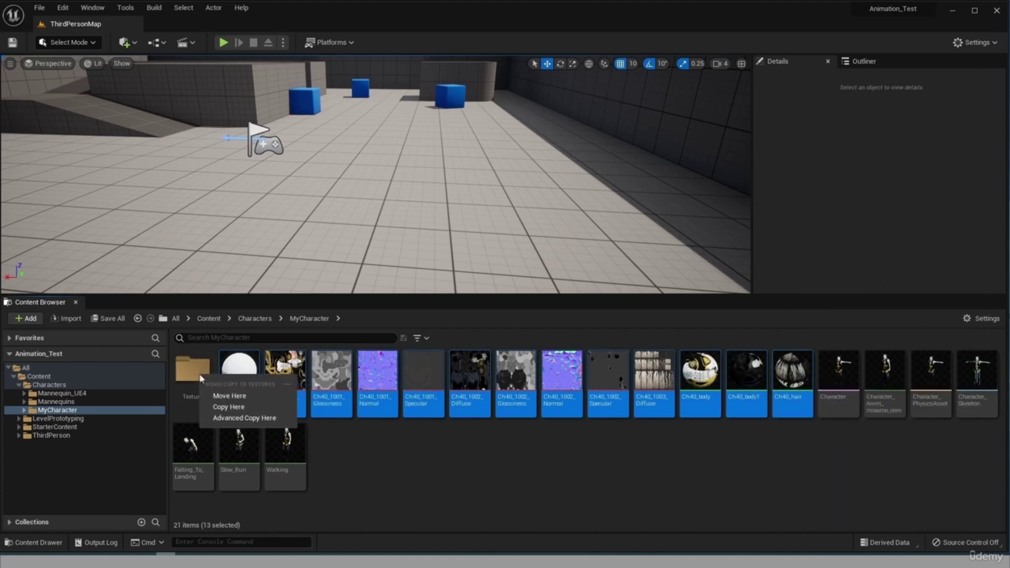
left_click(246, 397)
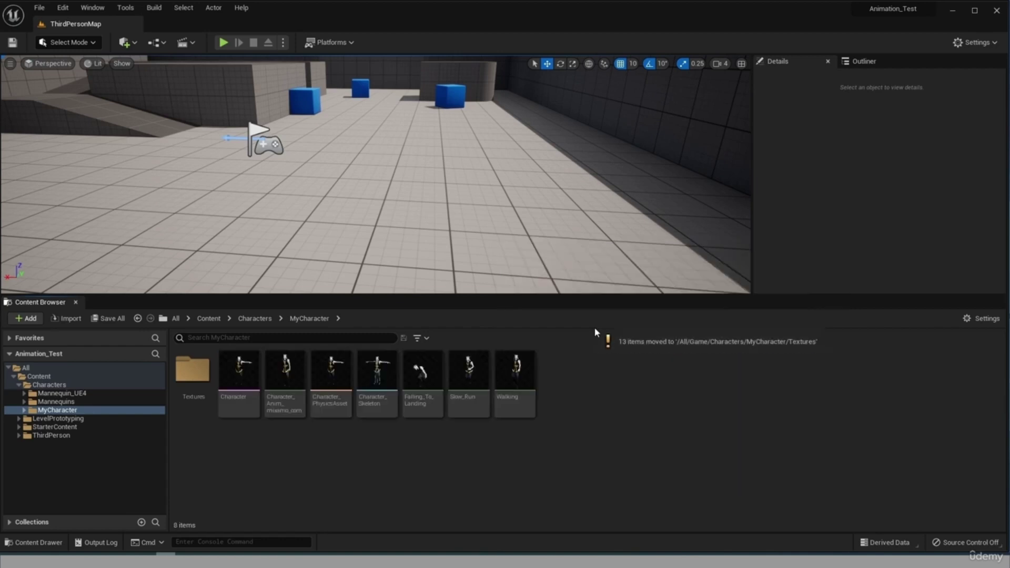
Step: Create another folder named Animations inside the MyCharacter folder
right_click(226, 462)
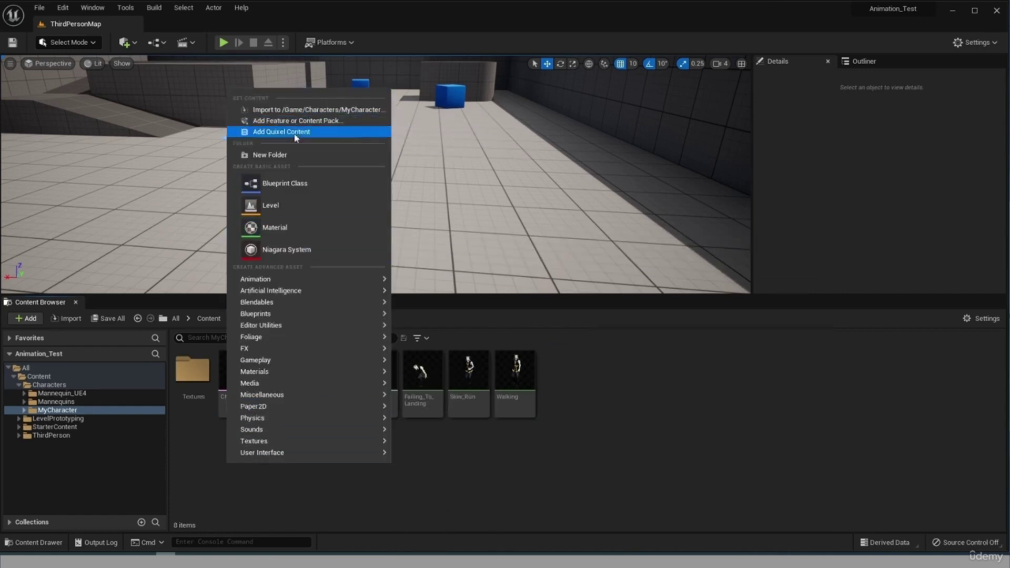
left_click(284, 155)
type("A")
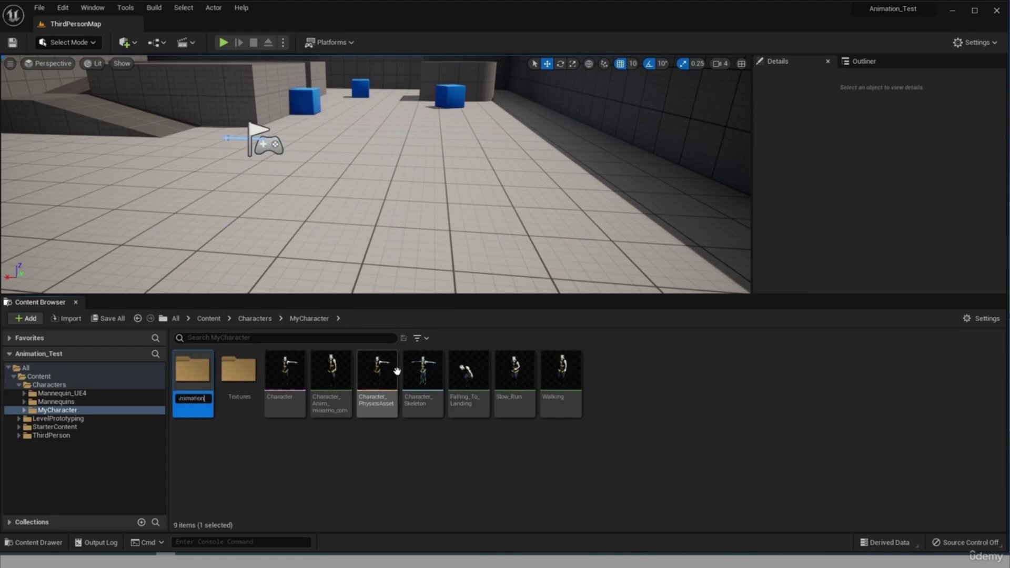
key("Return")
Step: Move the Walking, Slow_Run, Falling_To_Landing and Character_Anim_mixamo_com animations into the Animations folder
left_click(328, 378)
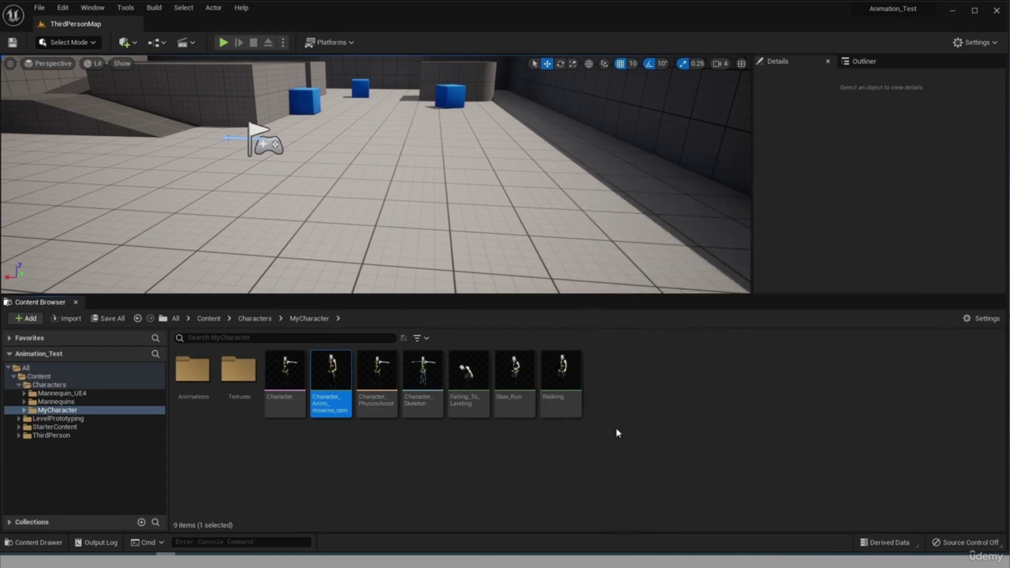
left_click(541, 396)
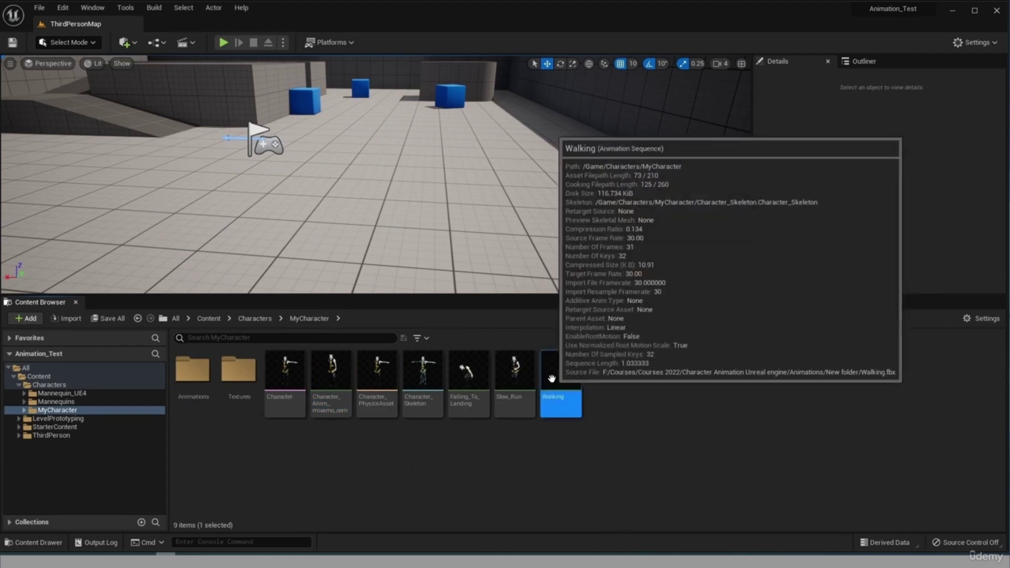
left_click(514, 376, "ctrl")
left_click(468, 376, "ctrl")
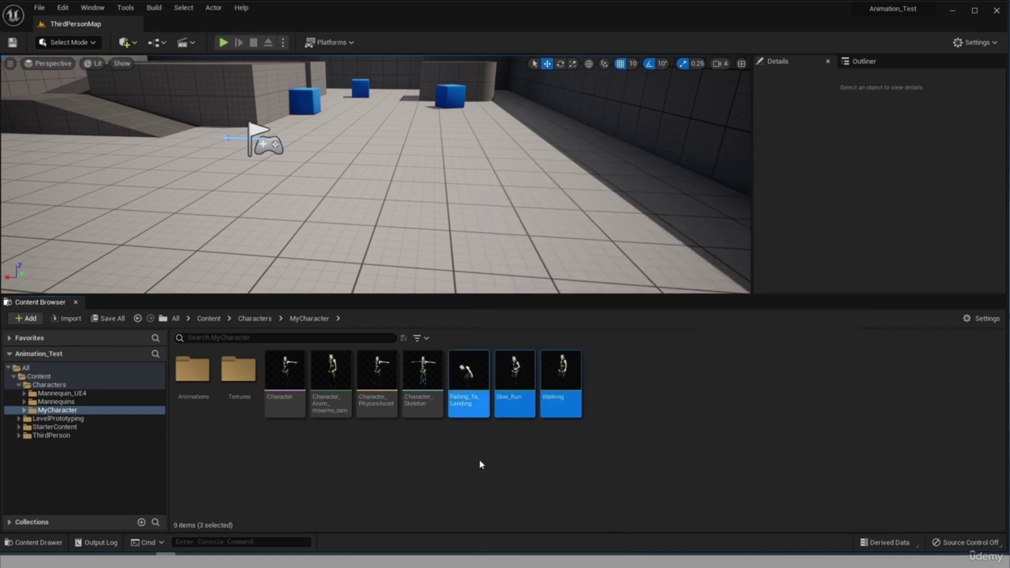
left_click(331, 376, "ctrl")
left_click_drag(340, 377, 192, 380)
left_click(226, 400)
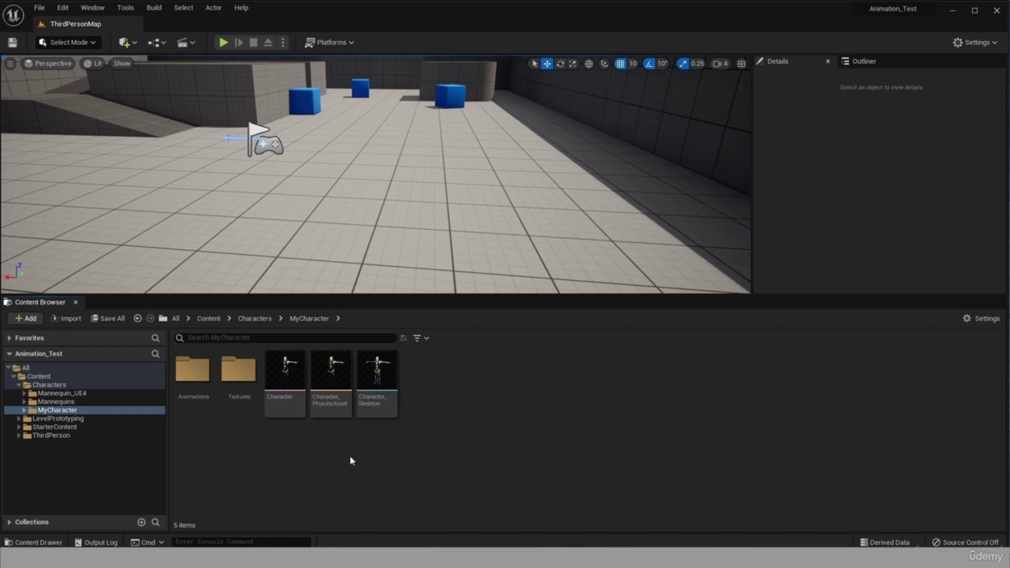
Step: Create an Animation Blueprint for Character_Skeleton in the MyCharacter folder and name it ABP_Character
right_click(427, 395)
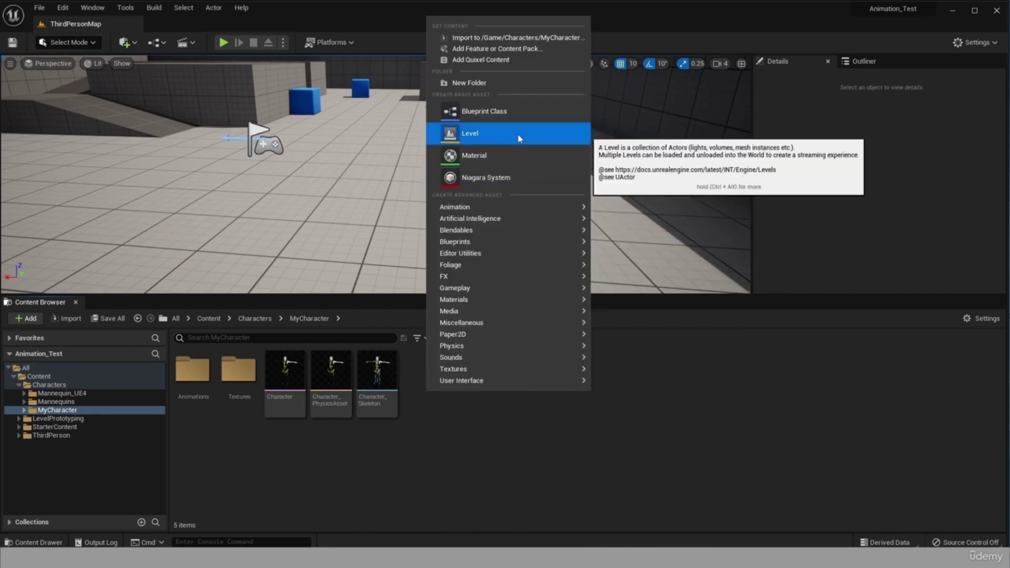
mouse_move(509, 211)
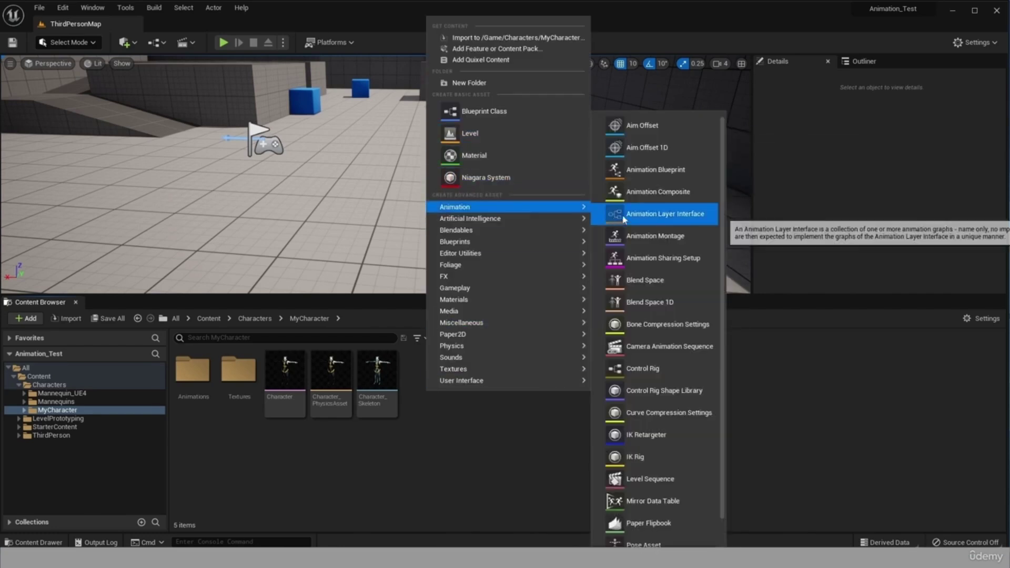
left_click(694, 174)
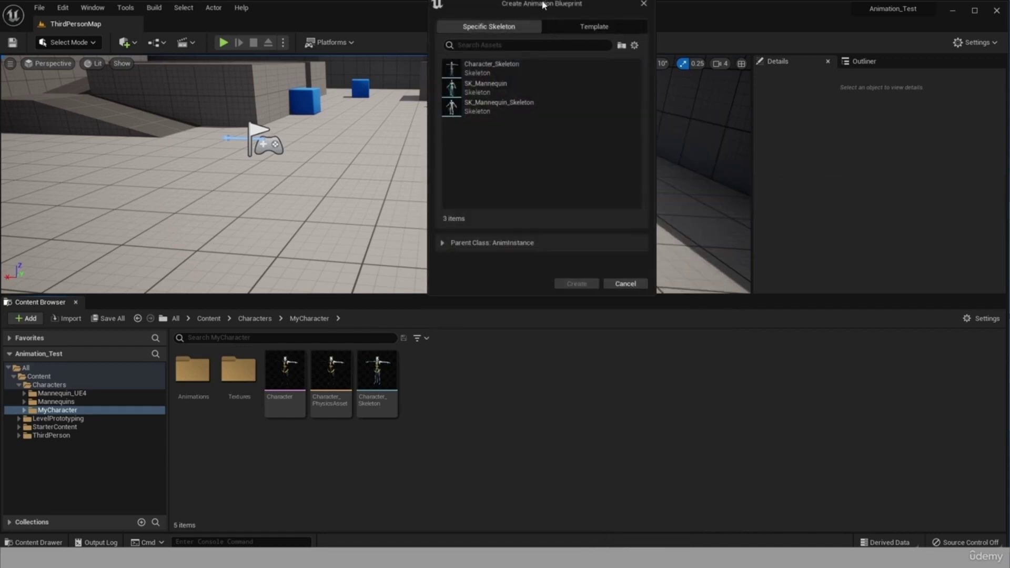
left_click_drag(544, 5, 530, 227)
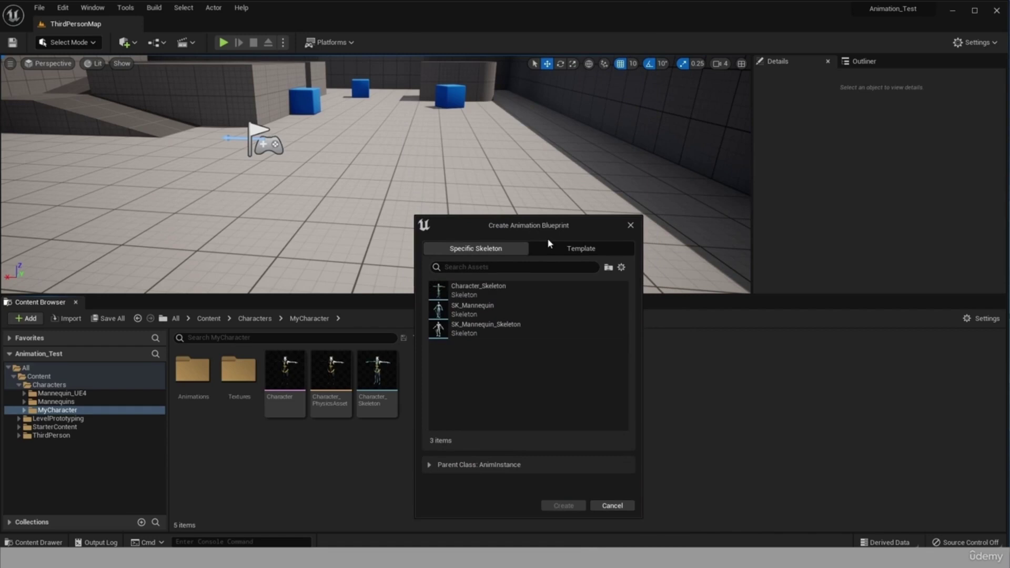
left_click(541, 295)
left_click(563, 505)
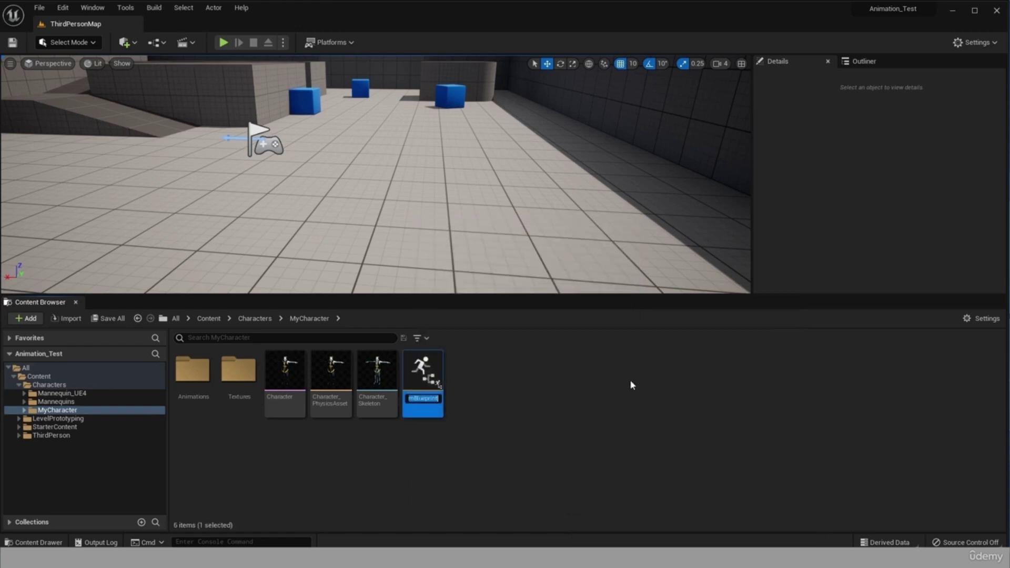
type("A")
type("BP")
type("_")
type("Character")
key("Return")
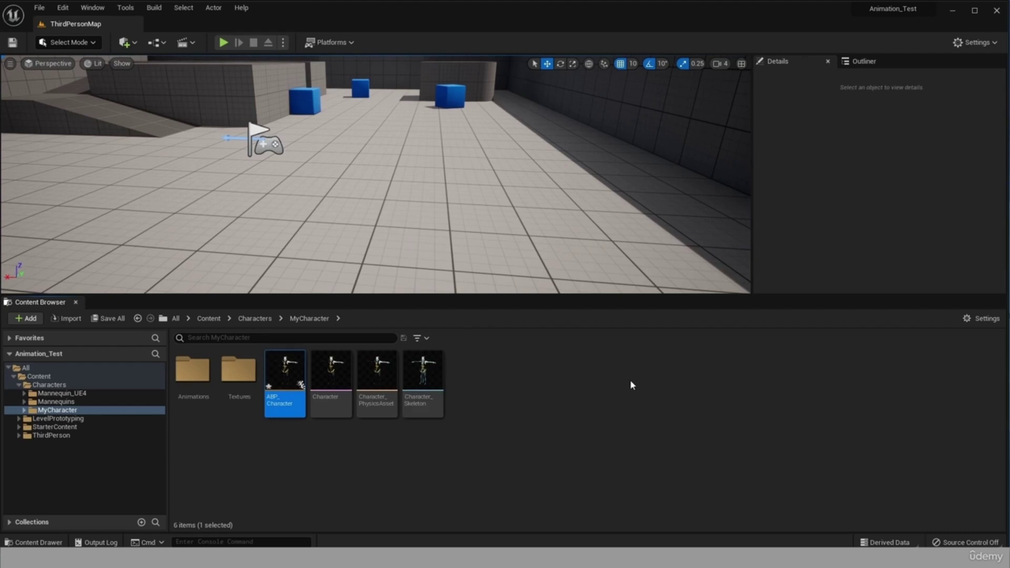
Step: Open the ABP_Character Animation Blueprint and dock its editor beside the ThirdPersonMap tab
double_click(294, 374)
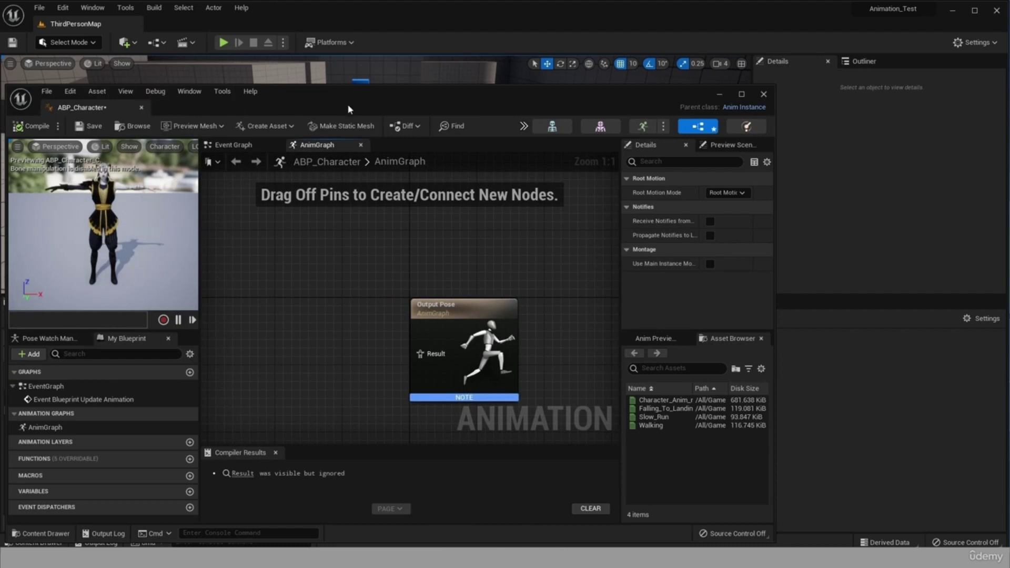
left_click_drag(347, 103, 504, 111)
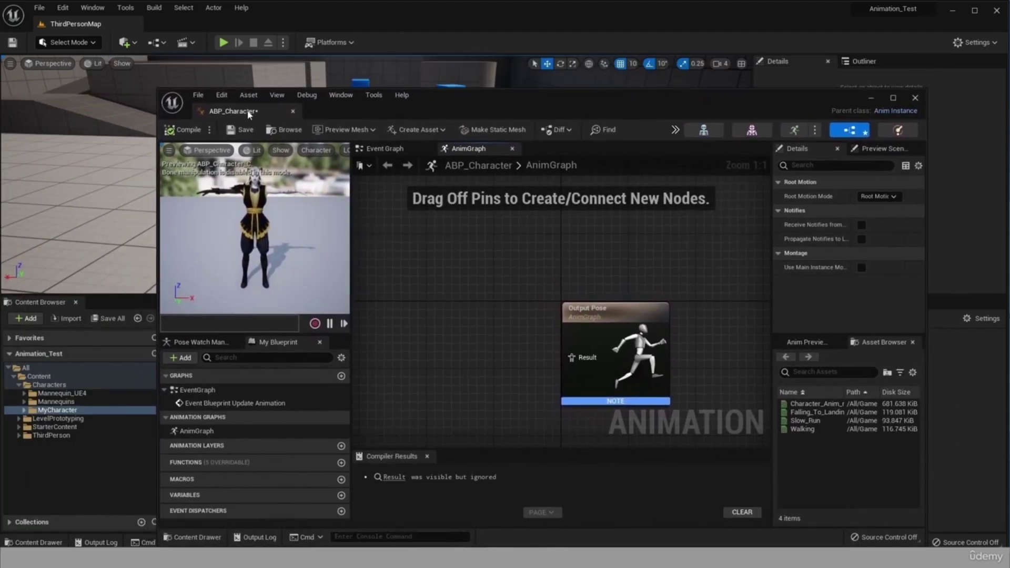
left_click_drag(245, 112, 197, 27)
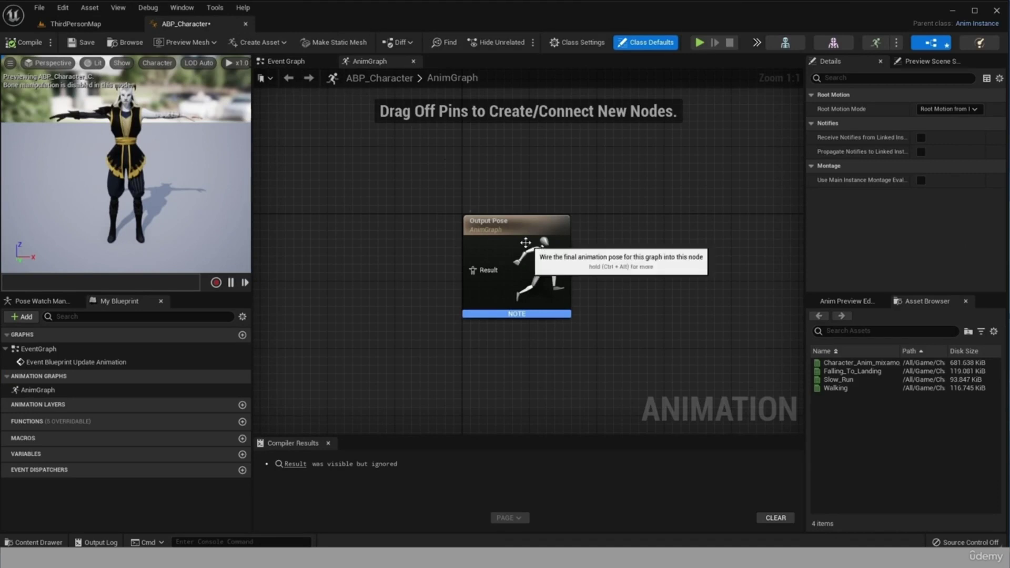
Step: Look over the Event Graph and the AnimGraph with its Output Pose node in ABP_Character
left_click(295, 65)
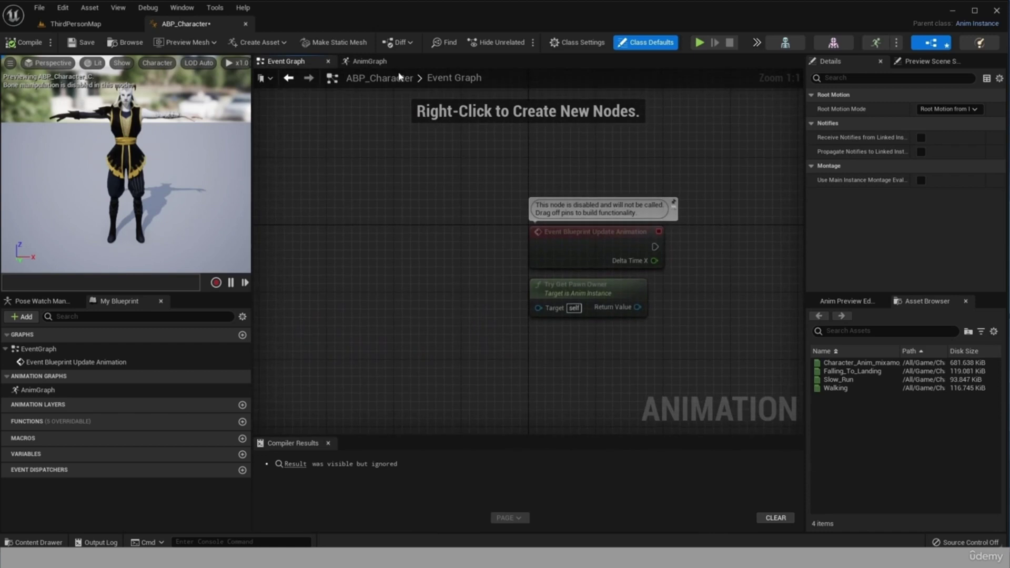
left_click(383, 62)
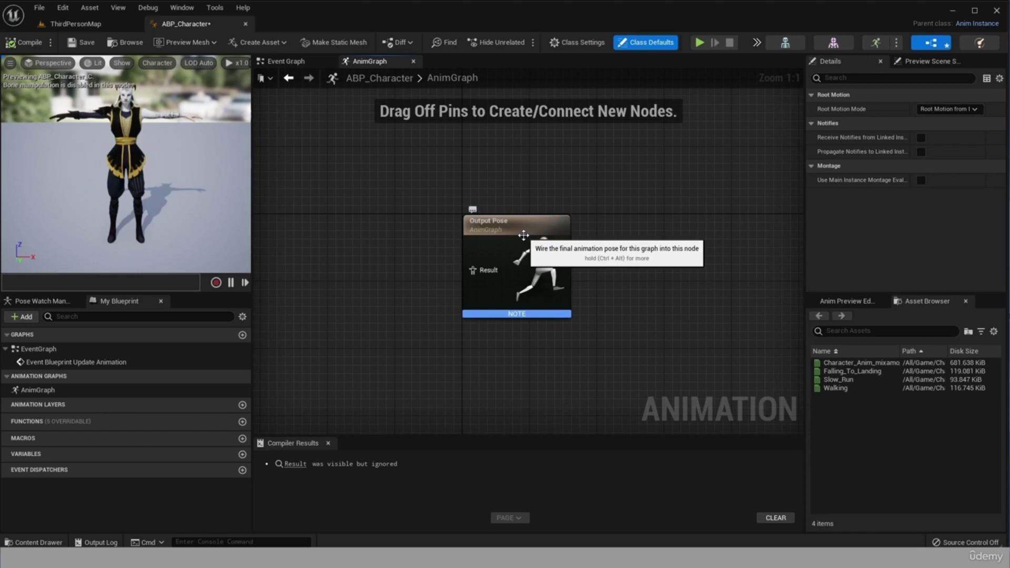
left_click_drag(522, 235, 582, 210)
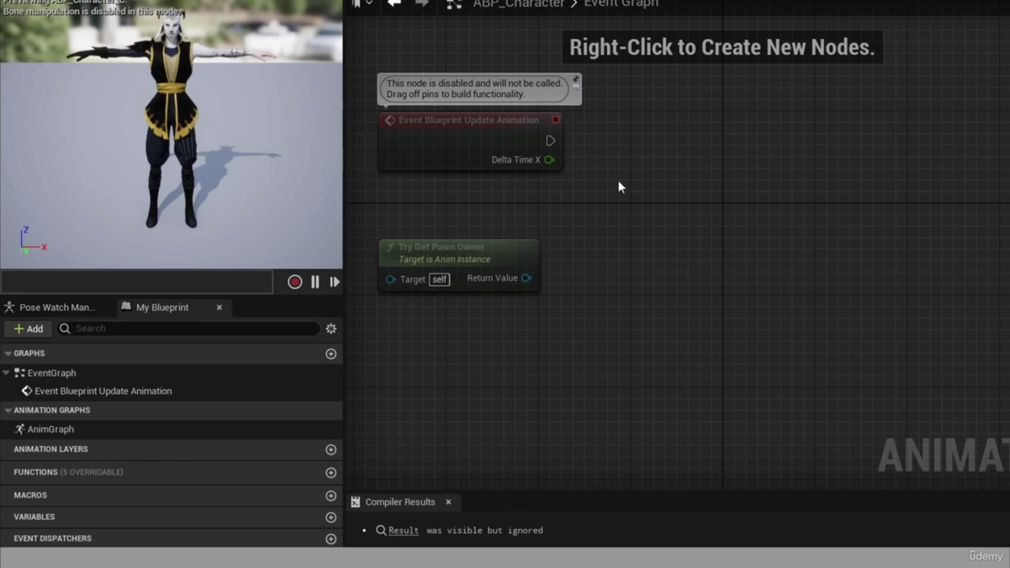
Step: Add an Is Valid node after Event Blueprint Update Animation and connect Try Get Pawn Owner's Return Value to its Input Object
left_click_drag(550, 140, 630, 161)
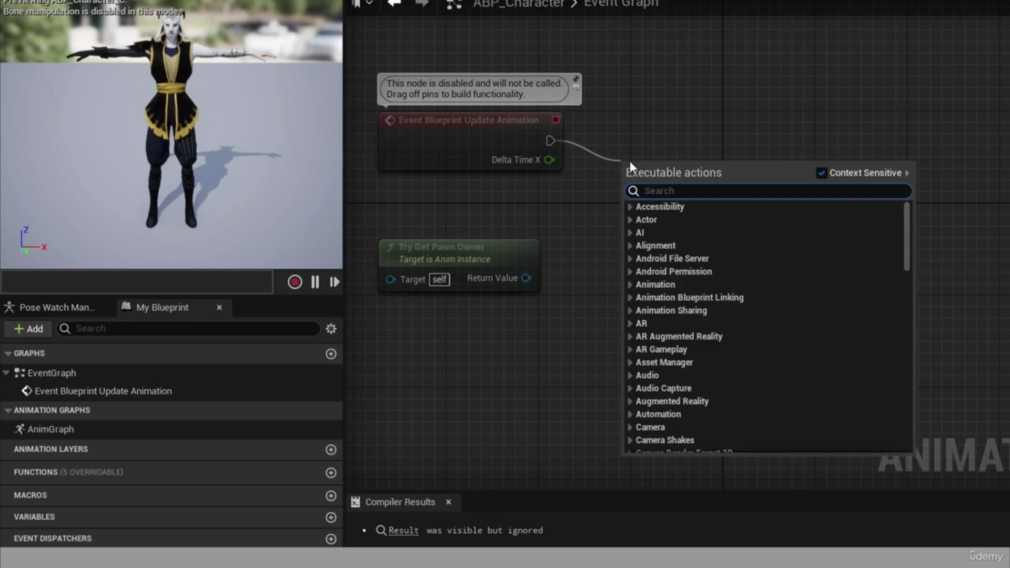
type("is")
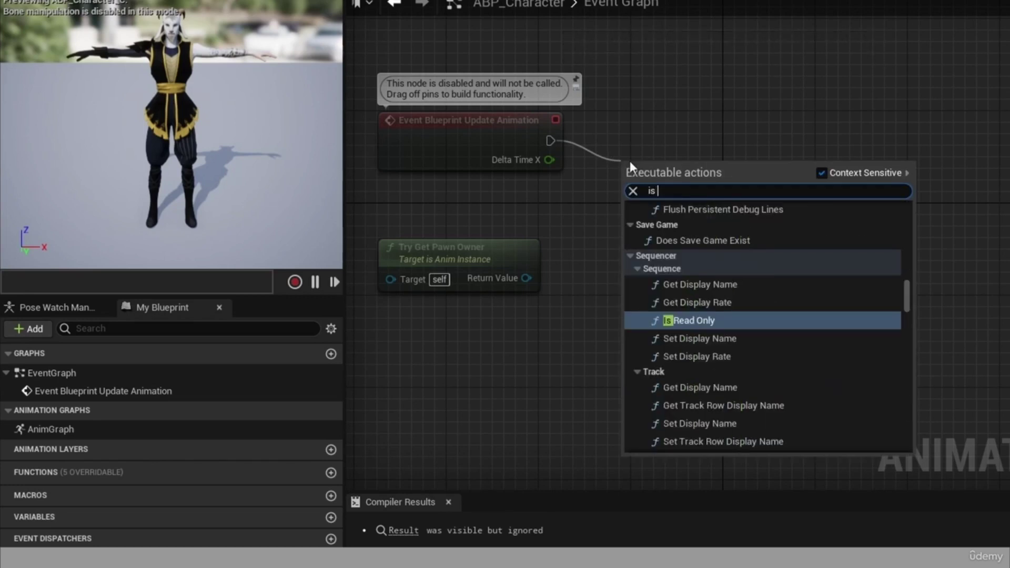
type(" valid")
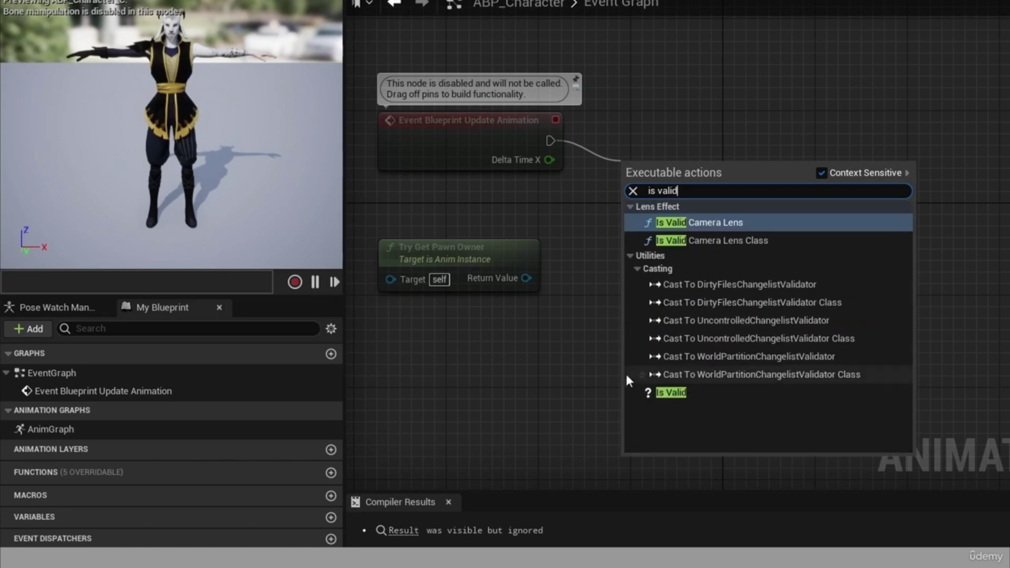
left_click(672, 393)
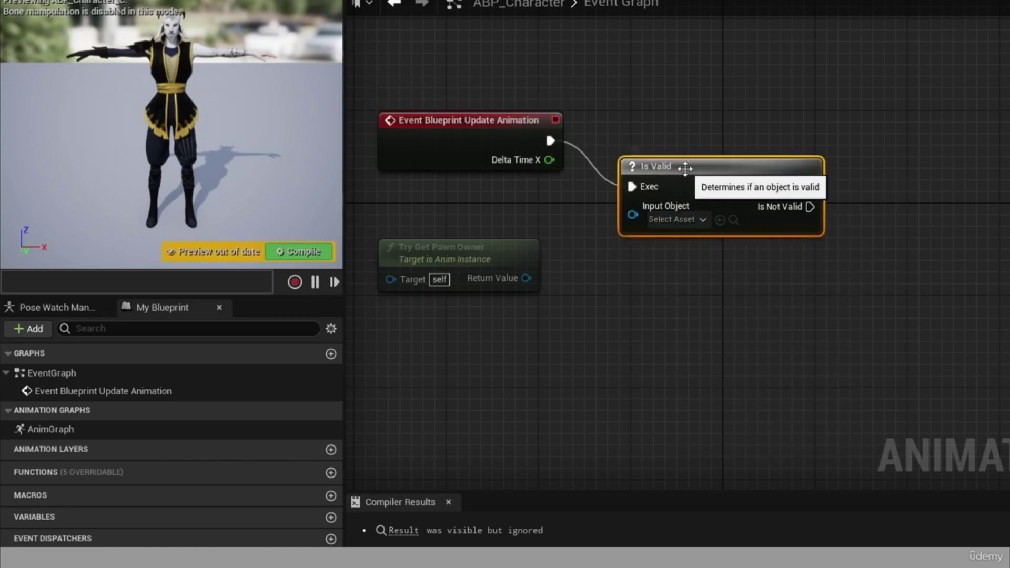
left_click_drag(684, 180, 706, 156)
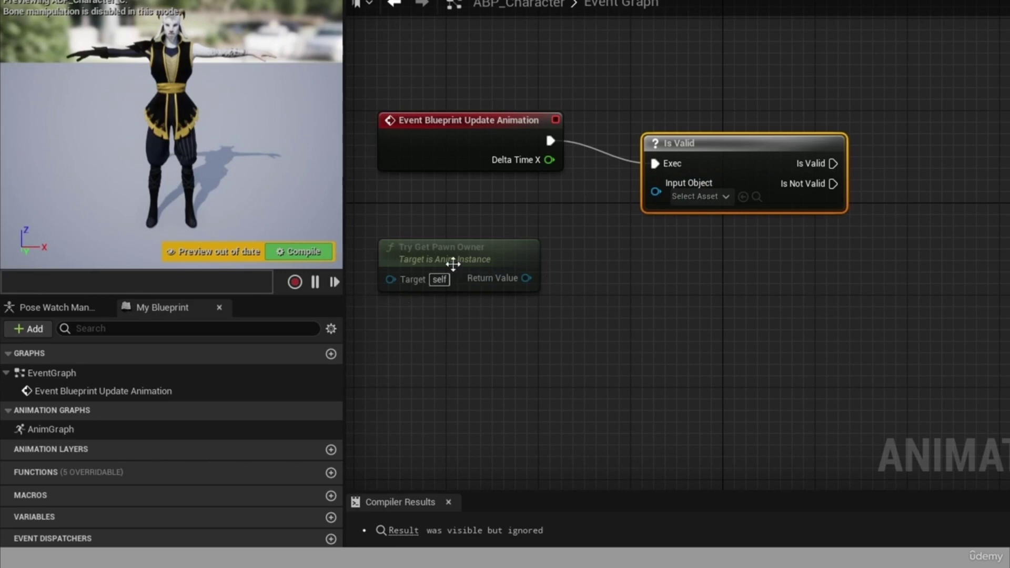
left_click(453, 264)
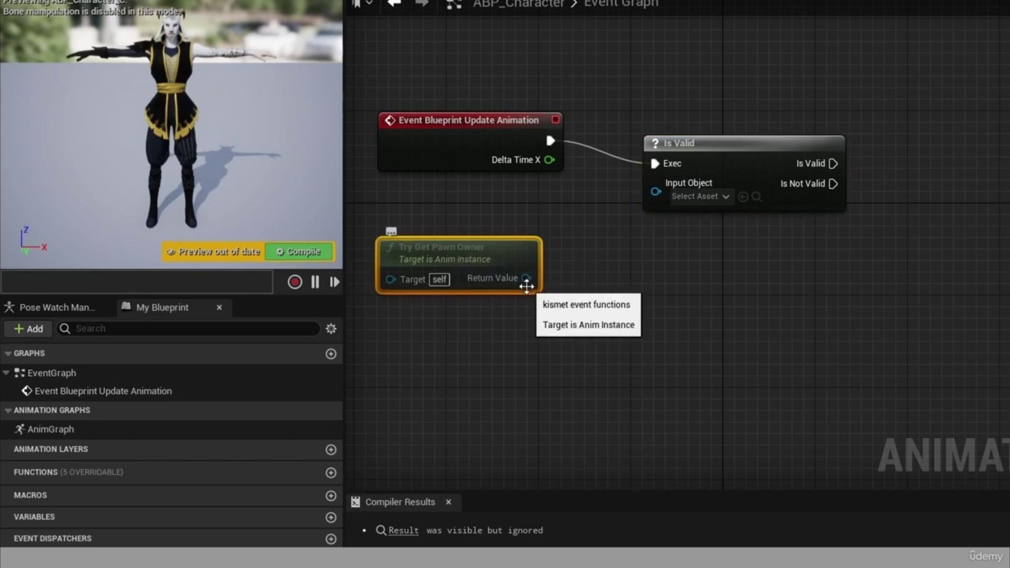
left_click_drag(526, 277, 656, 191)
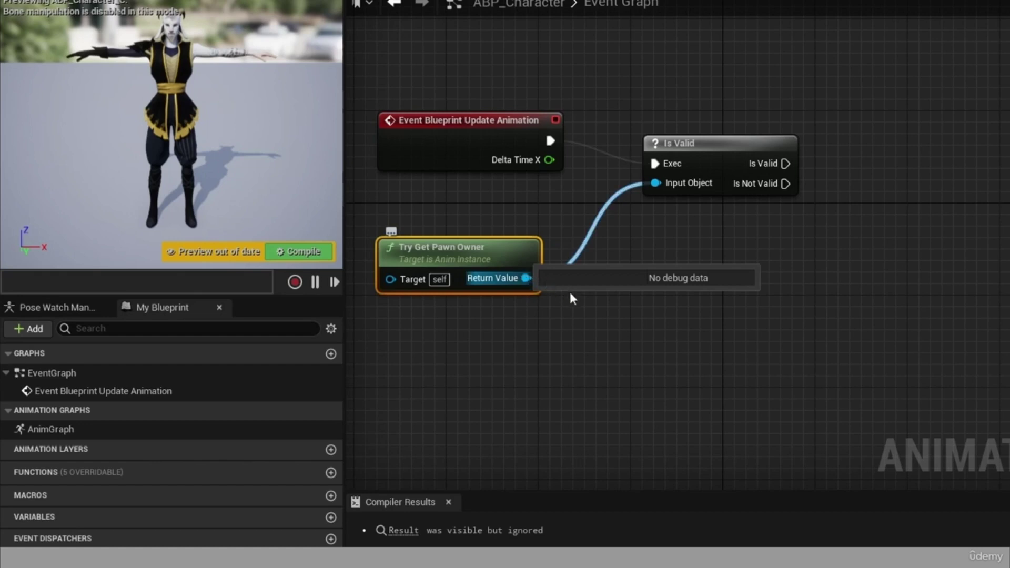
Step: Add a Get Movement Component node fed by Try Get Pawn Owner's Return Value
left_click_drag(526, 277, 675, 326)
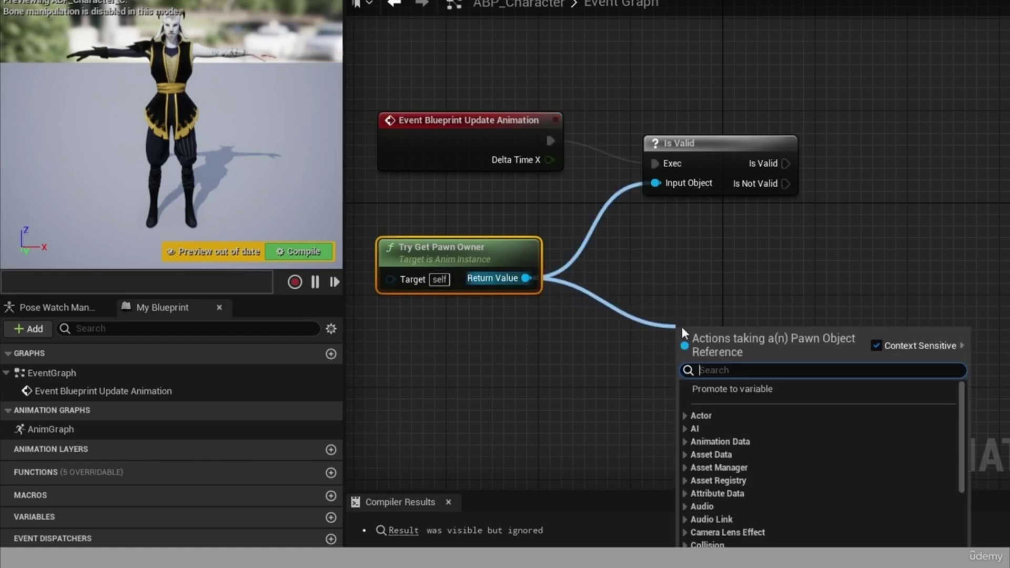
type("get mov")
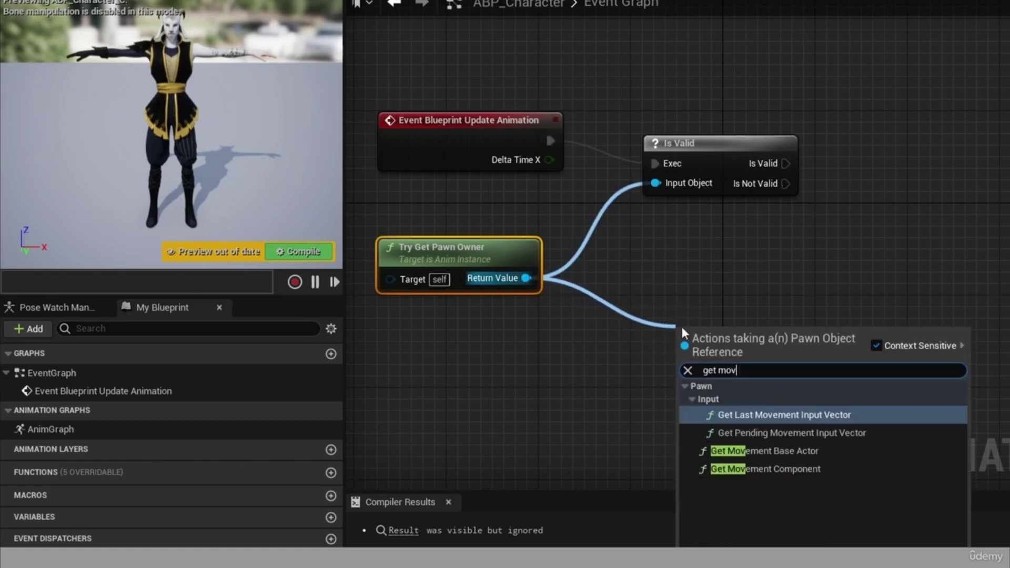
type("e")
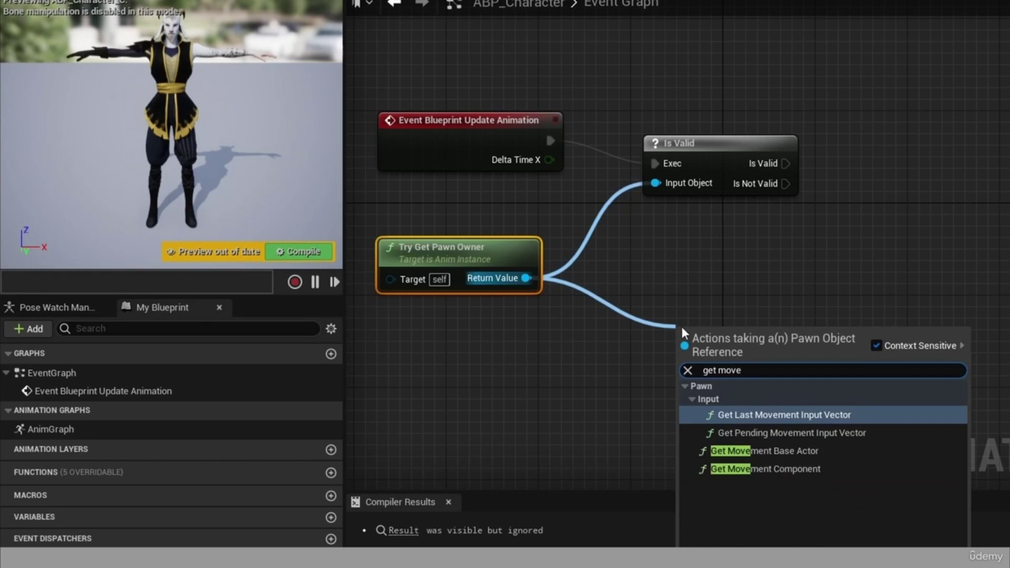
left_click(772, 468)
Step: Add an Is Falling node fed by Get Movement Component and arrange both nodes below Is Valid
left_click_drag(814, 381, 872, 278)
type("is")
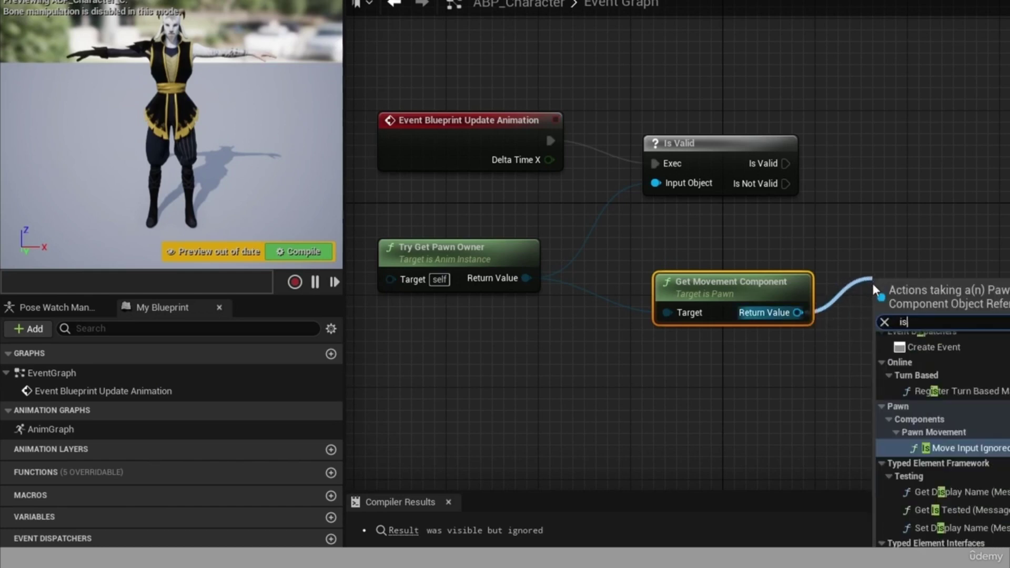
type(" f")
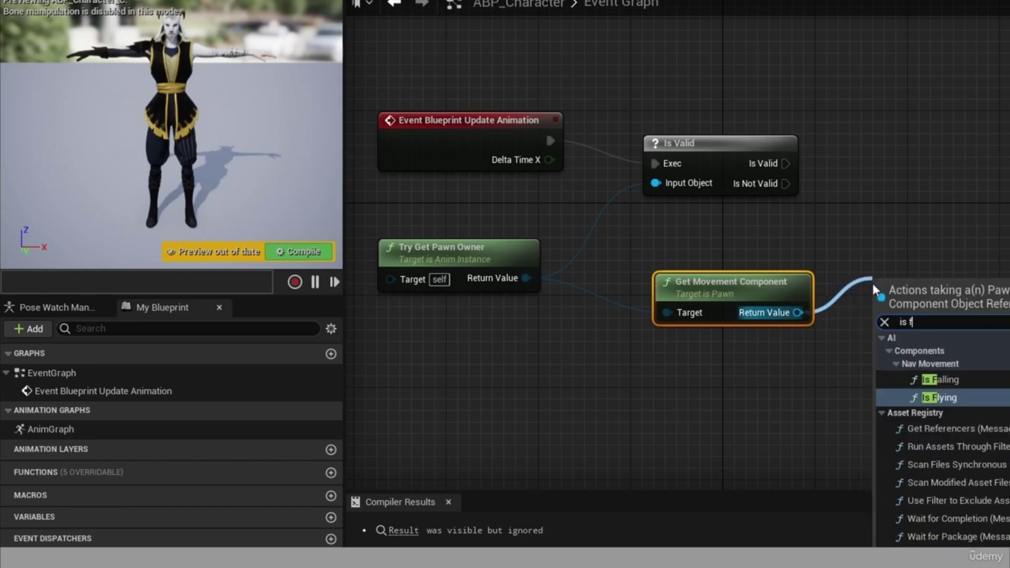
type("a")
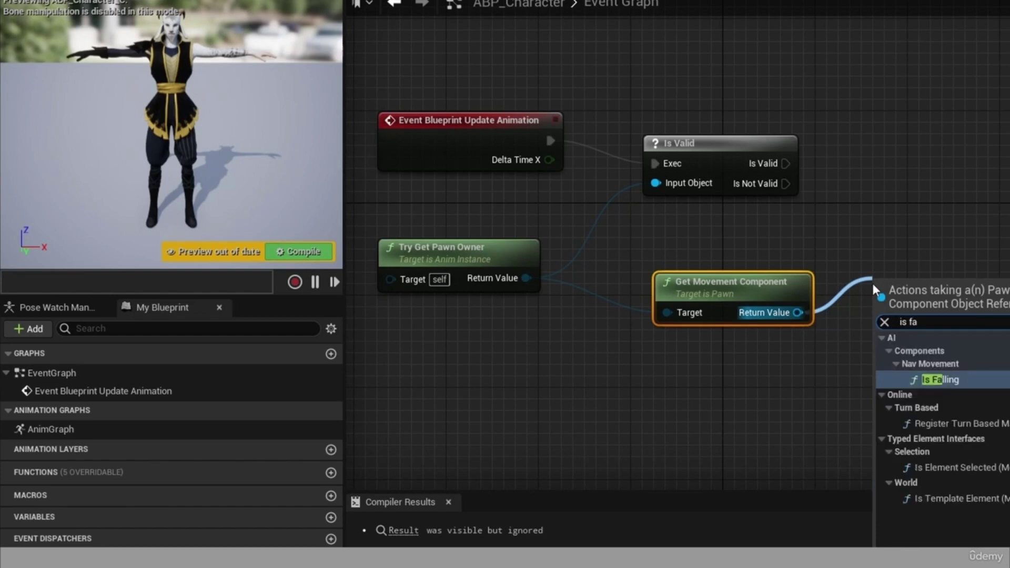
left_click(971, 378)
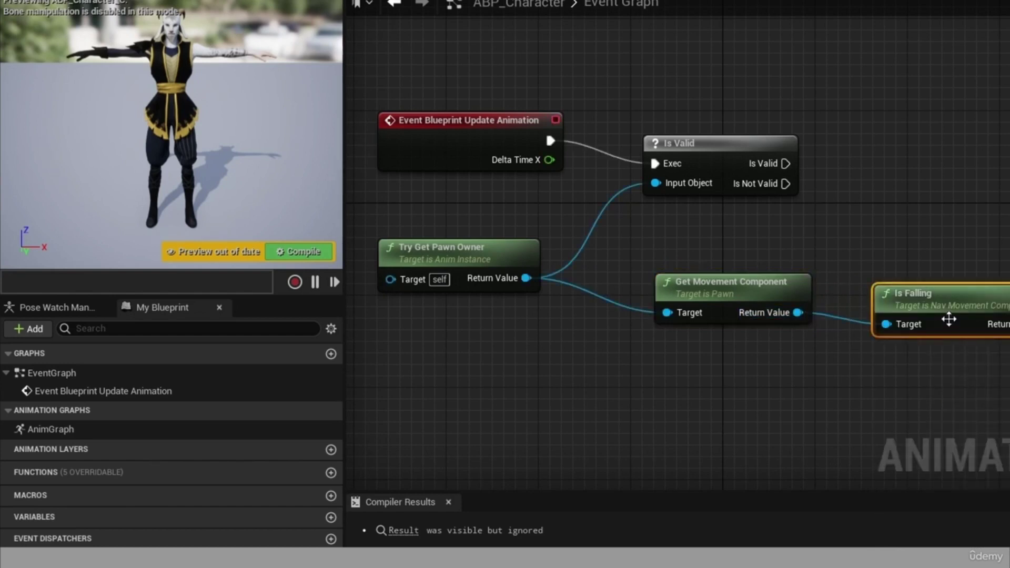
left_click_drag(949, 319, 916, 297)
left_click_drag(692, 287, 620, 308)
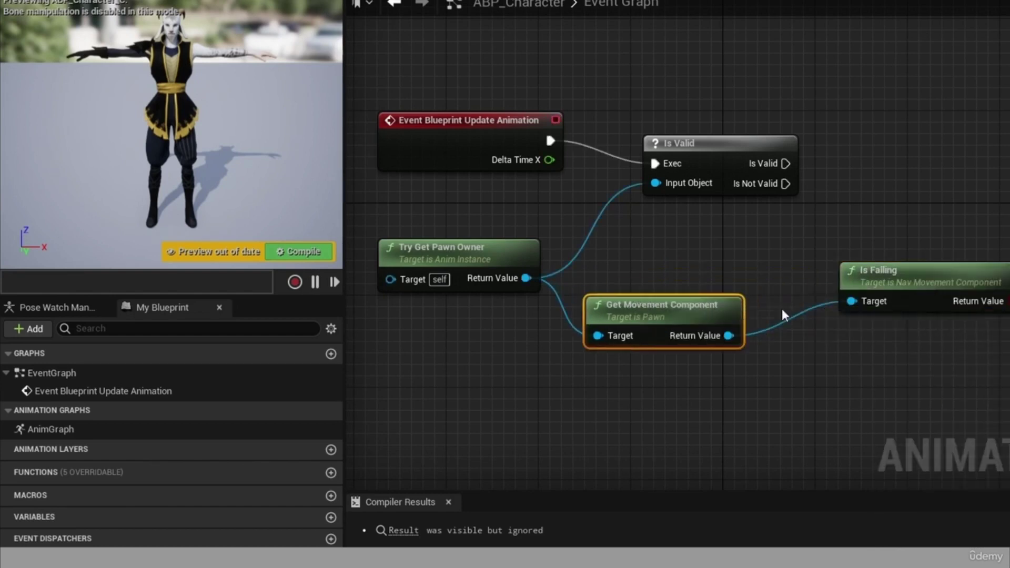
left_click_drag(893, 279, 844, 266)
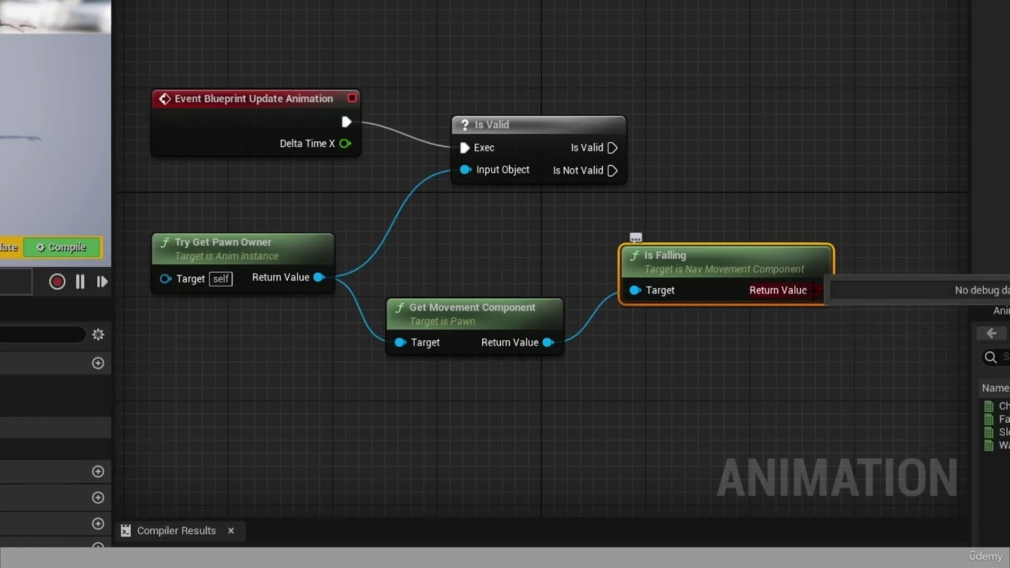
Step: Promote Is Falling's Return Value to a variable and place its SET node above and beyond Is Falling
left_click(815, 291)
right_click(817, 291)
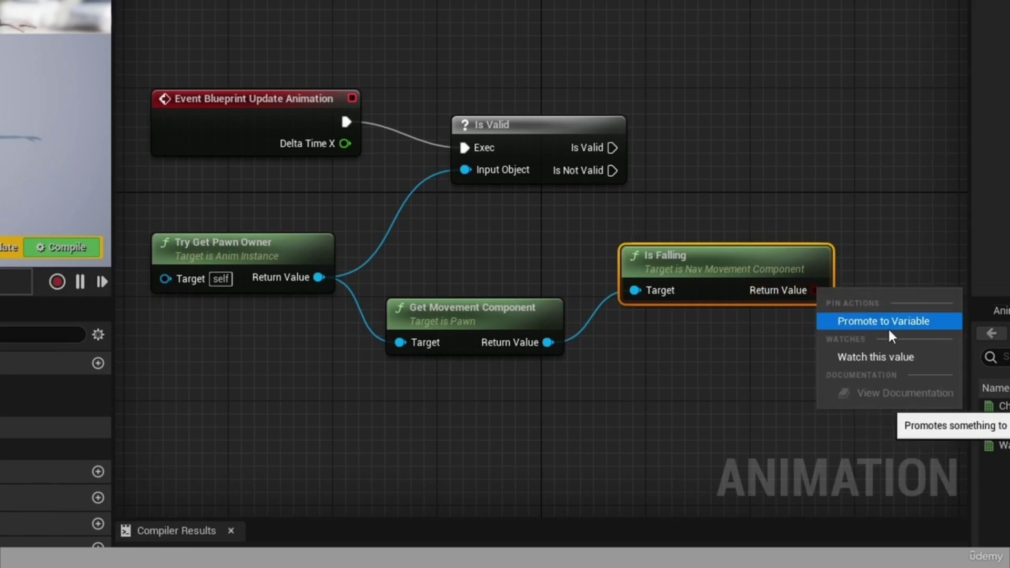
left_click(919, 321)
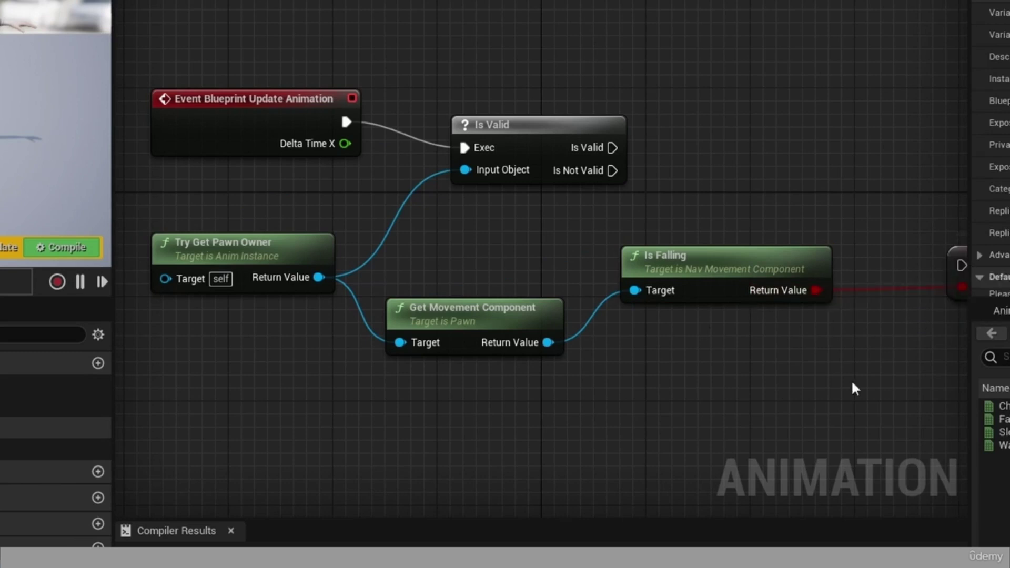
scroll(779, 362, "down", 5)
scroll(921, 320, "up", 5)
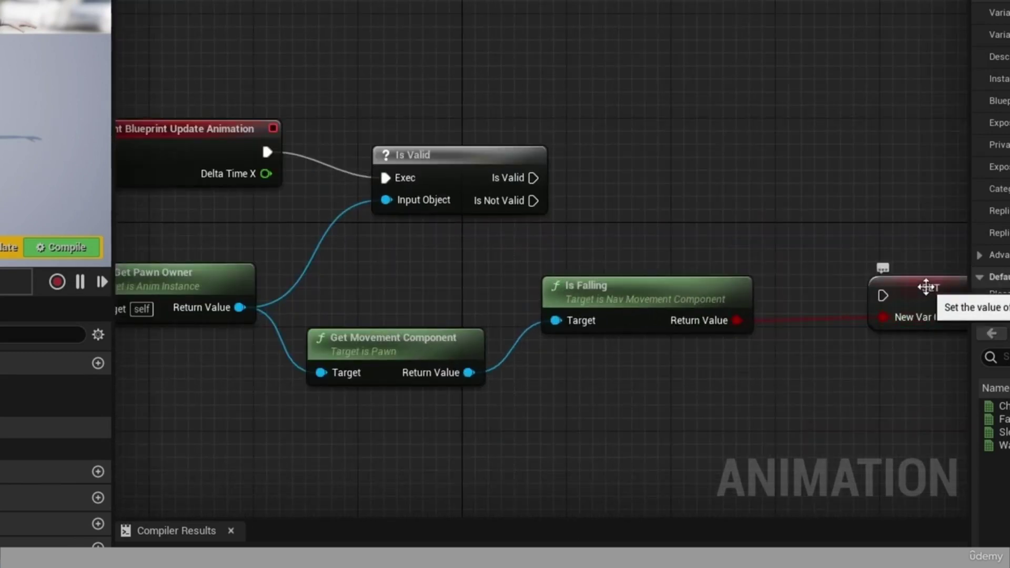
left_click_drag(924, 288, 820, 199)
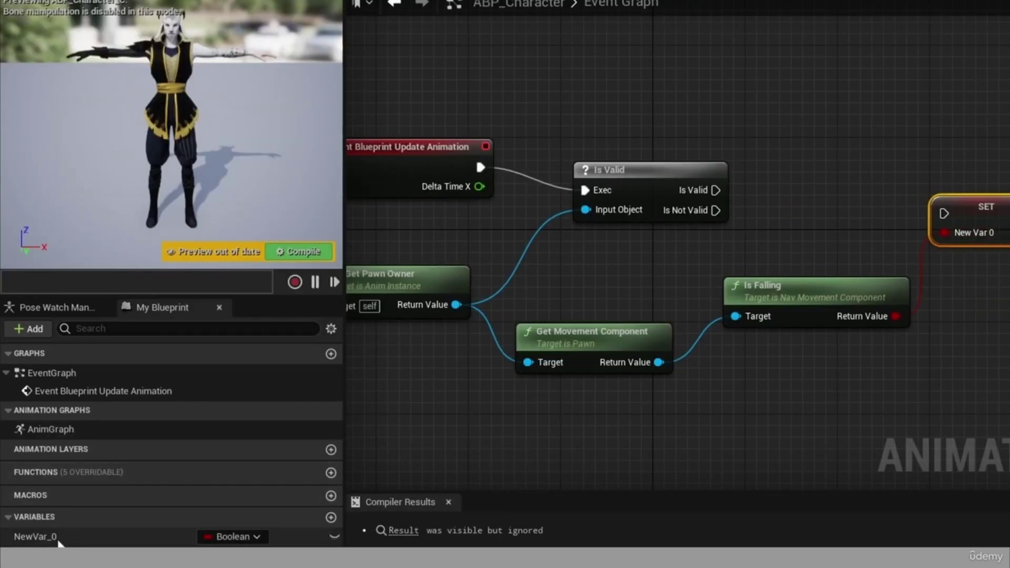
Step: Rename the new Boolean variable to inair? and connect the Is Valid execution output to its SET node
left_click(42, 537)
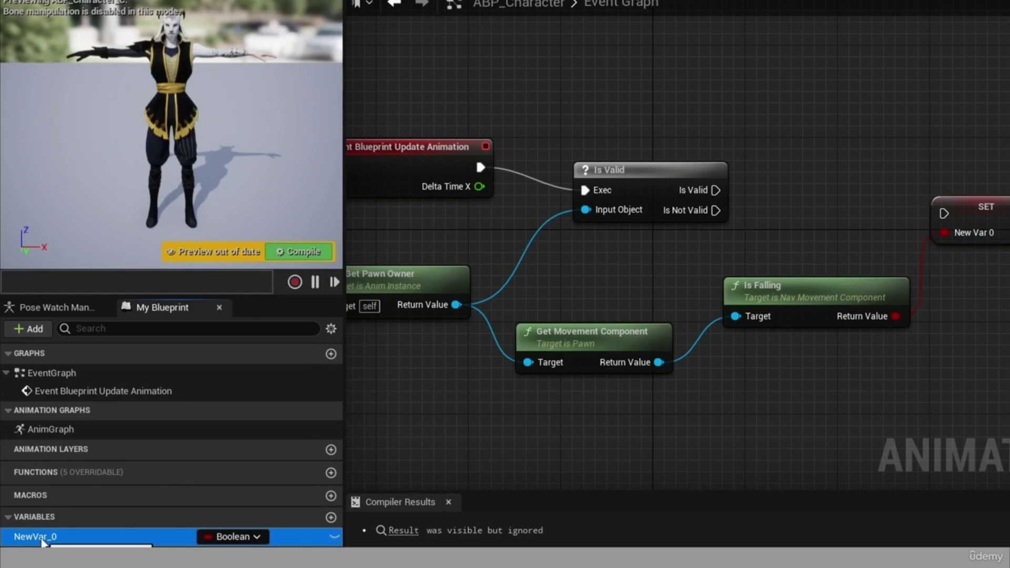
right_click(41, 542)
left_click(94, 437)
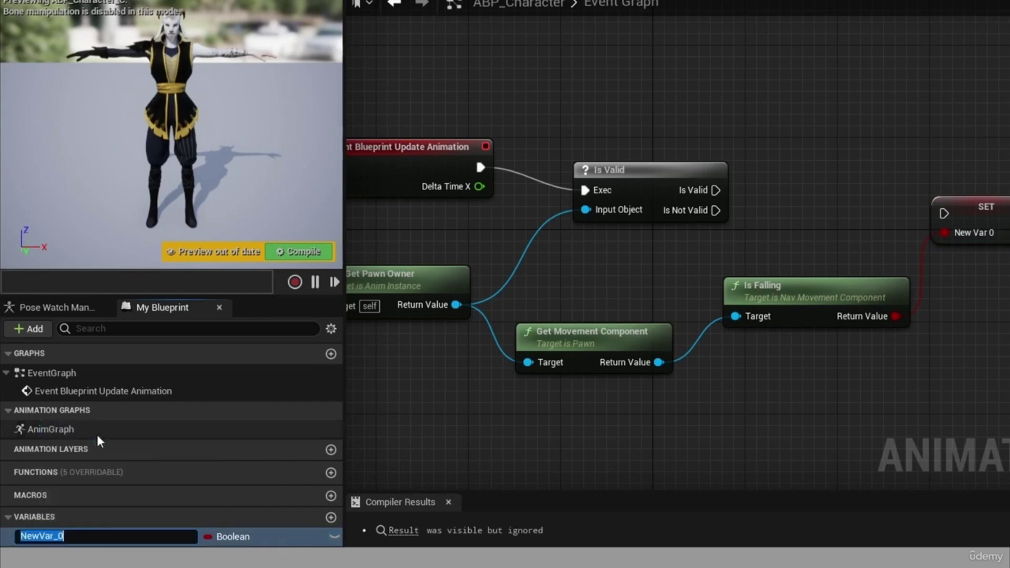
type("in")
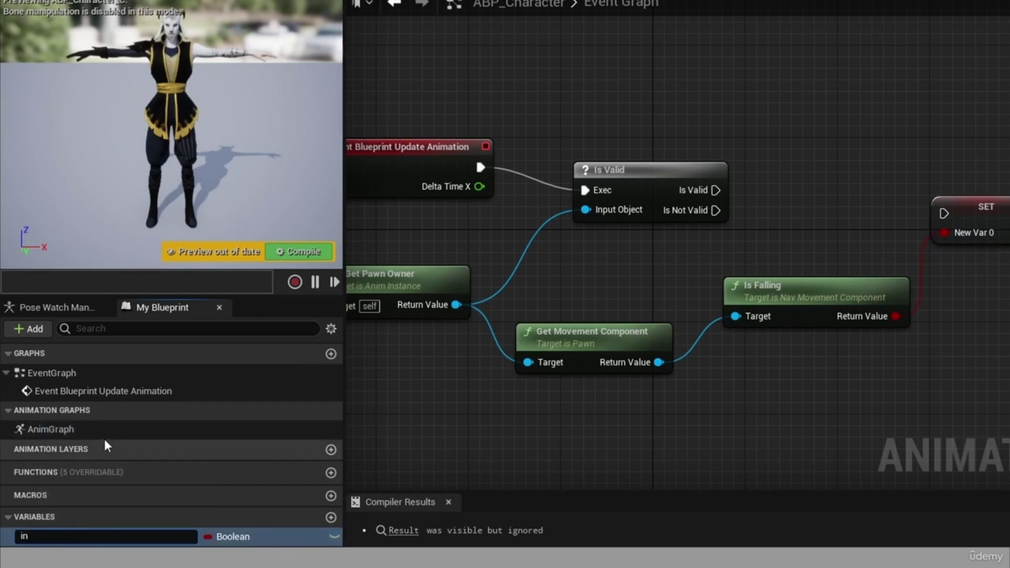
type("air?")
key("Return")
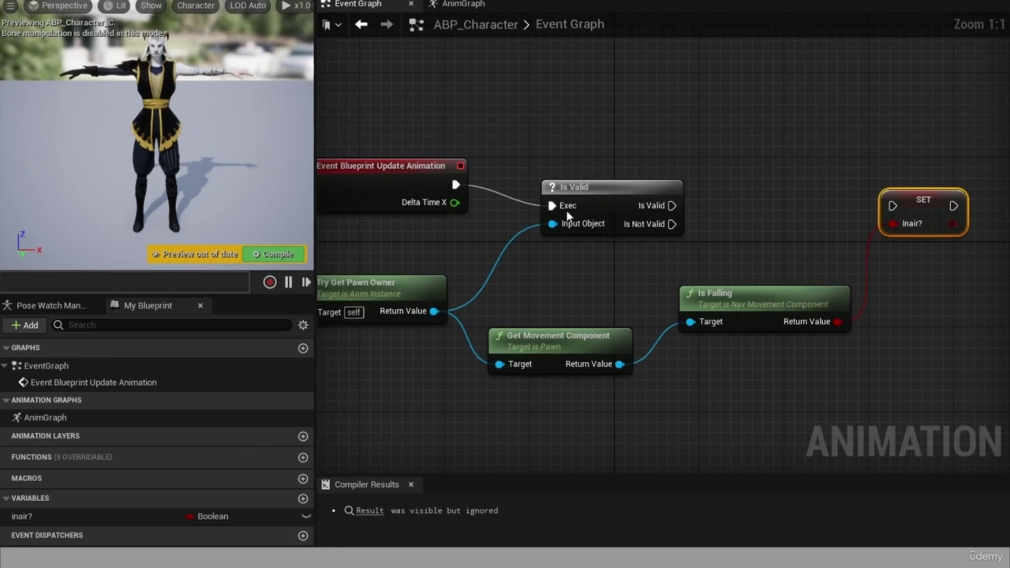
left_click_drag(672, 206, 892, 206)
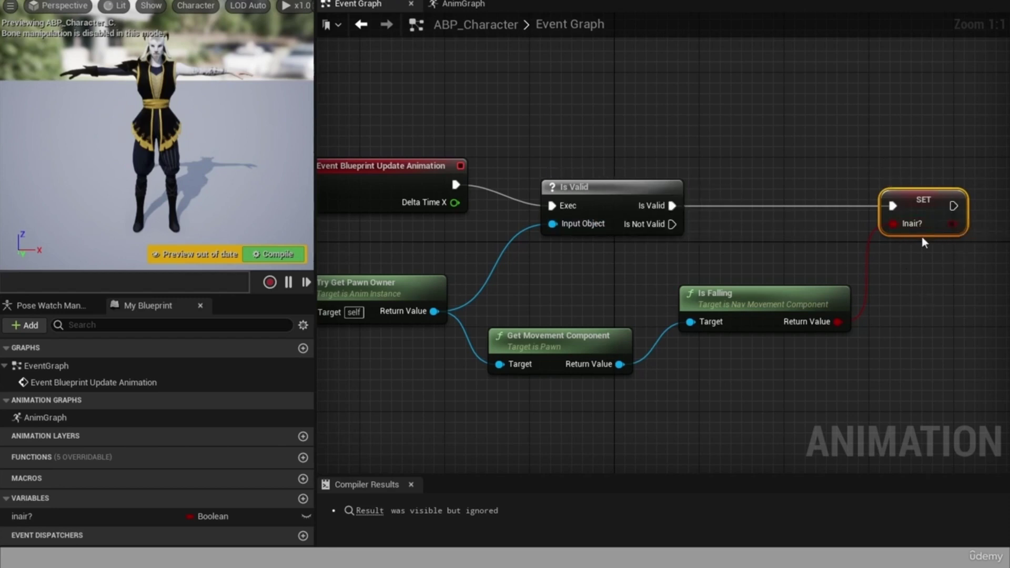
Step: Clear the compiler messages and close Compiler Results to enlarge the Event Graph
scroll(438, 389, "down", 1)
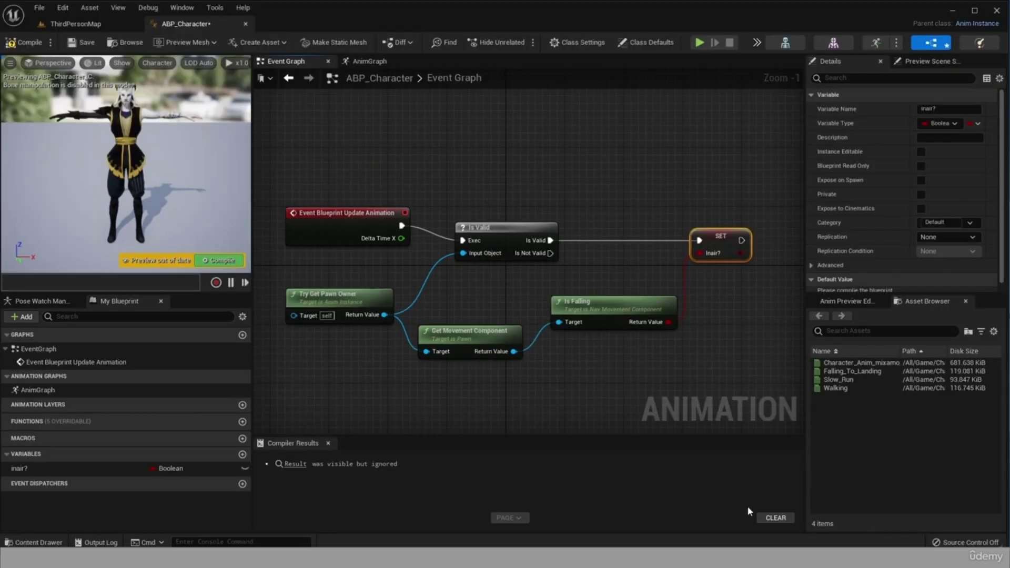
left_click(769, 518)
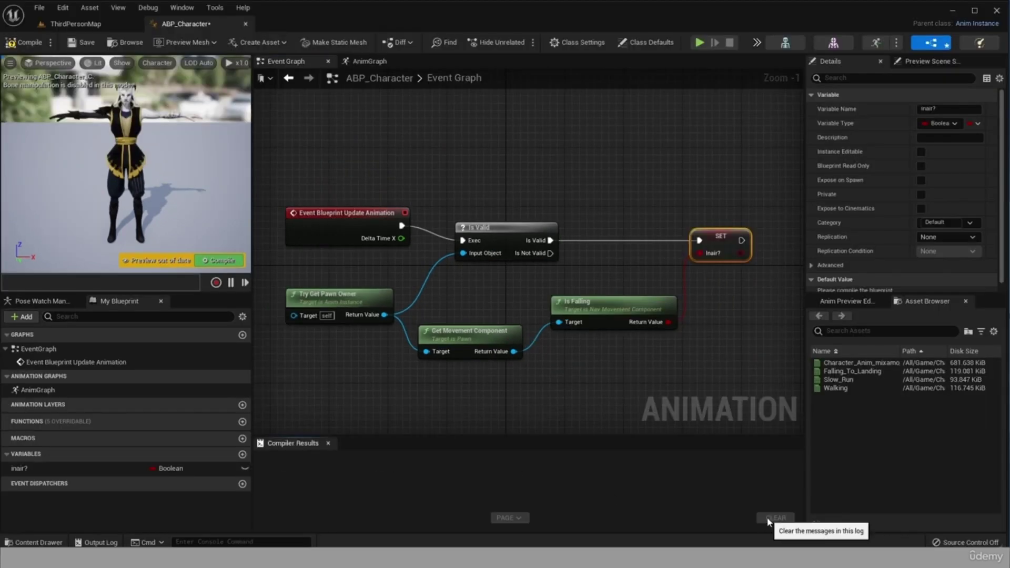
left_click(328, 444)
left_click_drag(306, 422, 752, 435)
left_click_drag(753, 436, 783, 428)
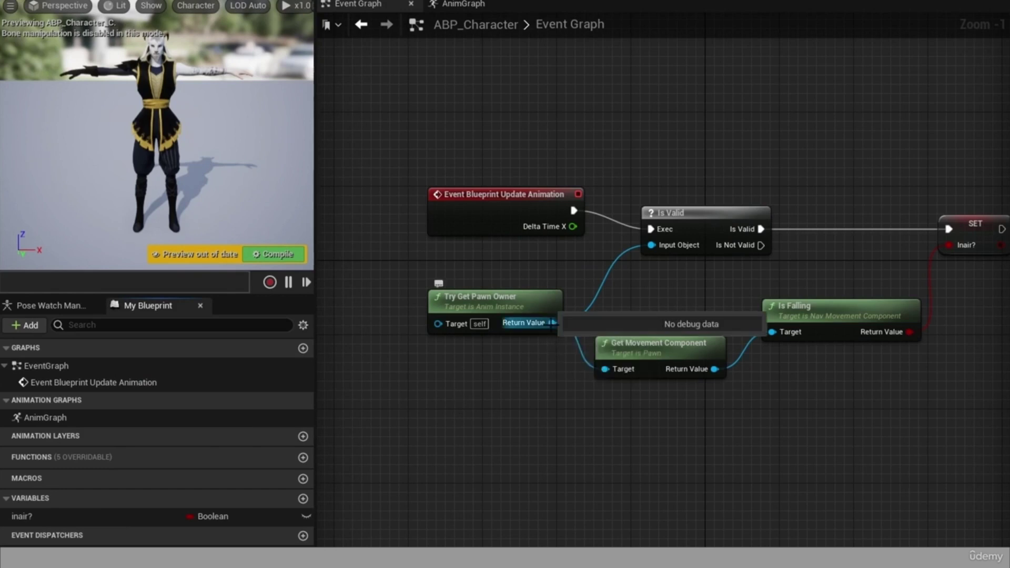
Step: Add a Get Velocity node fed by Try Get Pawn Owner's Return Value and place it below Get Movement Component
left_click_drag(552, 322, 598, 466)
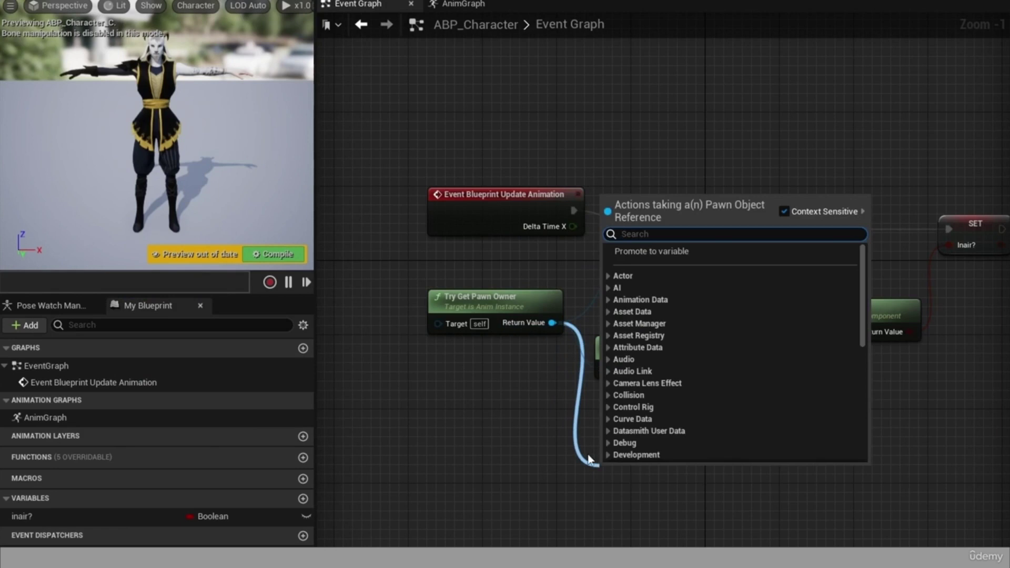
type("velo")
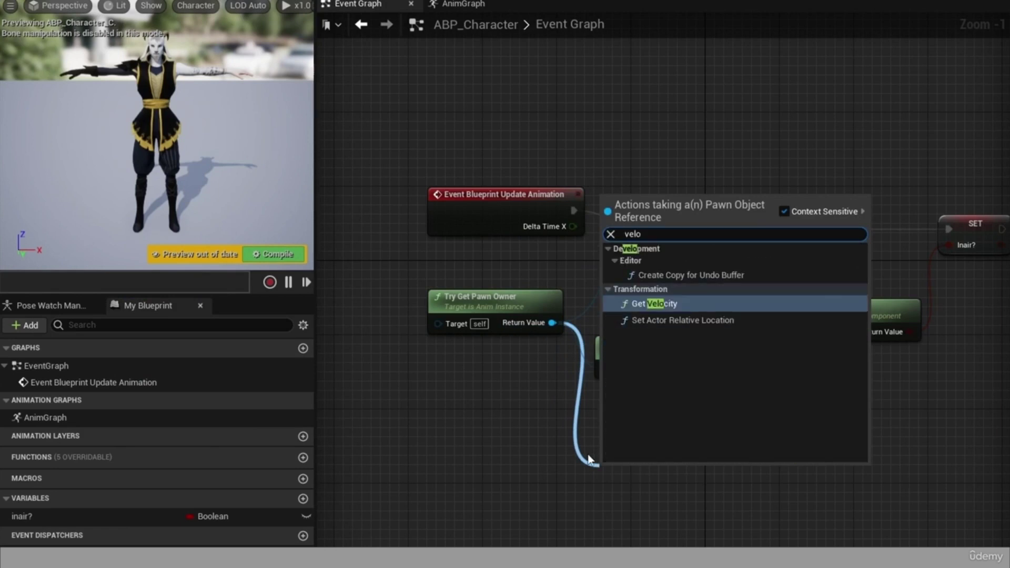
left_click(685, 303)
left_click_drag(657, 467, 675, 413)
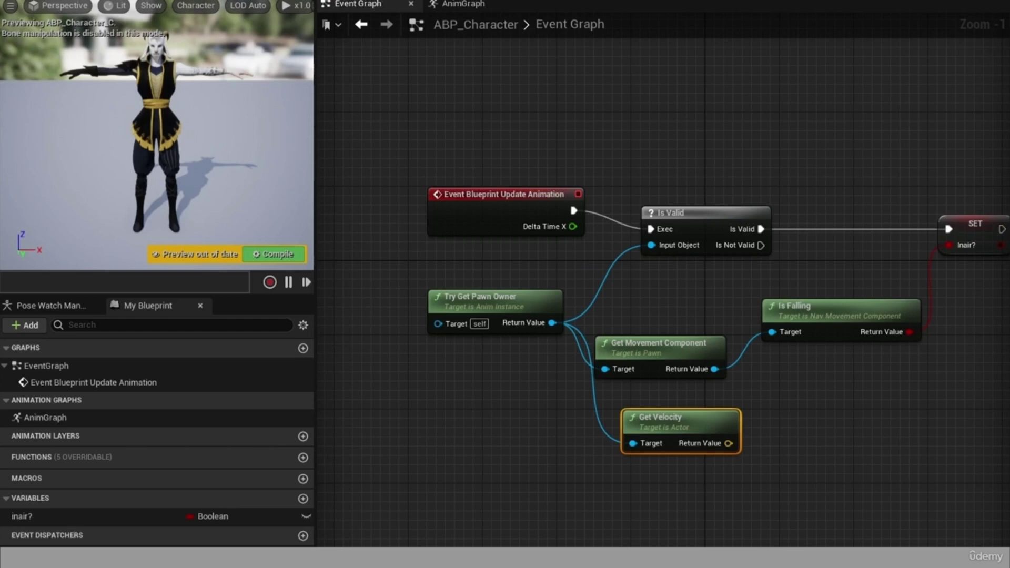
left_click_drag(707, 420, 692, 429)
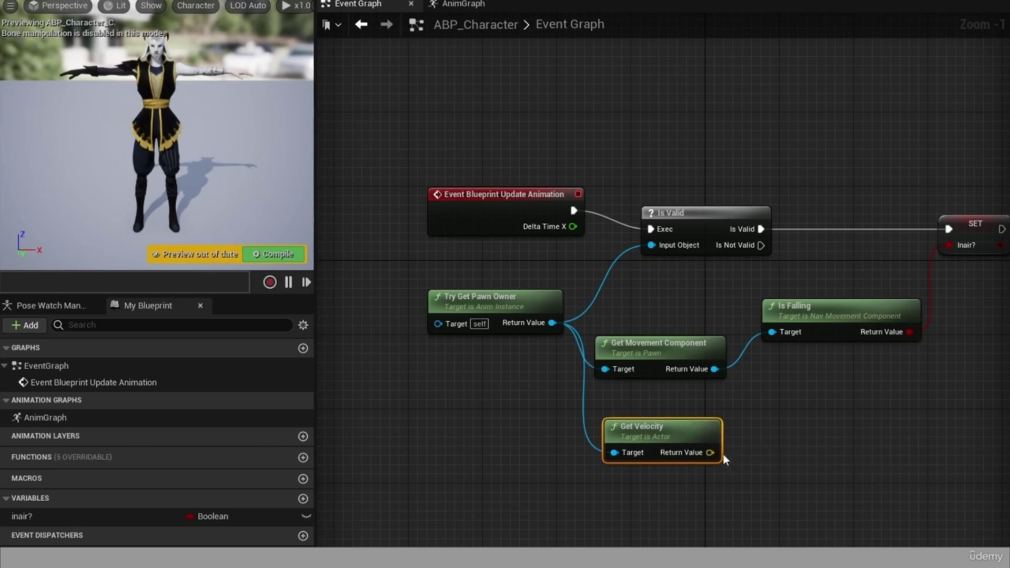
Step: Add a Vector Length node fed by Get Velocity's Return Value
left_click_drag(710, 452, 782, 434)
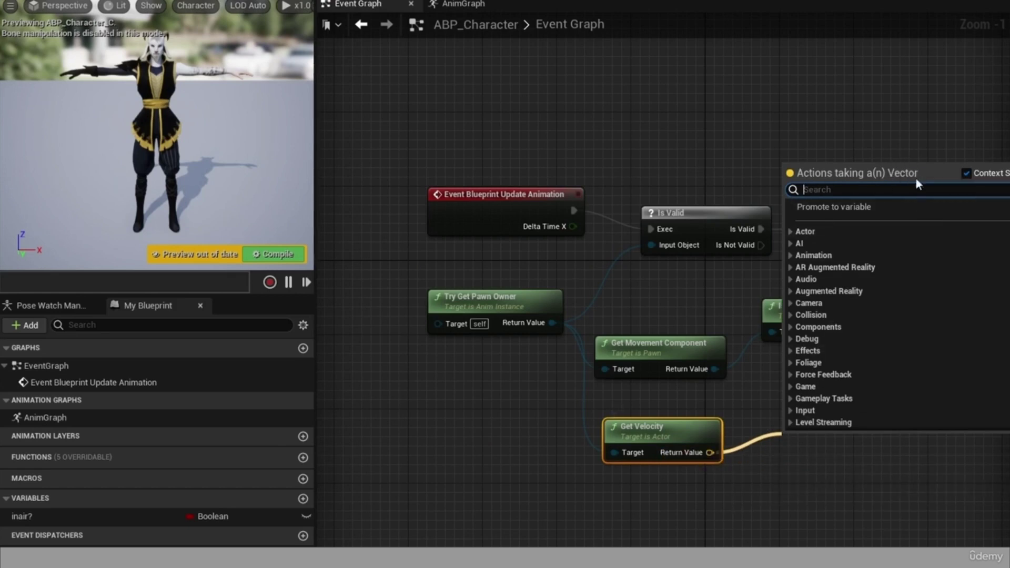
type("vecto")
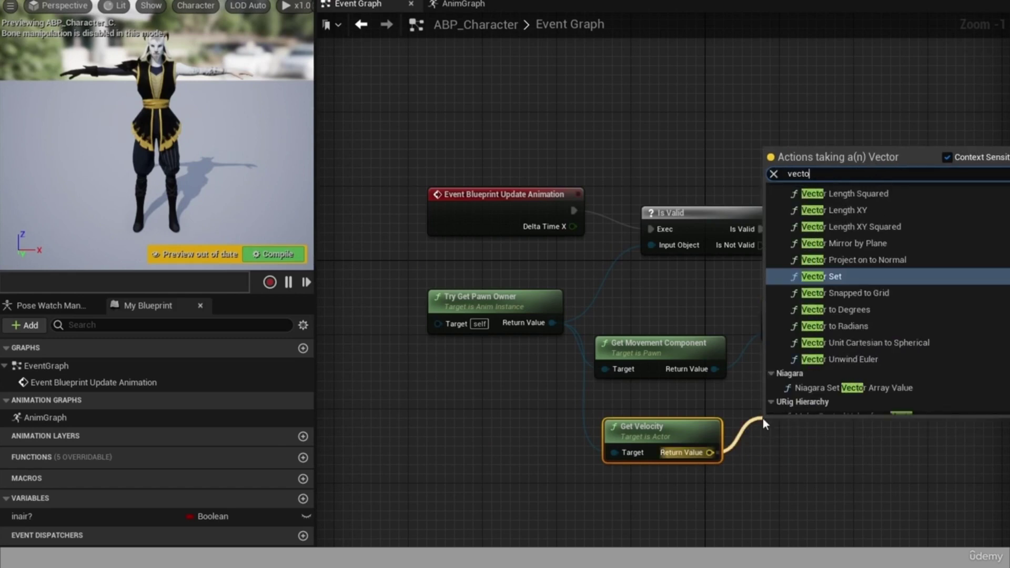
type("r")
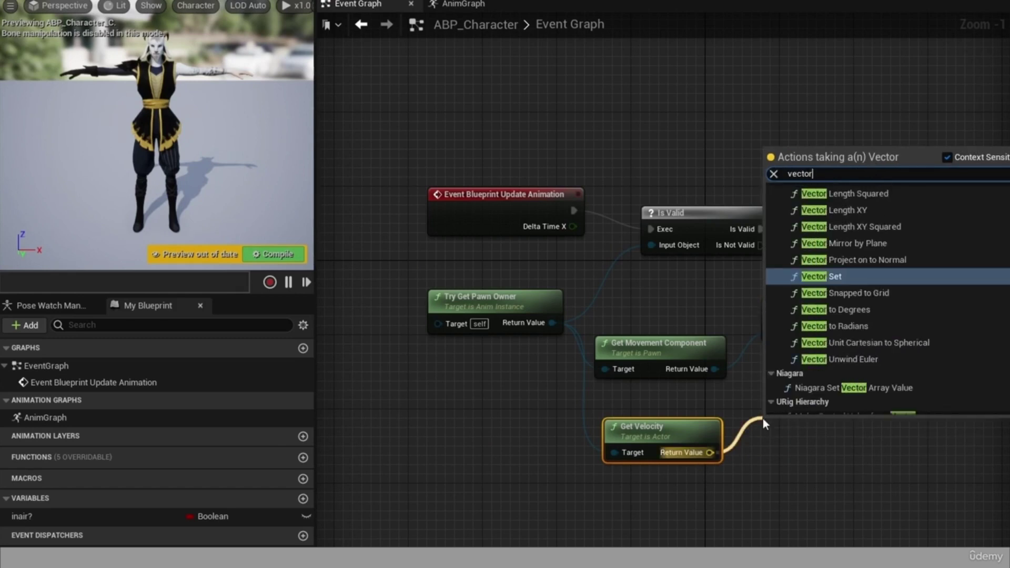
type(" le")
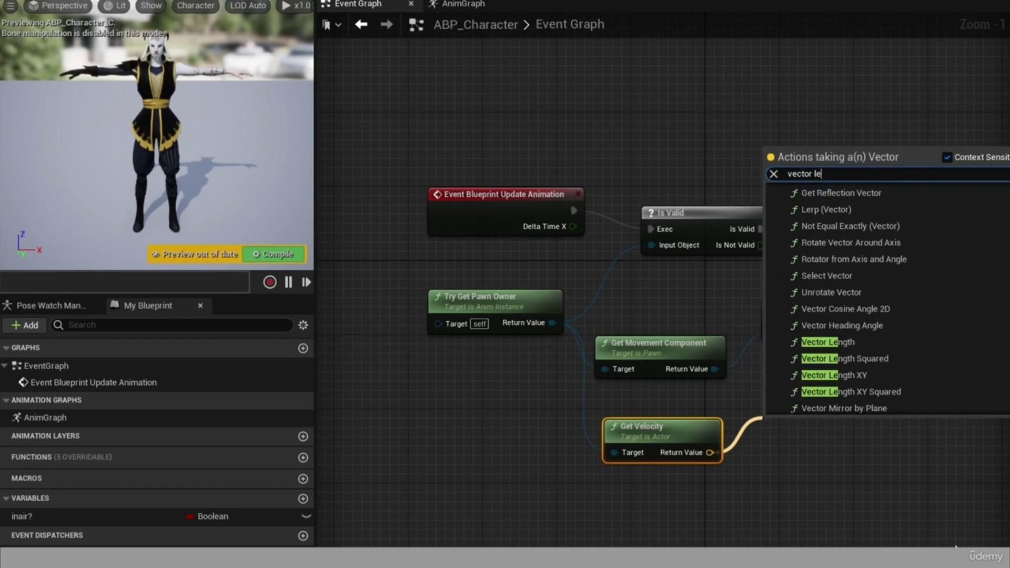
left_click(851, 341)
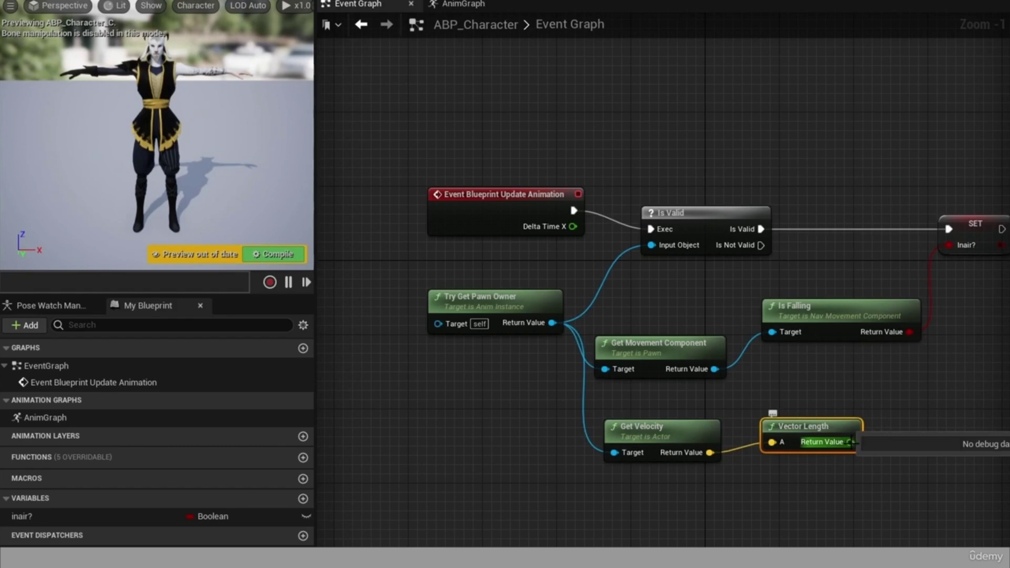
Step: Promote Vector Length's Return Value to a variable and place its SET node closer to Vector Length, below the Inair? SET node
right_click(850, 442)
left_click(869, 468)
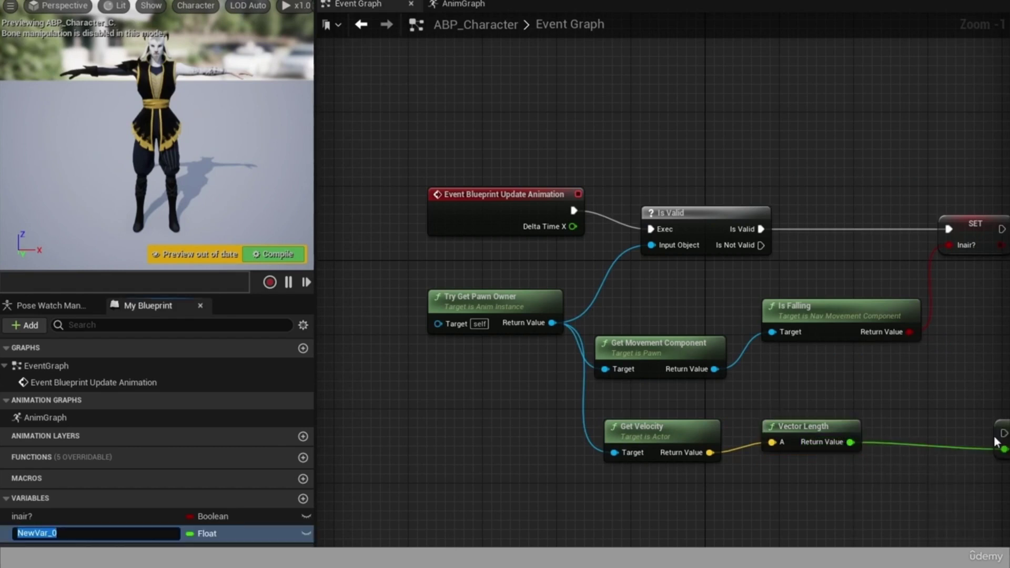
left_click_drag(995, 442, 908, 419)
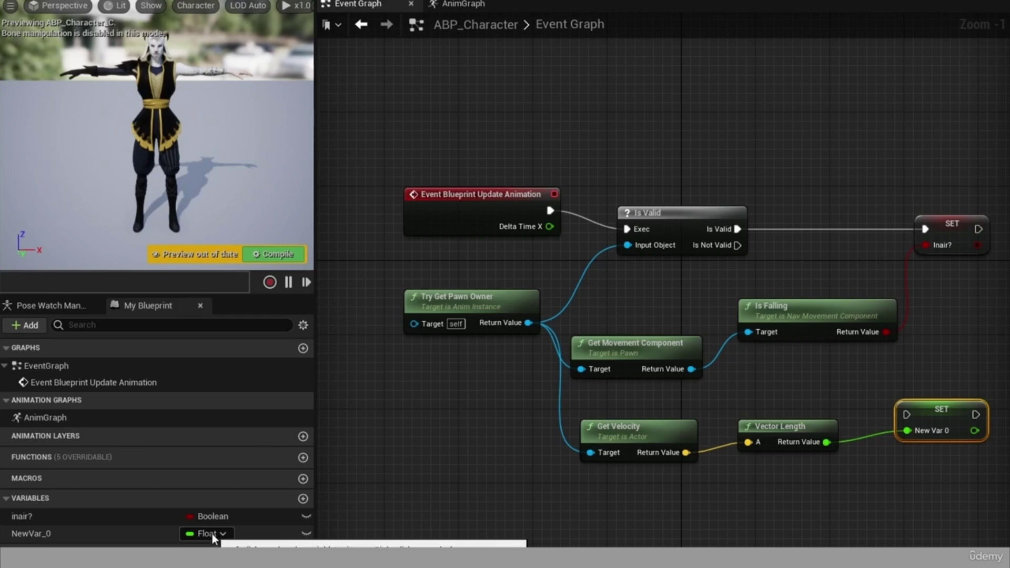
Step: Rename the new Float variable to speed and connect the Inair? SET node's execution output to the Speed SET node
left_click(34, 535)
right_click(33, 535)
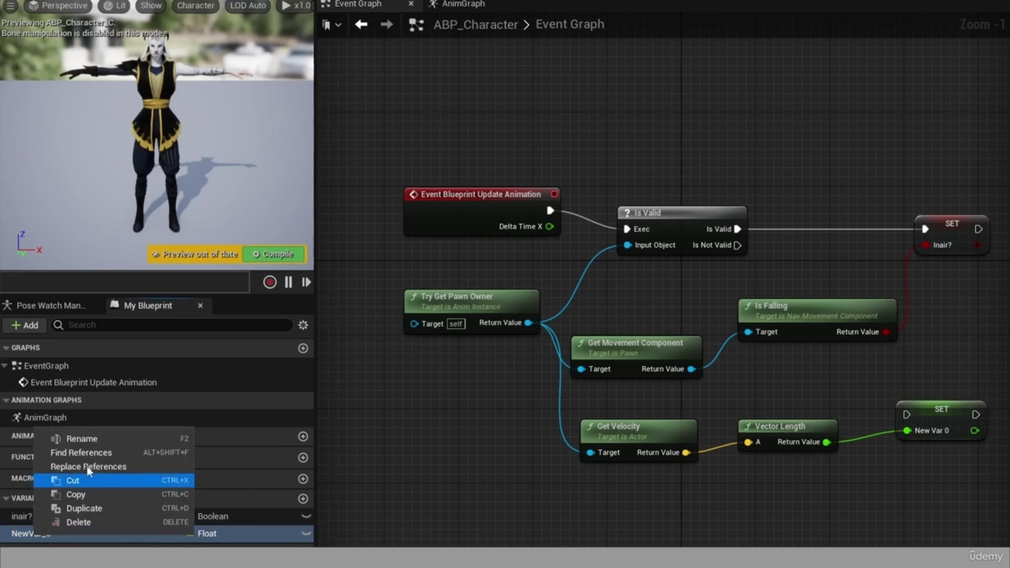
left_click(103, 437)
type("speed")
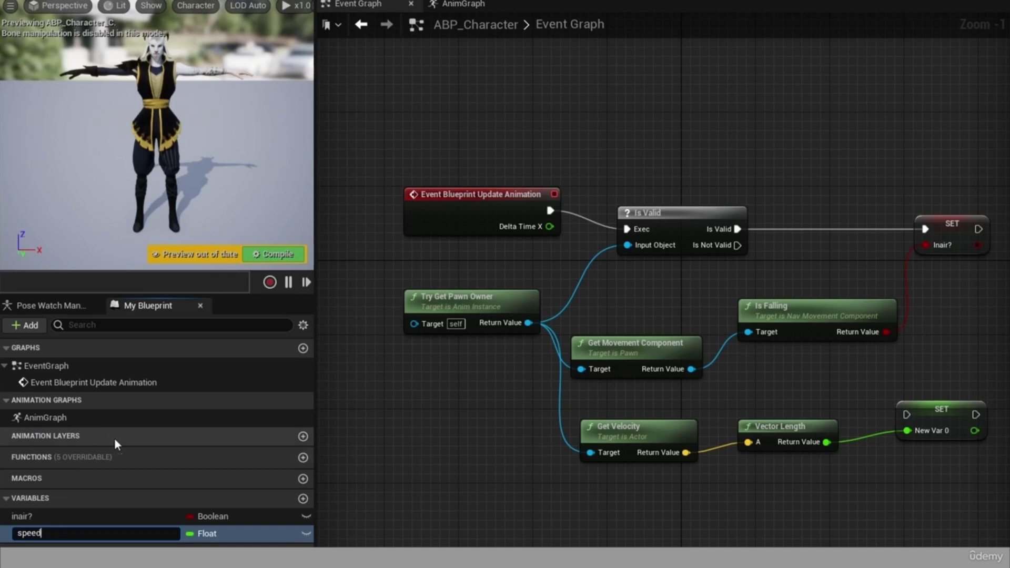
key("Return")
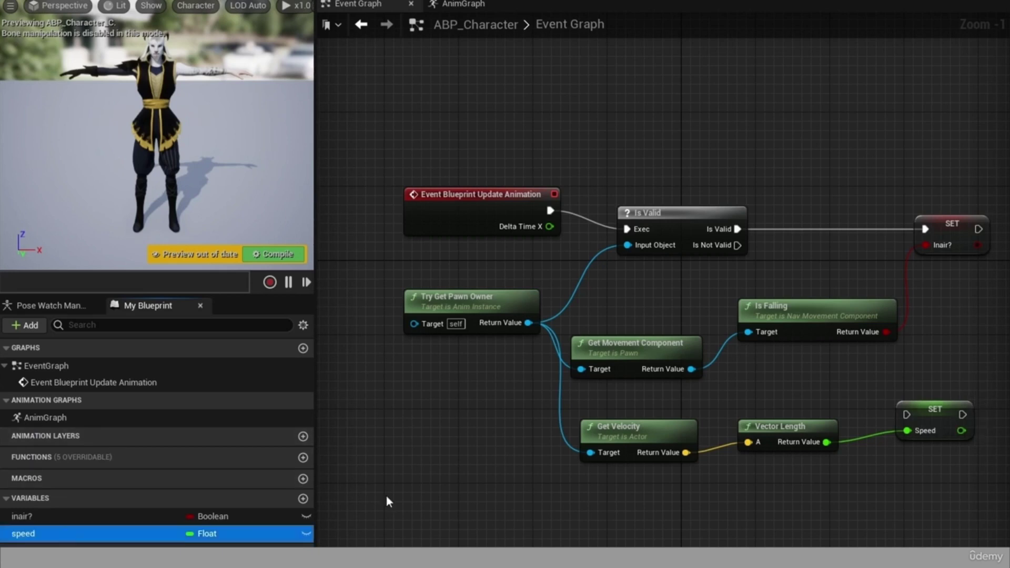
left_click_drag(948, 405, 958, 395)
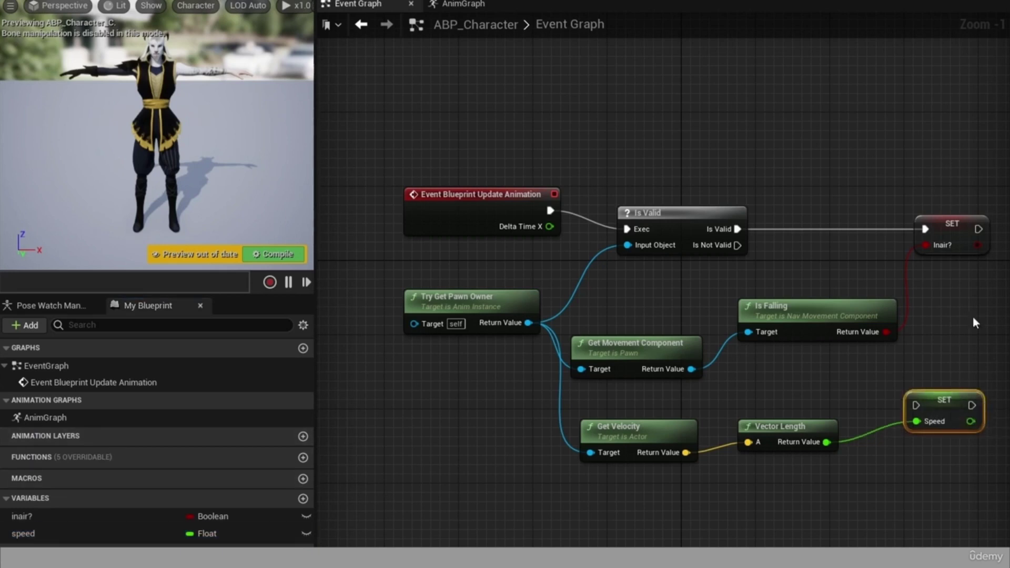
left_click_drag(979, 229, 826, 403)
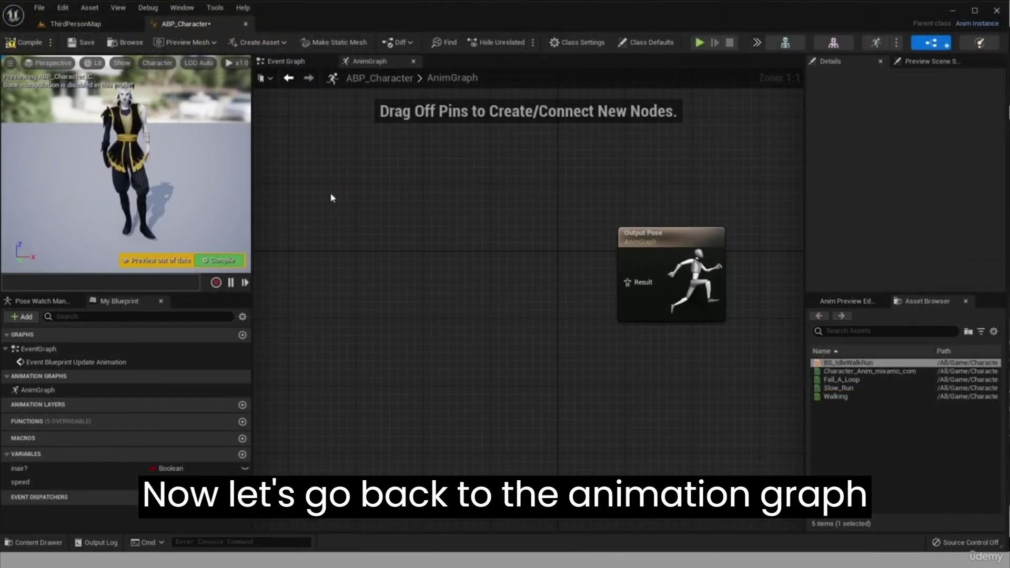
Step: In the AnimGraph, move Output Pose closer to the centre, add a new state machine beside it and open that state machine
left_click_drag(677, 297, 642, 295)
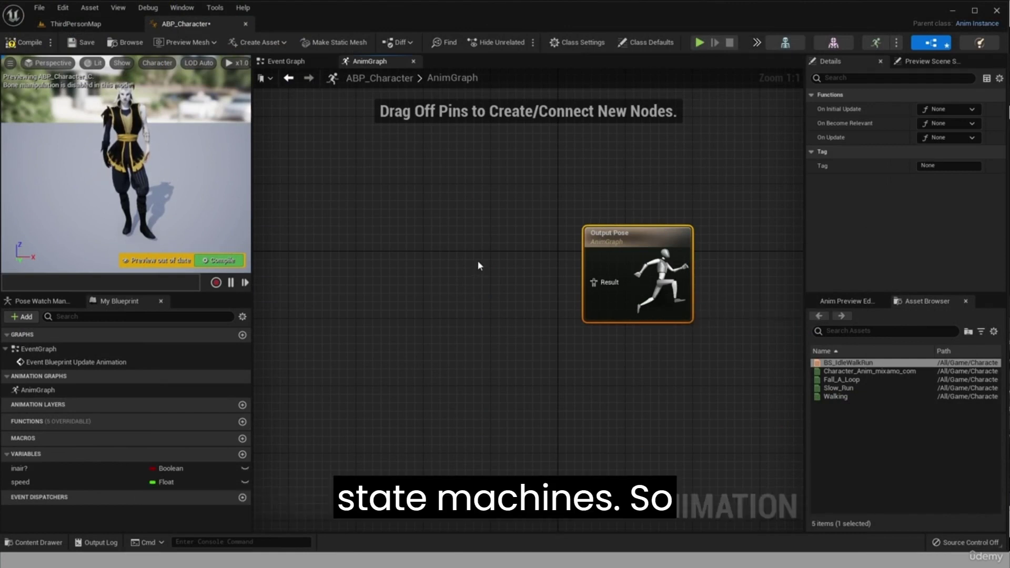
right_click(357, 262)
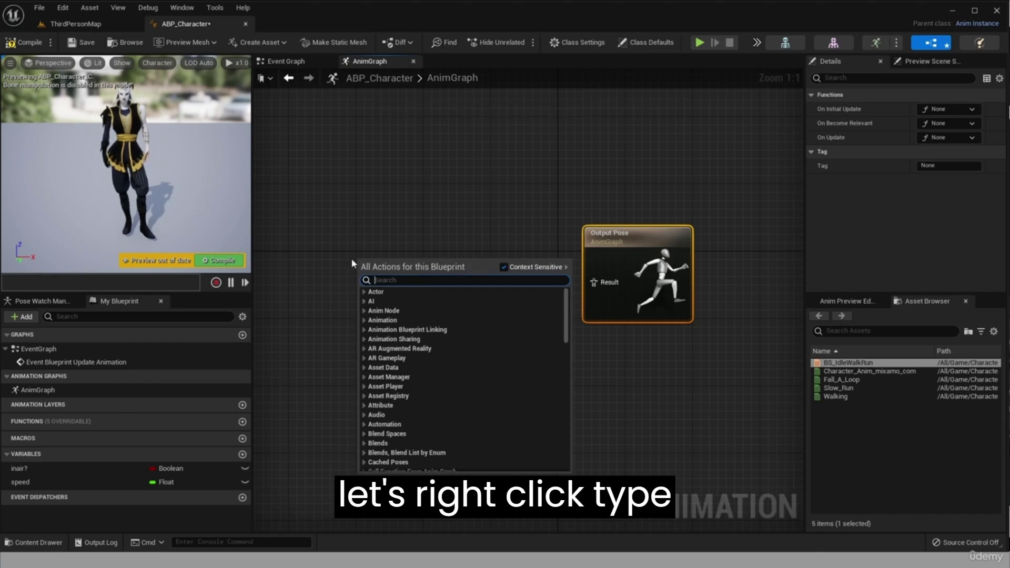
type("state")
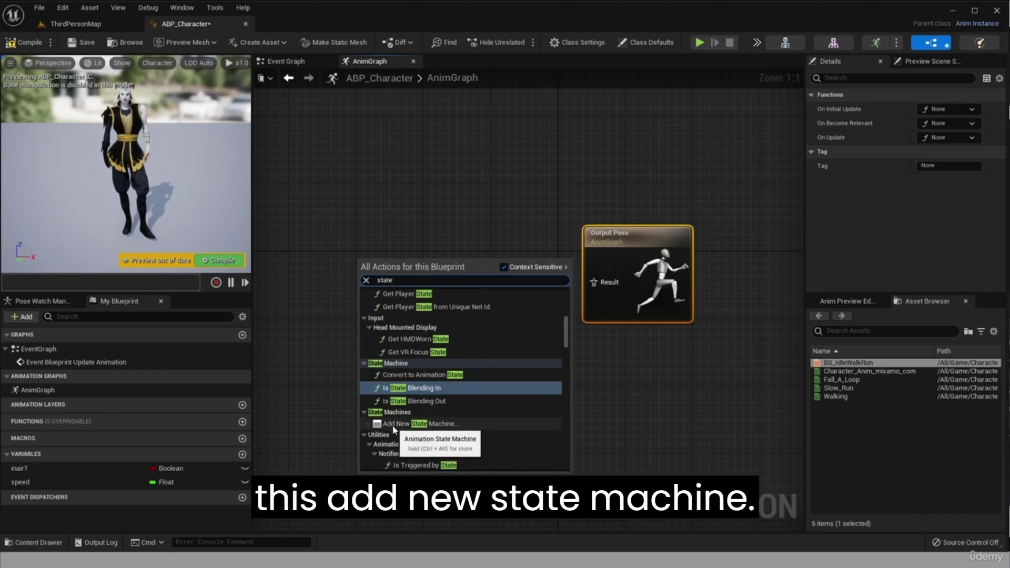
left_click(419, 424)
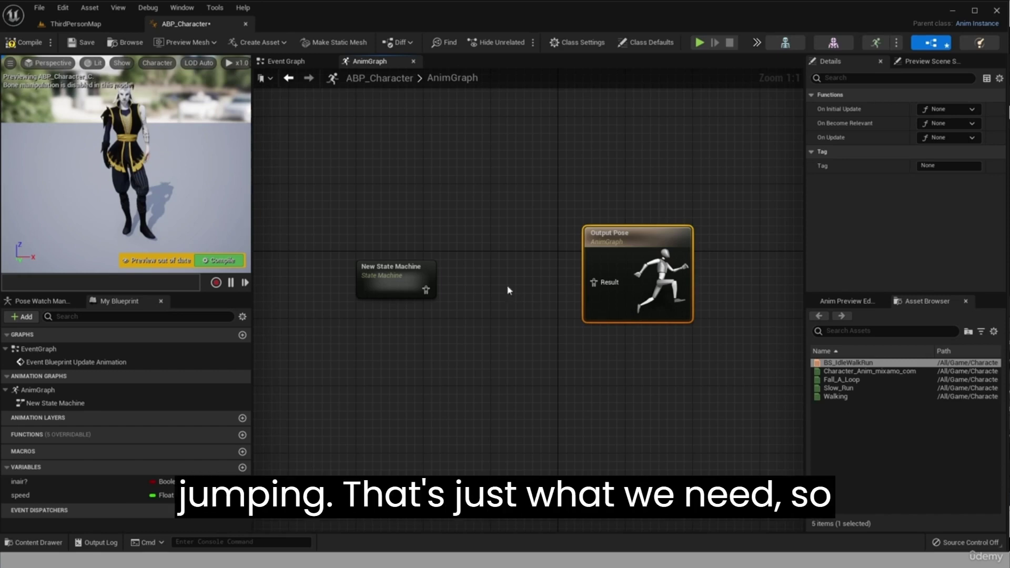
double_click(394, 285)
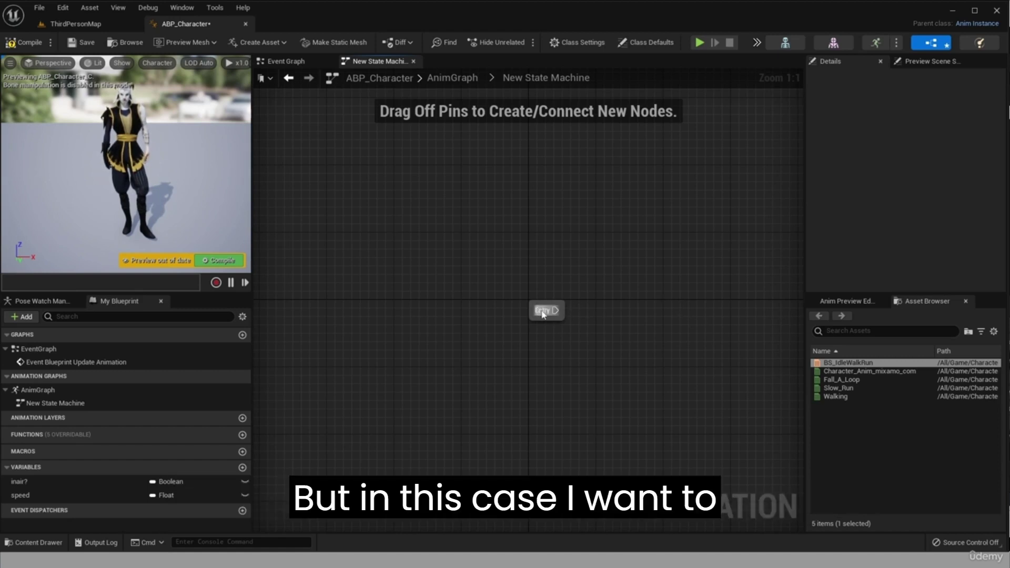
Step: Move the Entry node up toward the graph's corner and add a state named Idle Walk Run connected from Entry
left_click_drag(542, 314, 311, 198)
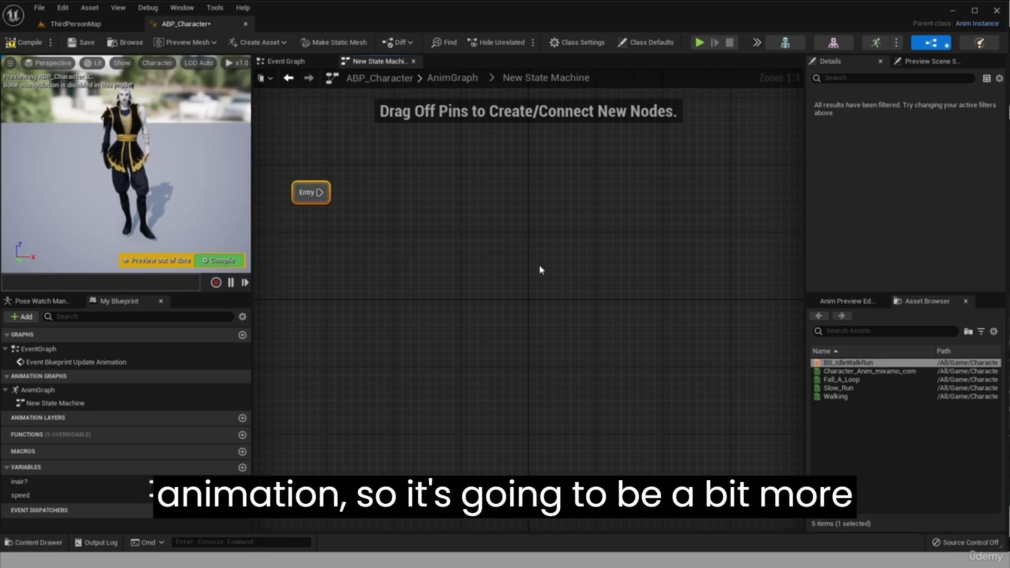
left_click_drag(312, 198, 384, 278)
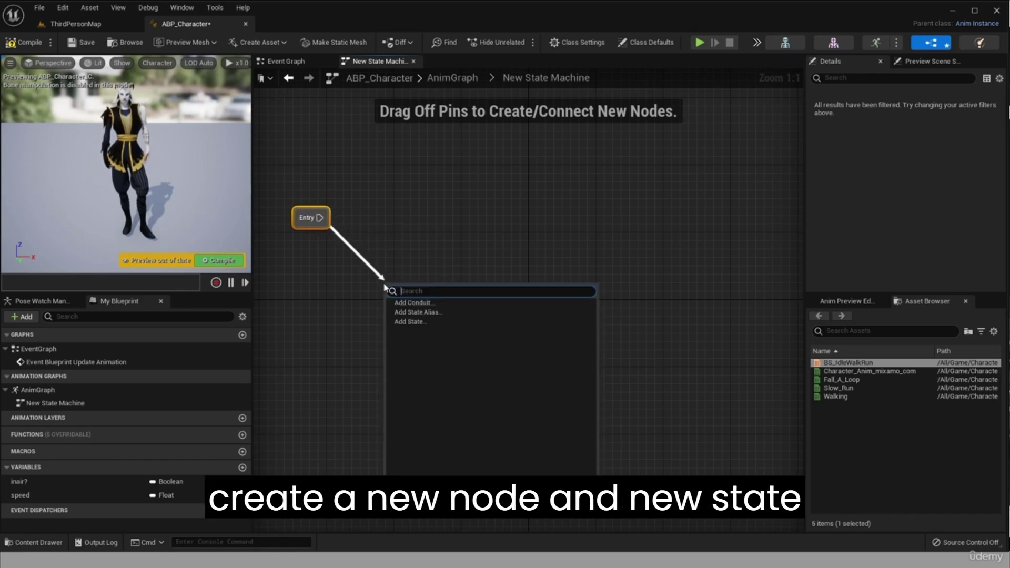
left_click(419, 321)
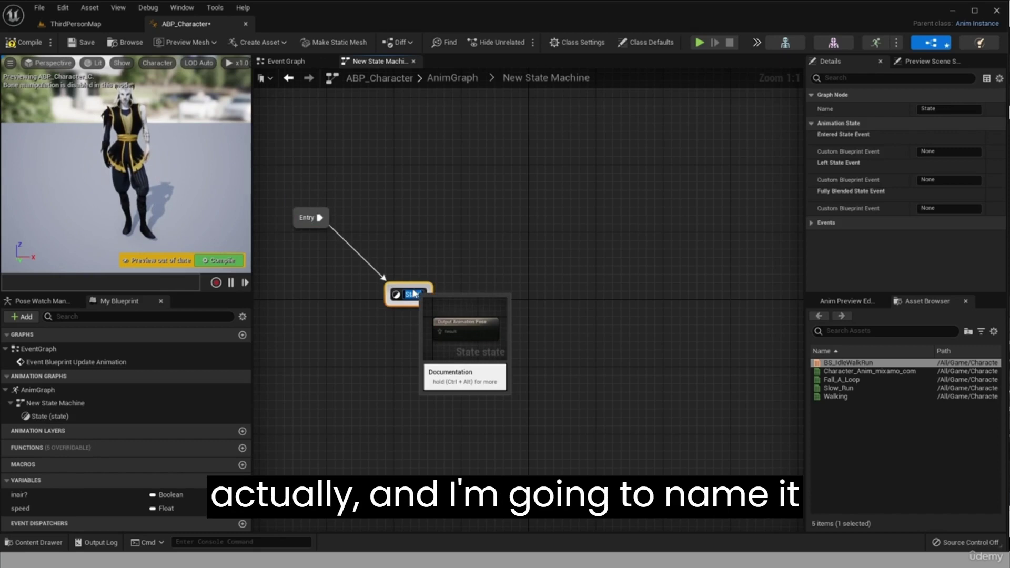
type("I")
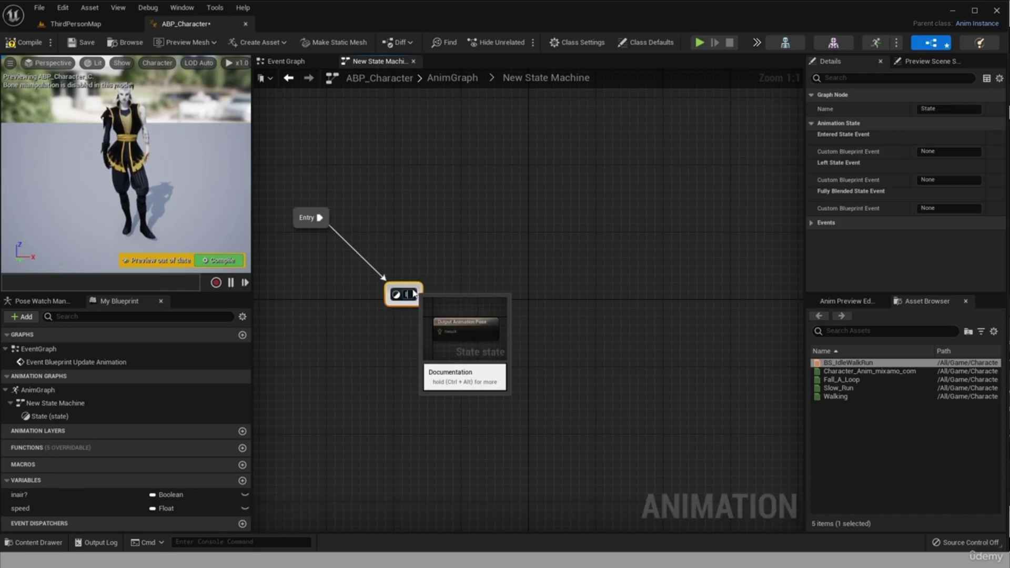
type("dle Walk R")
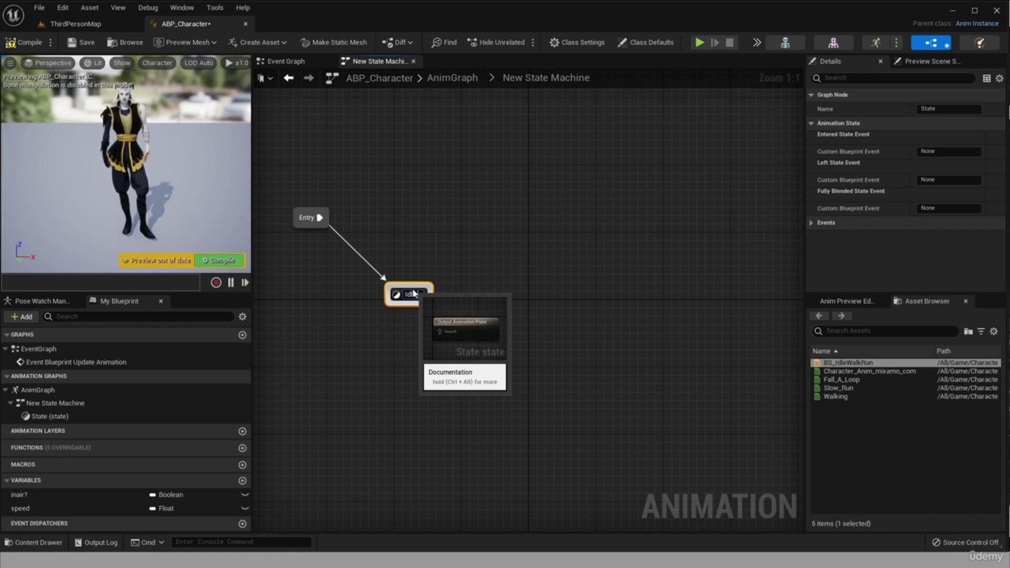
type("un")
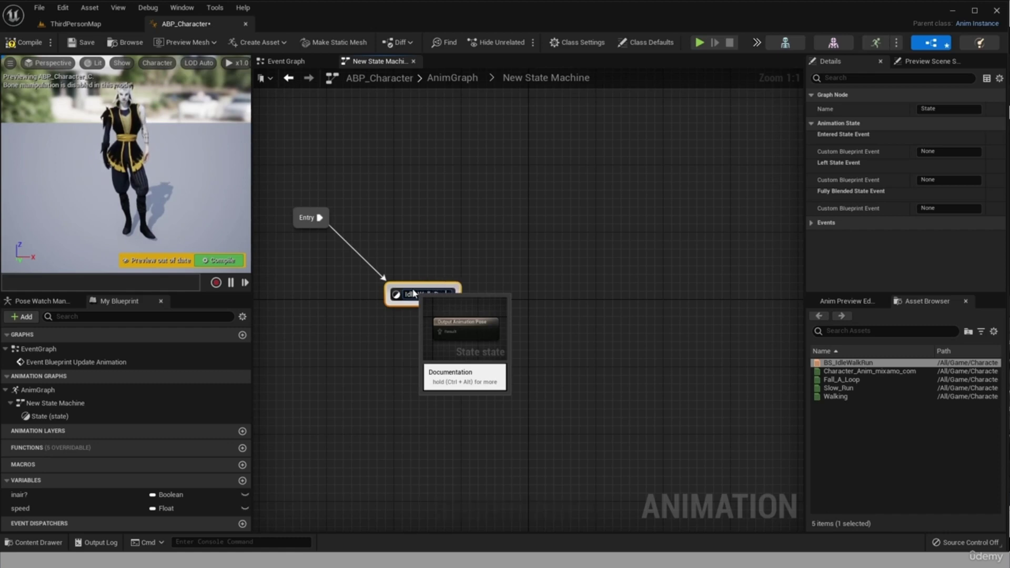
key("Return")
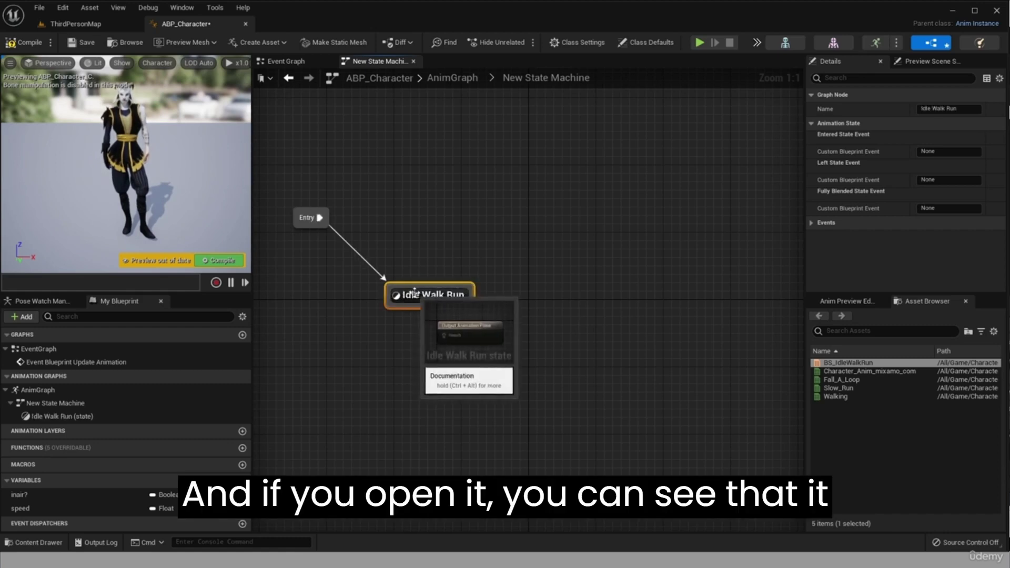
Step: Inspect the Idle Walk Run state's graph, return to the state machine, and add a state named Jump with a transition from Idle Walk Run
double_click(410, 294)
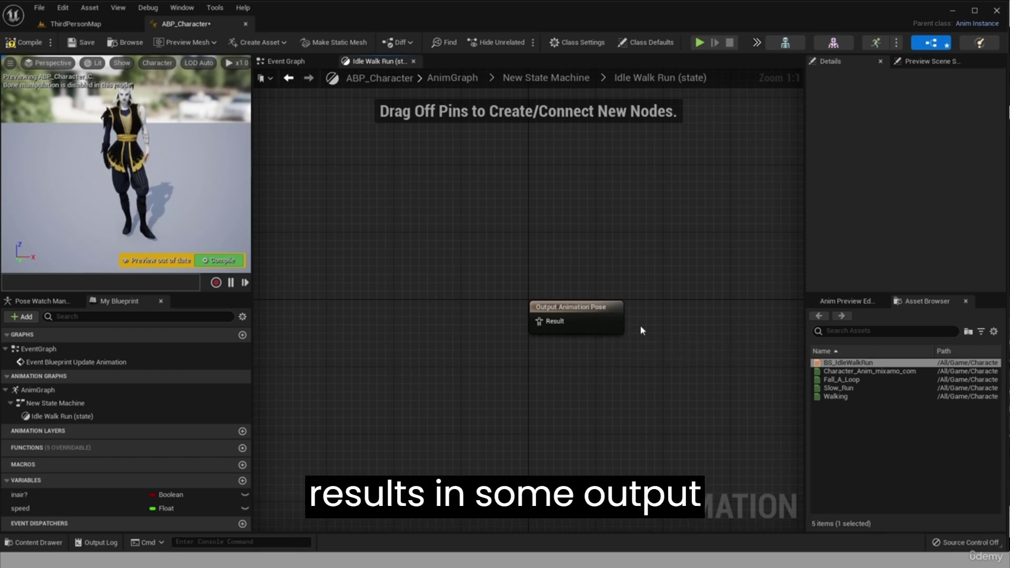
left_click(289, 79)
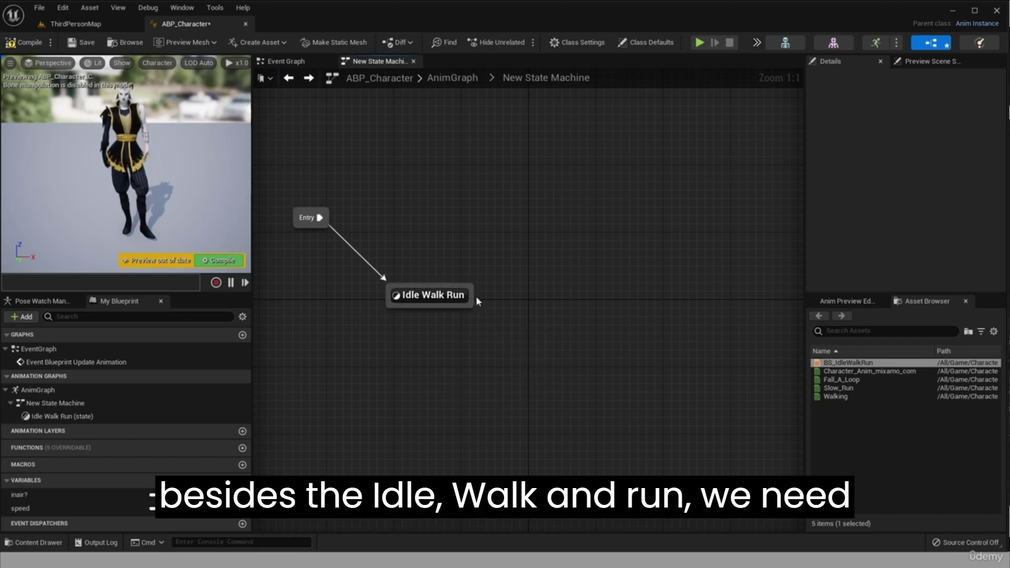
left_click_drag(478, 301, 557, 295)
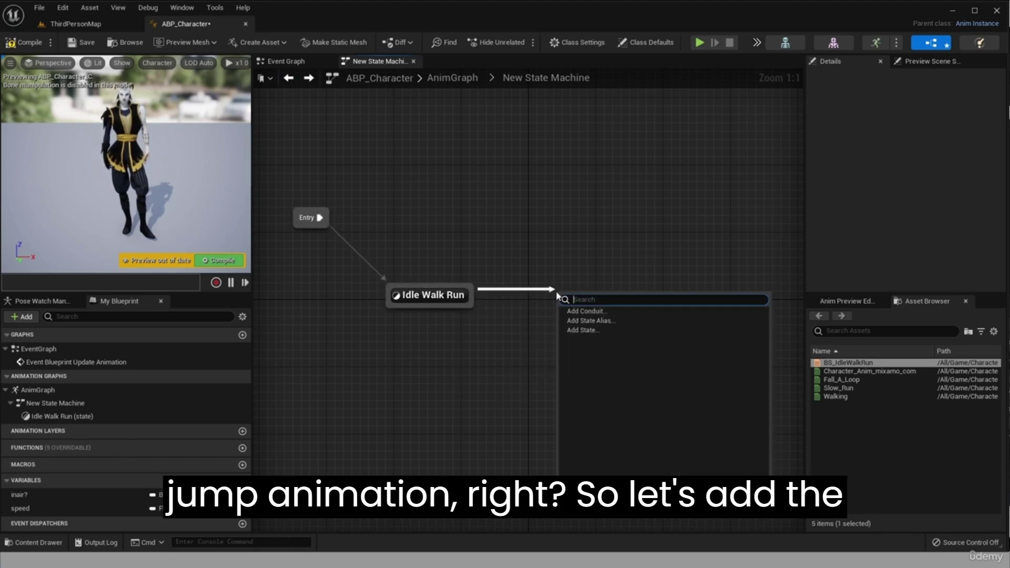
left_click(580, 330)
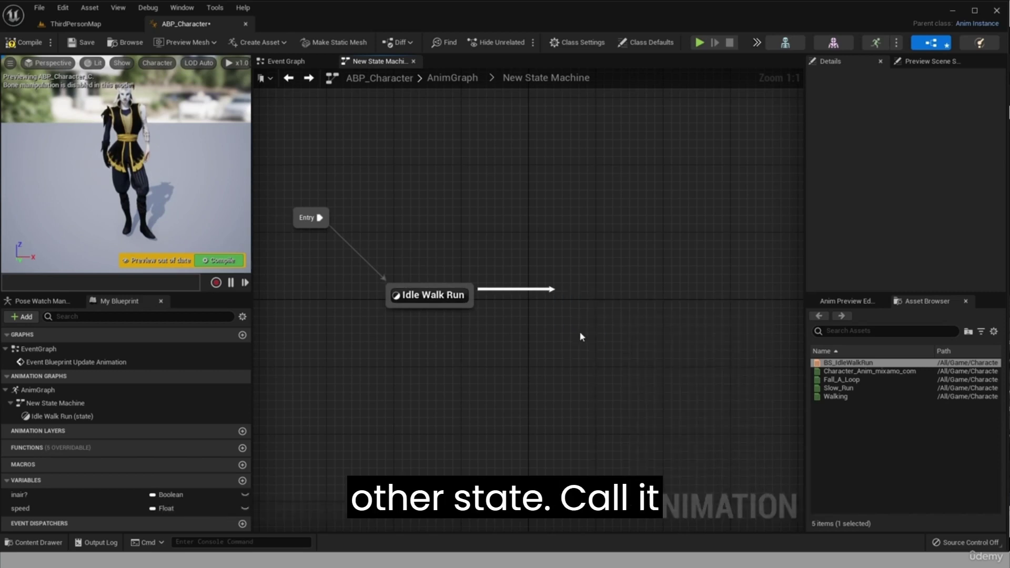
type("Jump")
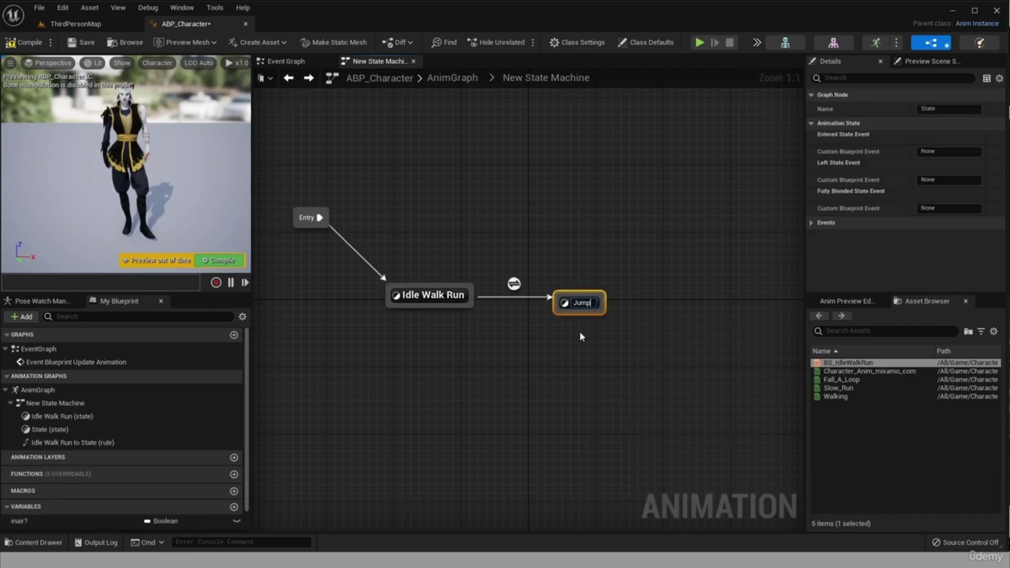
key("Return")
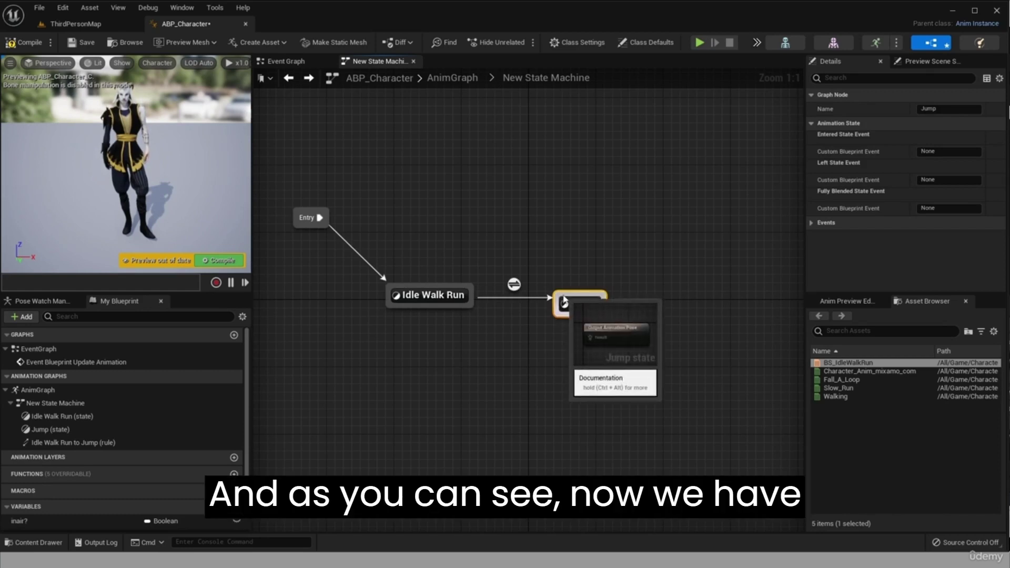
Step: Create a return transition from the Jump state to the Idle Walk Run state
left_click_drag(557, 292, 560, 289)
left_click(604, 266)
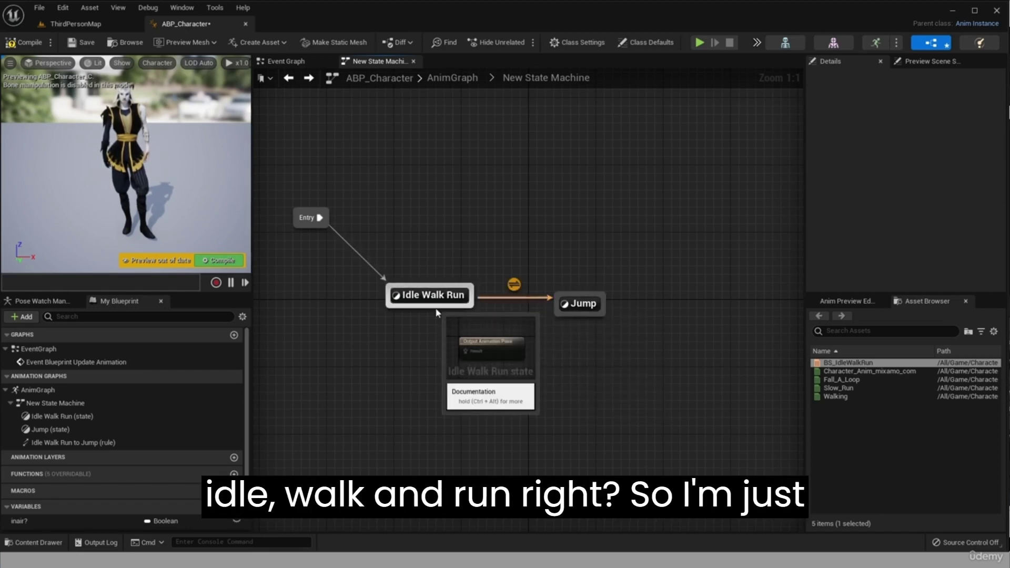
left_click_drag(559, 311, 470, 305)
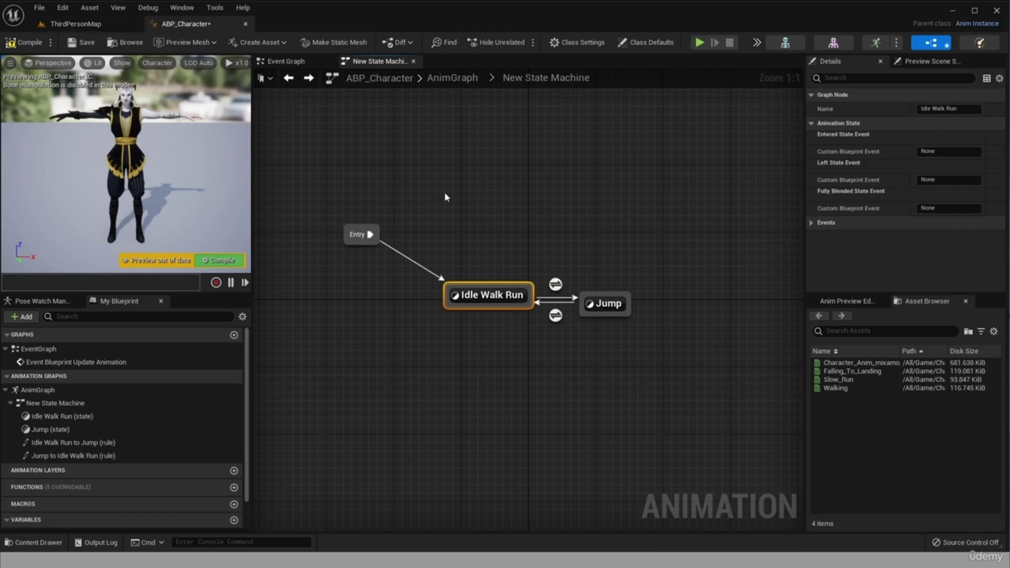
Step: Create a Blend Space 1D in the Characters/MyCharacter folder, based on Character_Skeleton
left_click(32, 542)
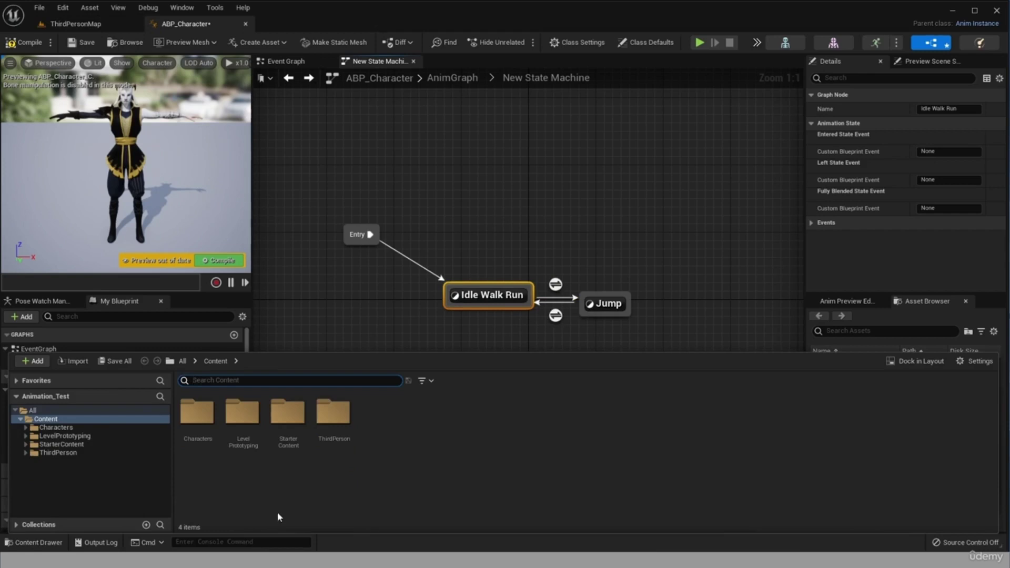
left_click(25, 427)
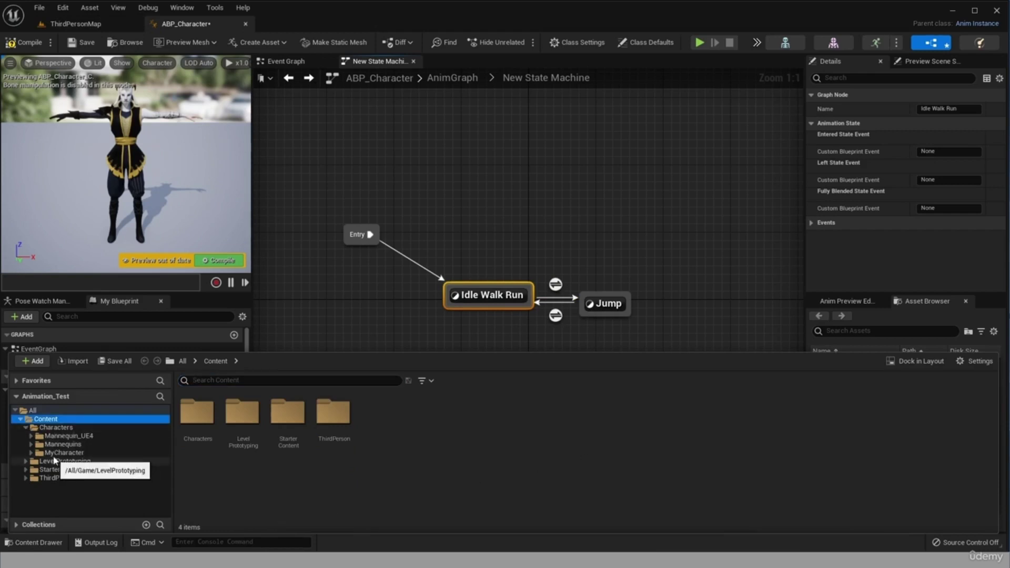
left_click(53, 454)
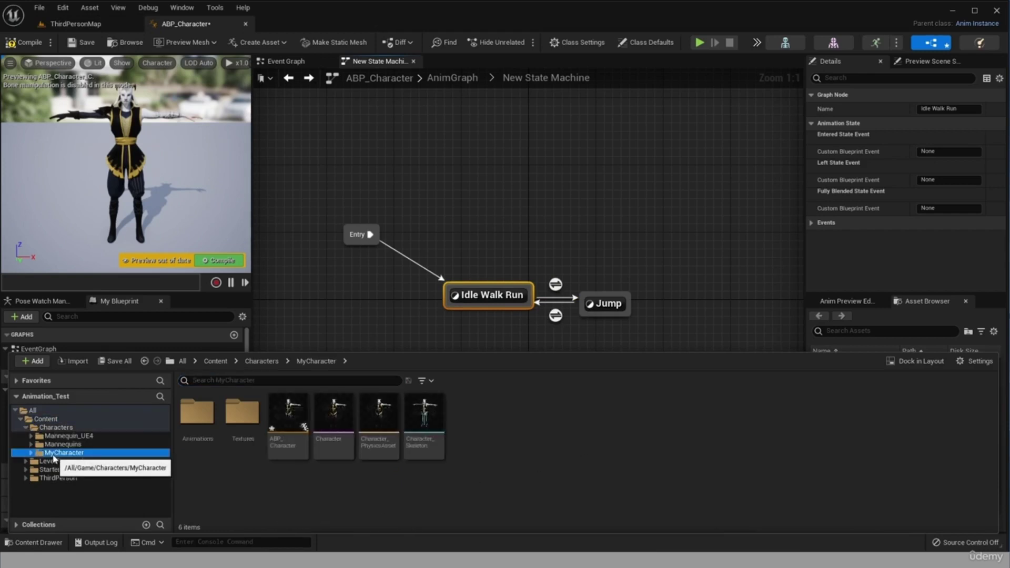
right_click(483, 417)
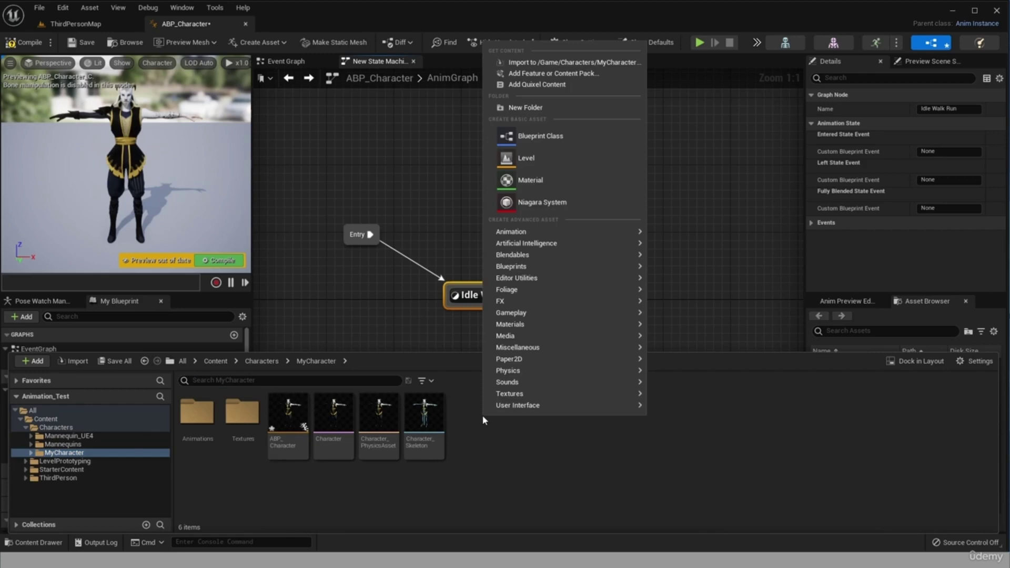
mouse_move(595, 235)
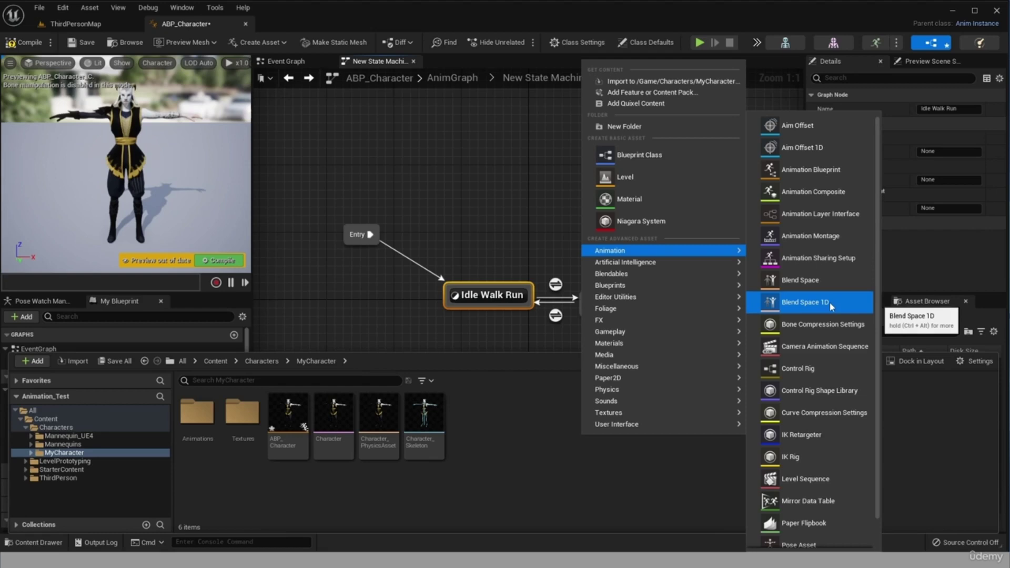
left_click(782, 301)
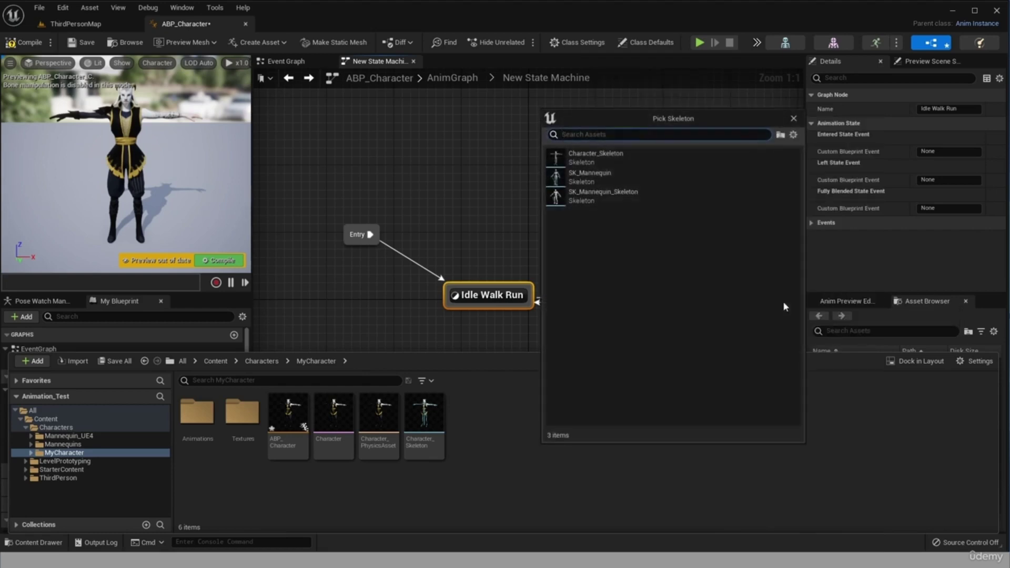
left_click_drag(676, 129, 610, 210)
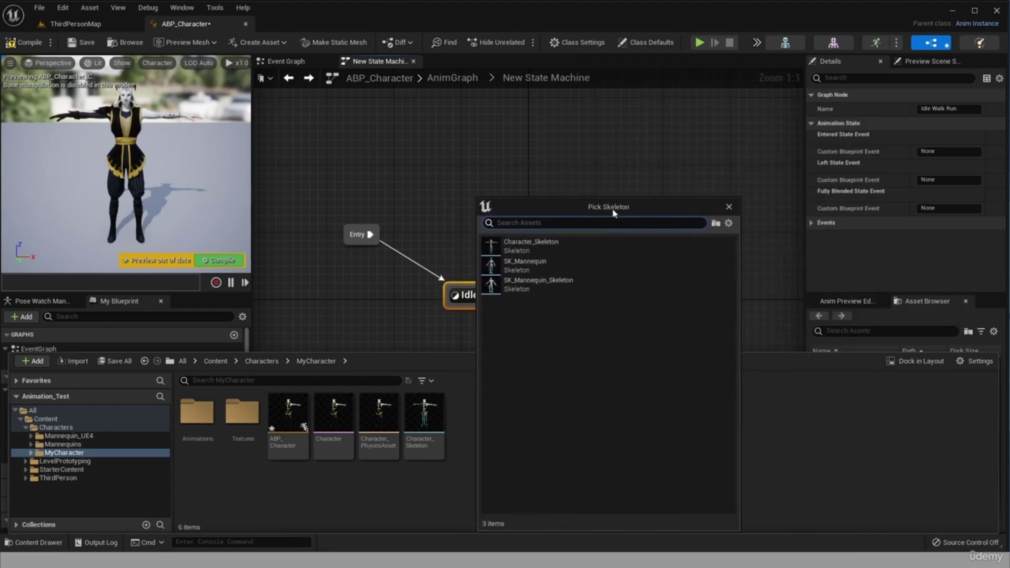
left_click(542, 247)
double_click(542, 247)
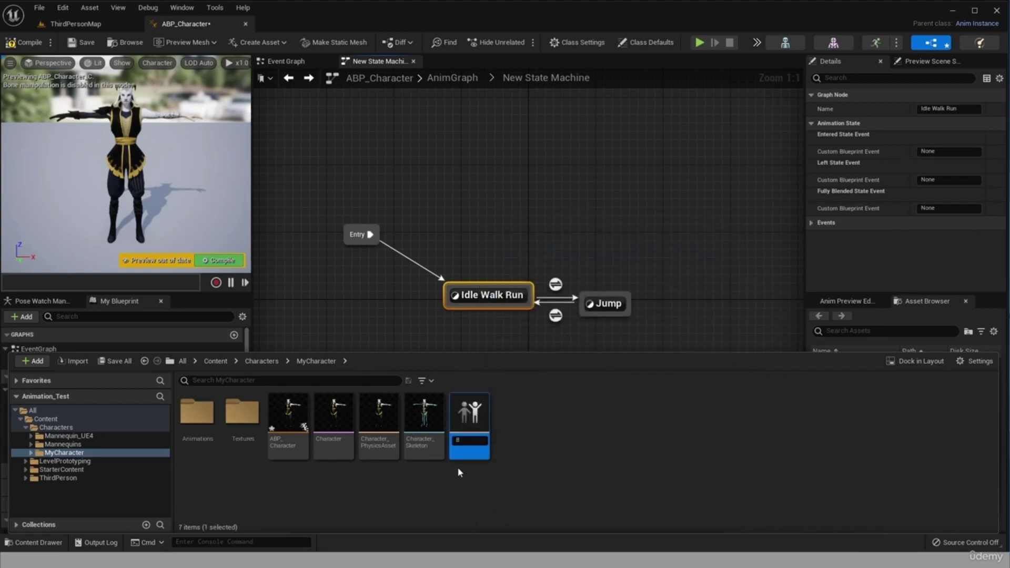
Step: Name the new blend space BS_IdleWalkRun and save it together with ABP_Character
type("BS")
type("_Idle")
type("Walk")
type("Run")
key("Return")
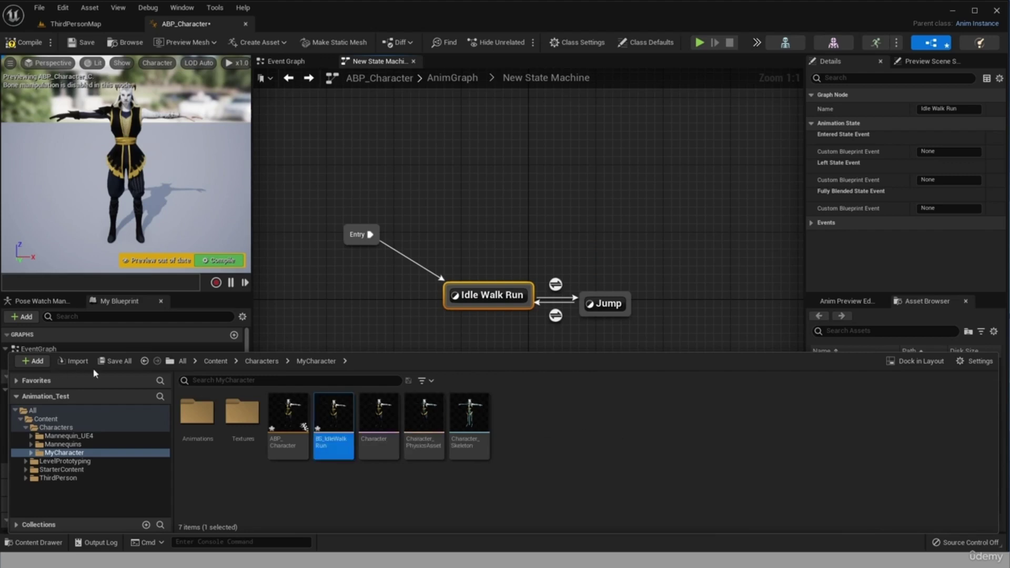
key("ctrl+shift+s")
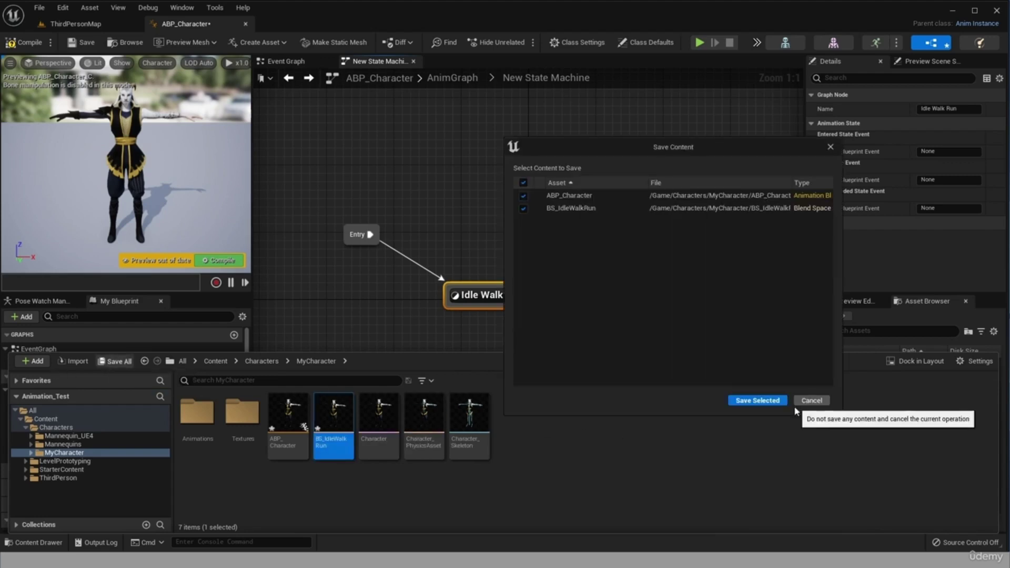
left_click(757, 401)
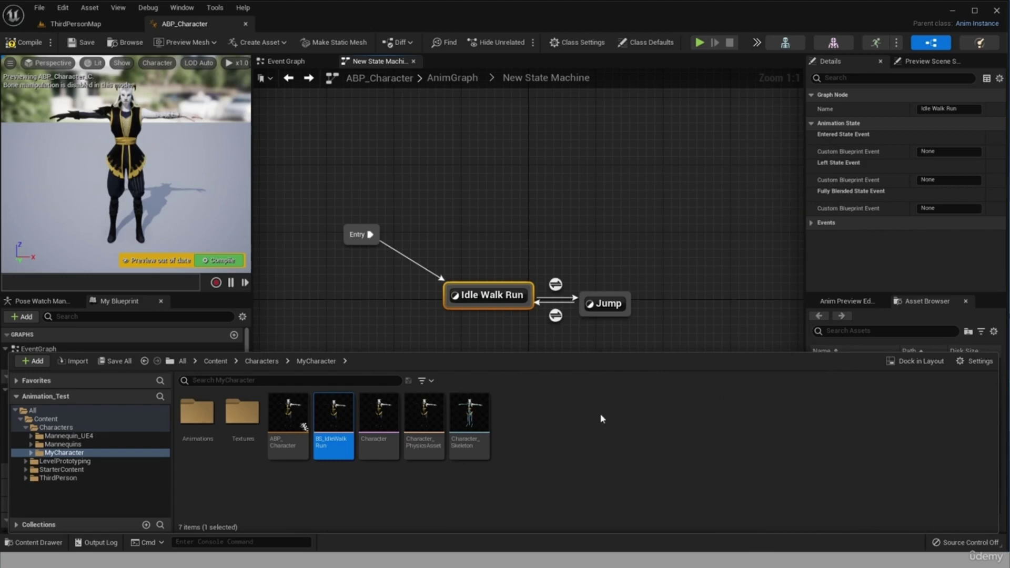
Step: Open BS_IdleWalkRun, name its horizontal axis Speed and set the maximum axis value to 500
double_click(333, 426)
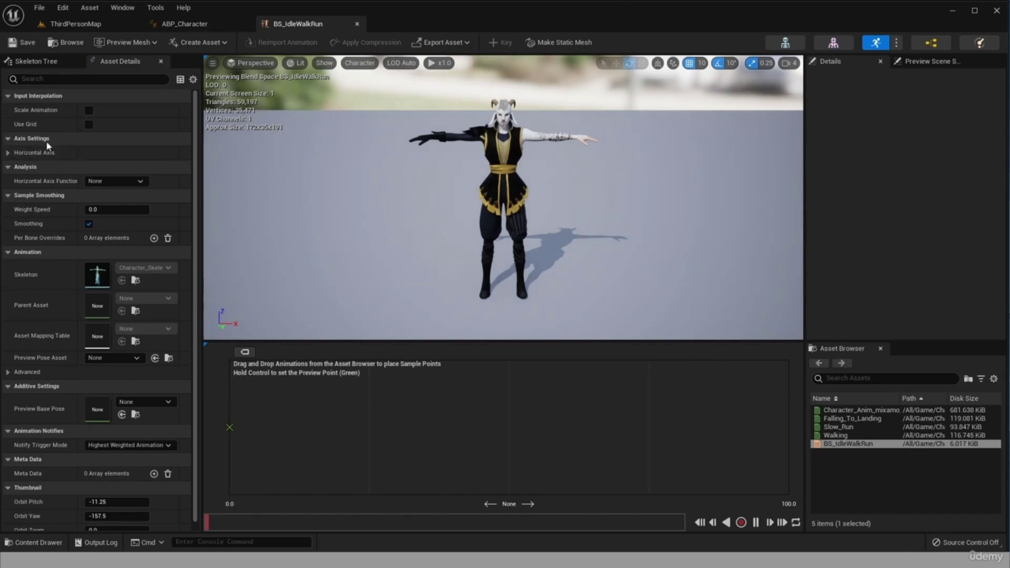
left_click(7, 154)
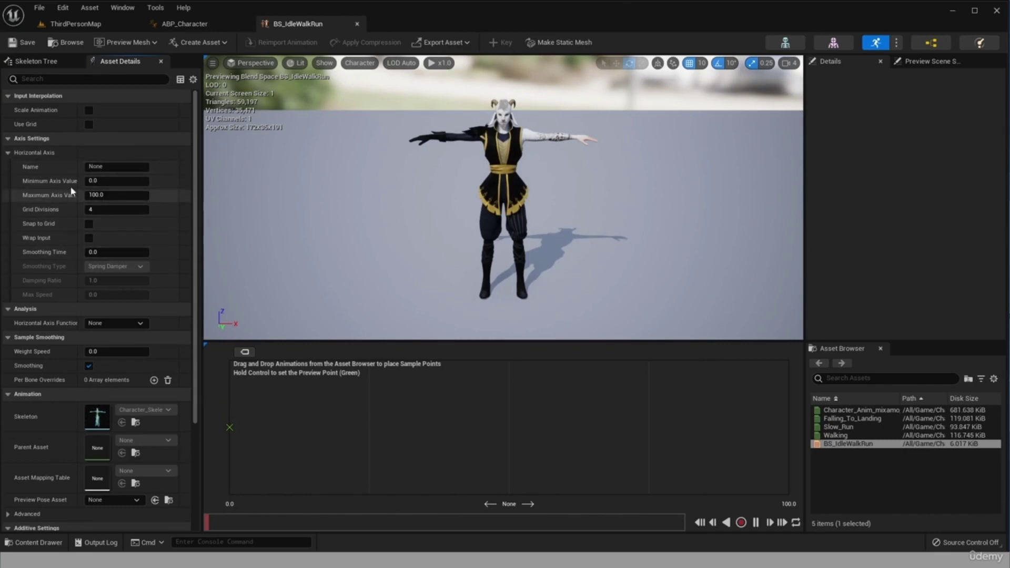
left_click(124, 167)
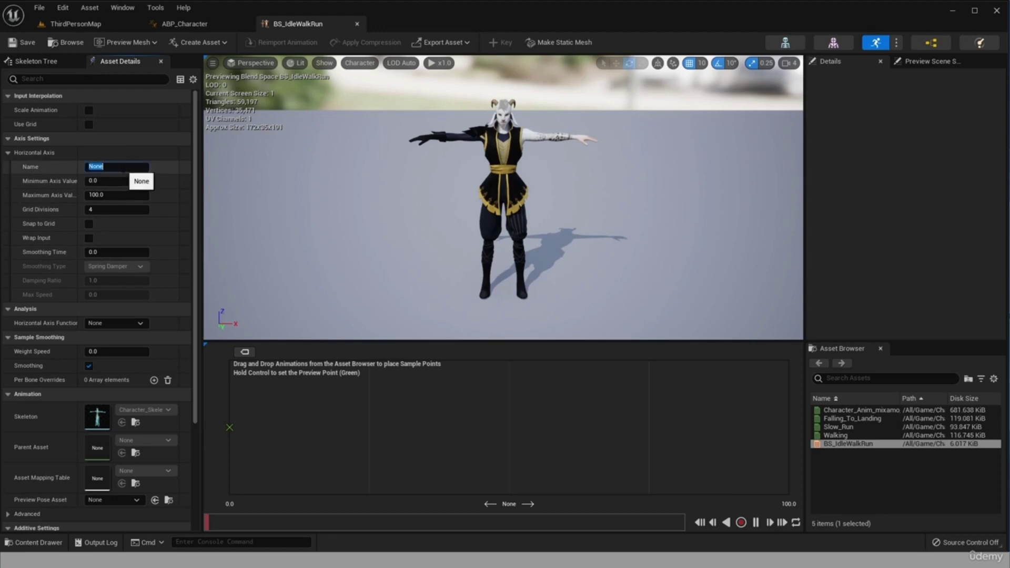
left_click(124, 182)
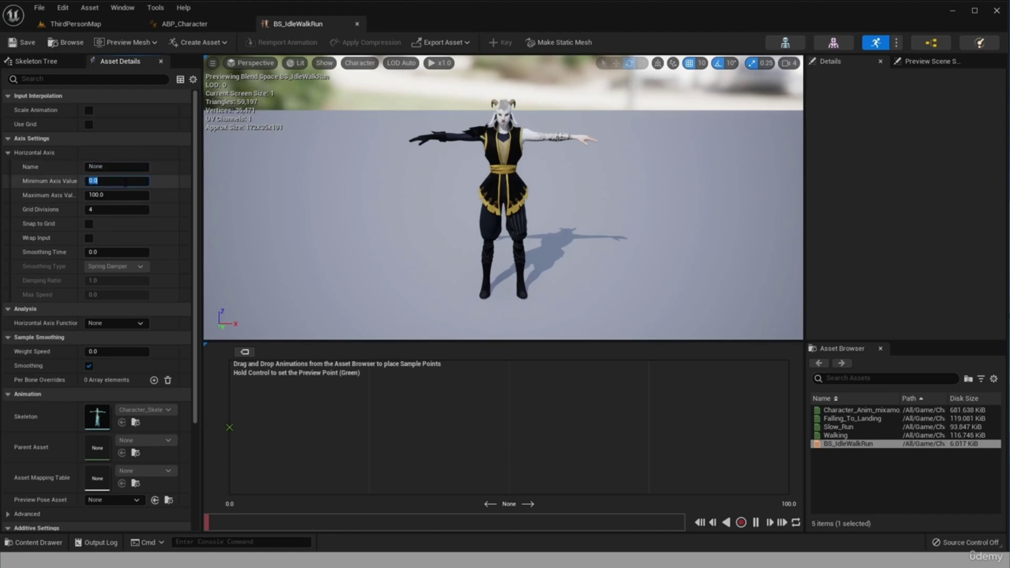
left_click(124, 166)
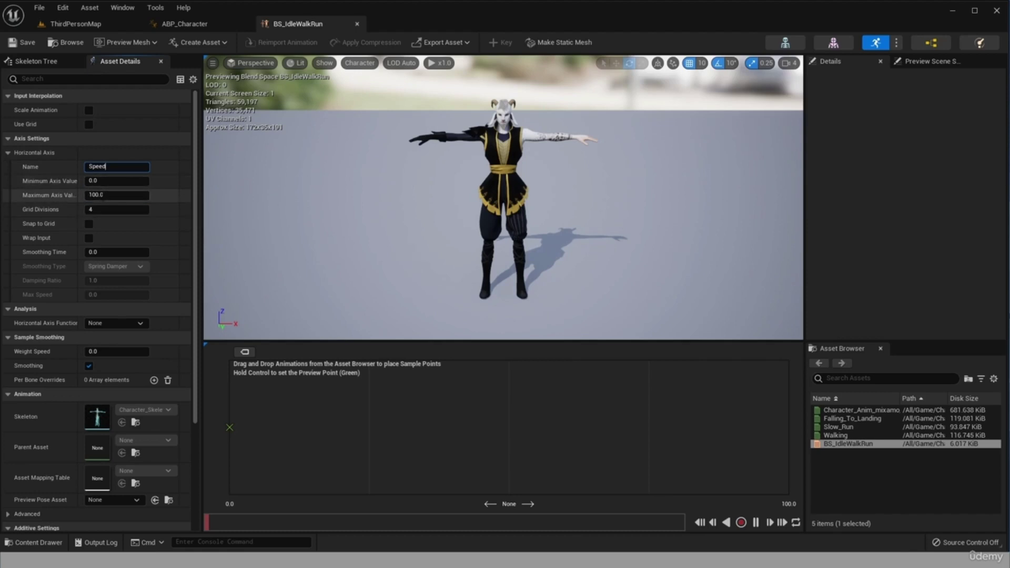
left_click(100, 194)
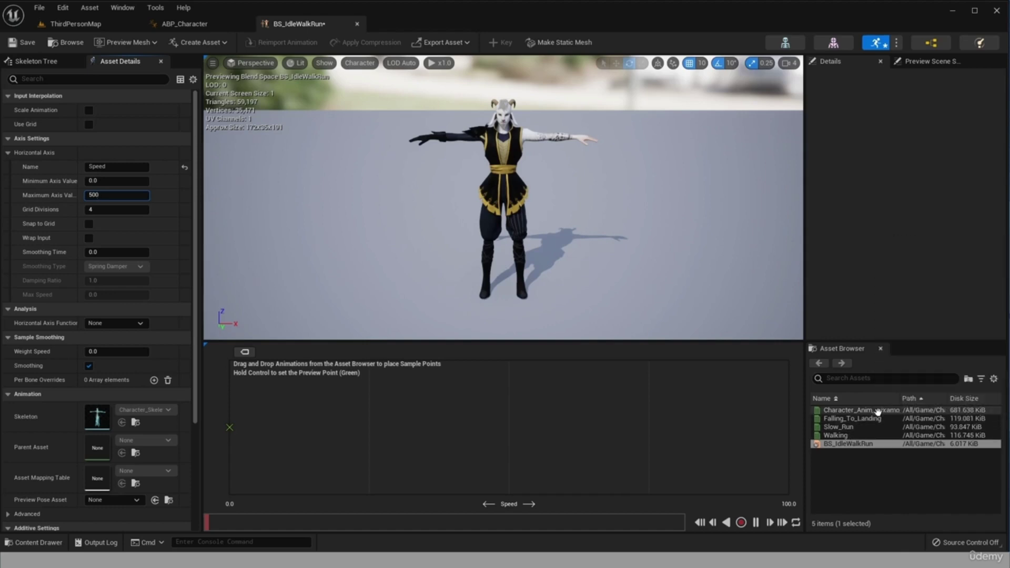
Step: Add the Character_Anim_mixamo idle animation as a sample in the blend space and set its speed to 0
left_click_drag(881, 410, 280, 421)
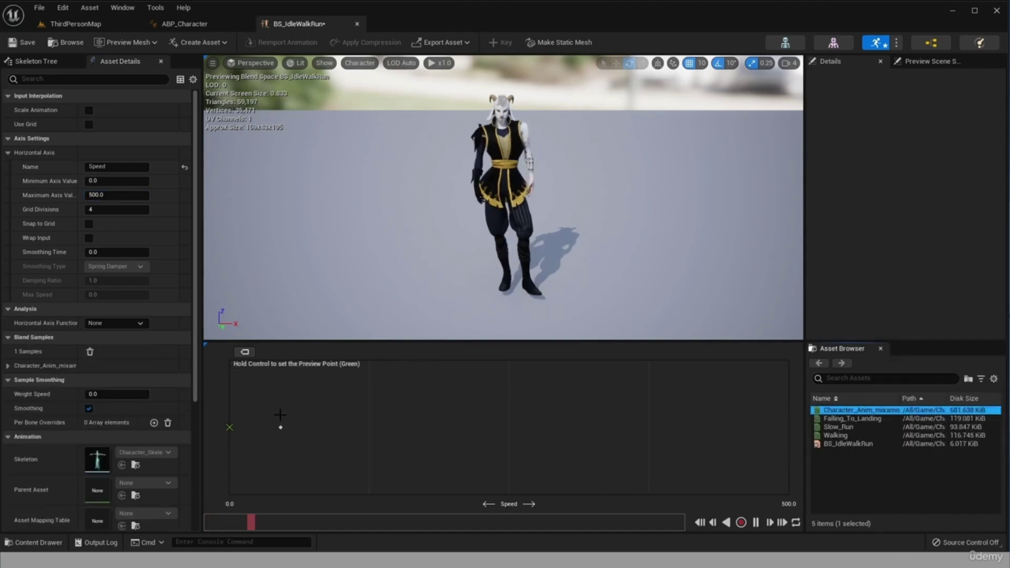
left_click(281, 427)
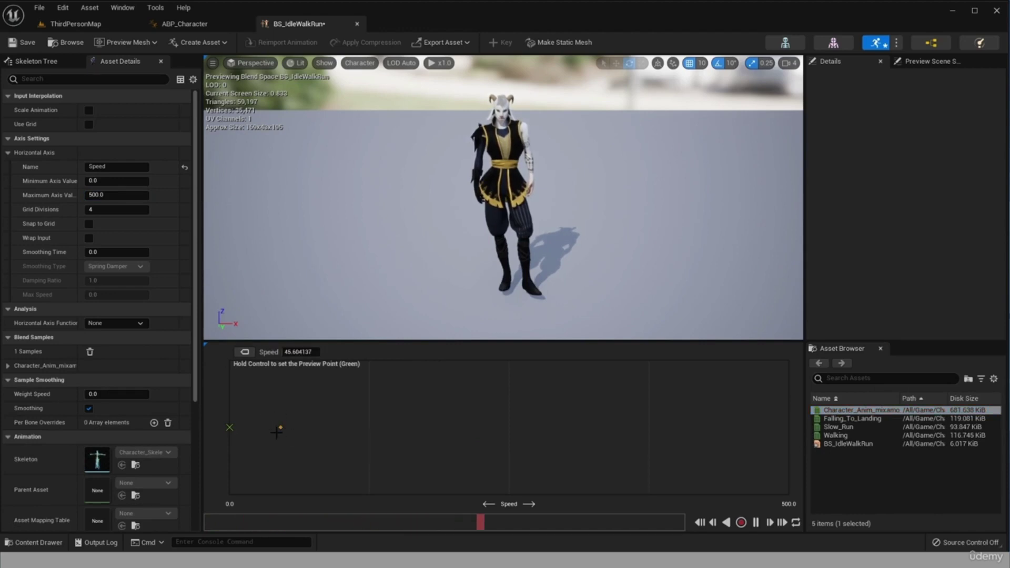
left_click(316, 351)
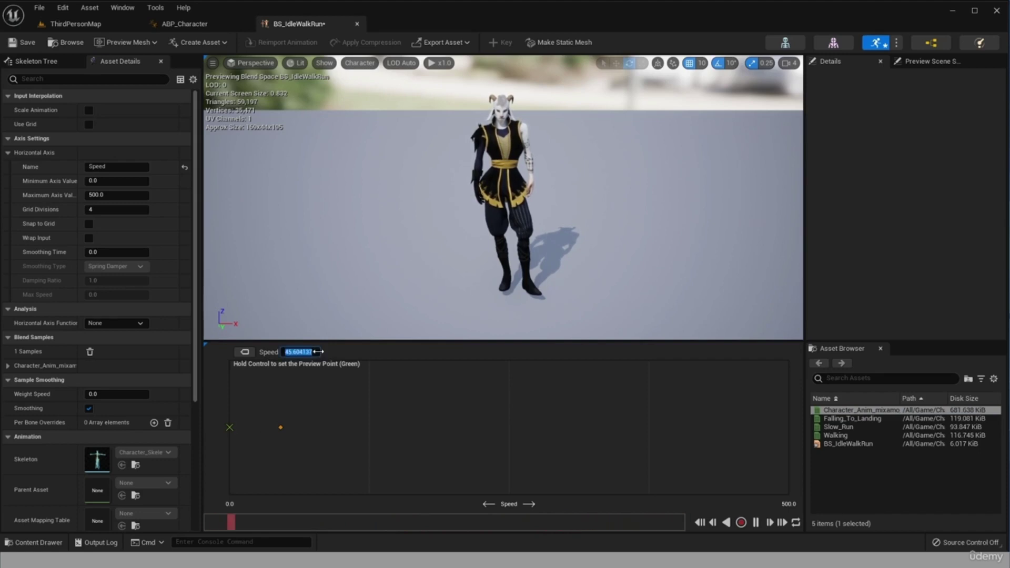
type("0")
key("Return")
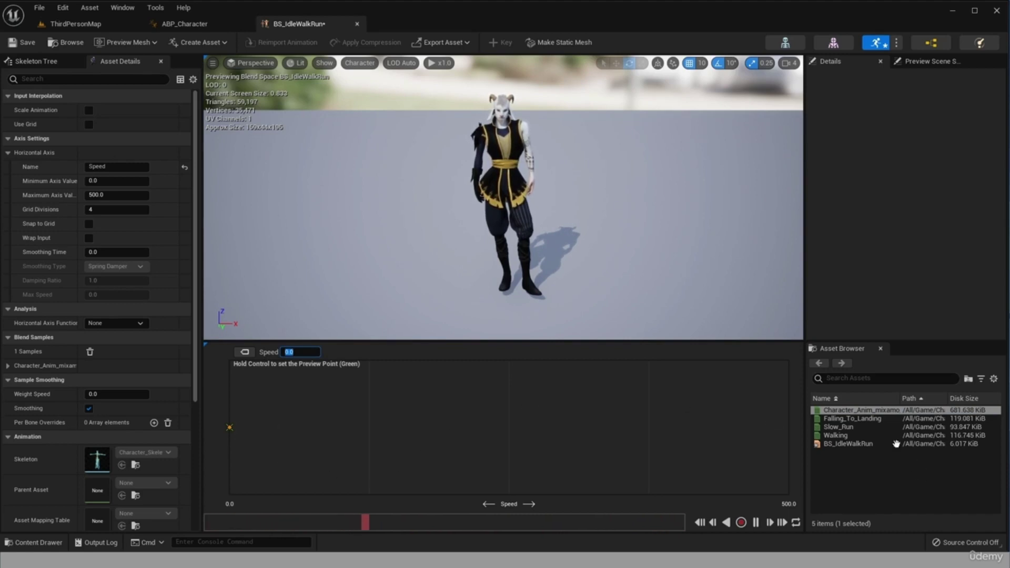
Step: Add the Walking animation as a second sample and set its speed to 150
left_click_drag(836, 435, 341, 427)
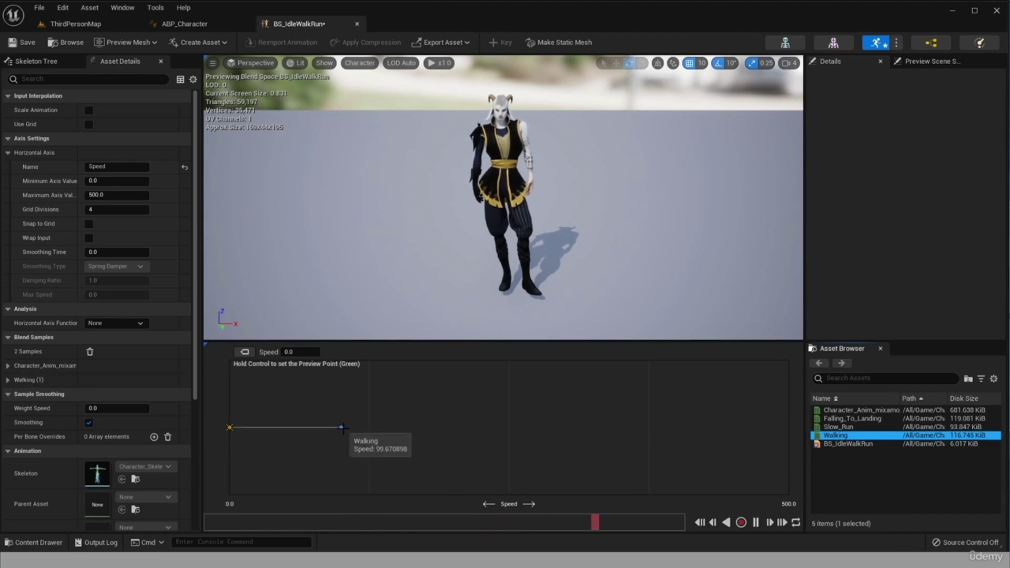
left_click(341, 427)
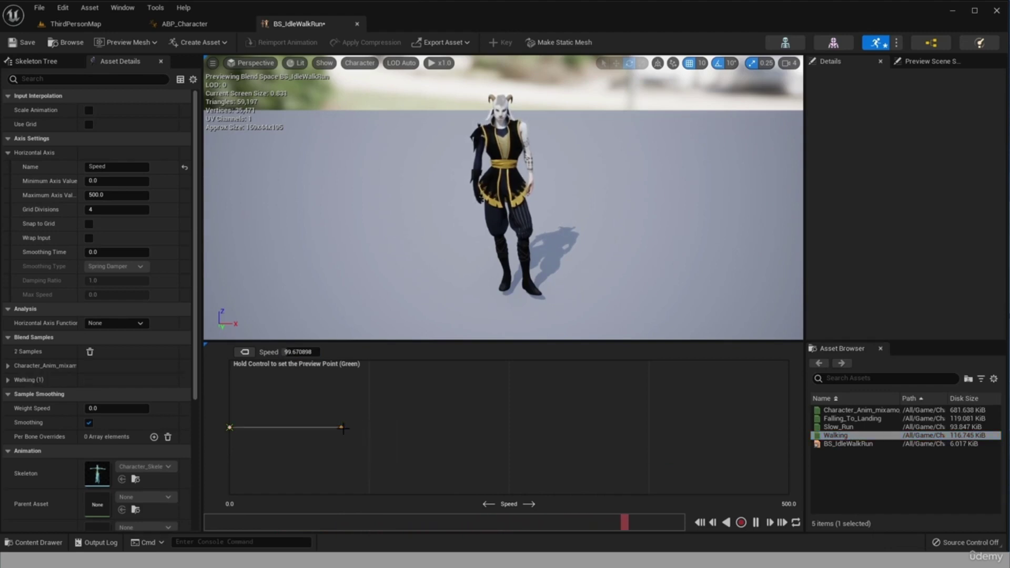
left_click(299, 352)
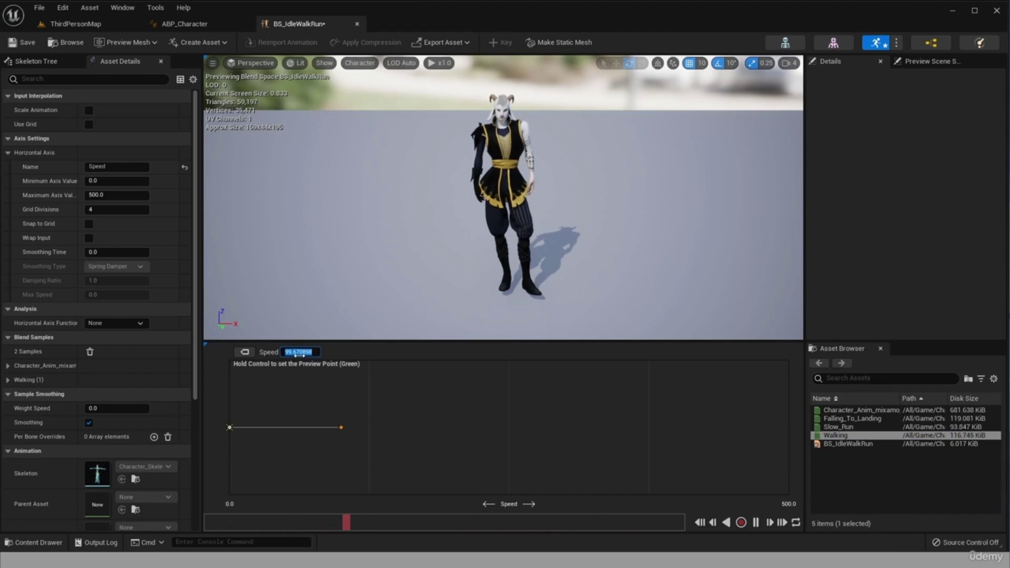
type("150")
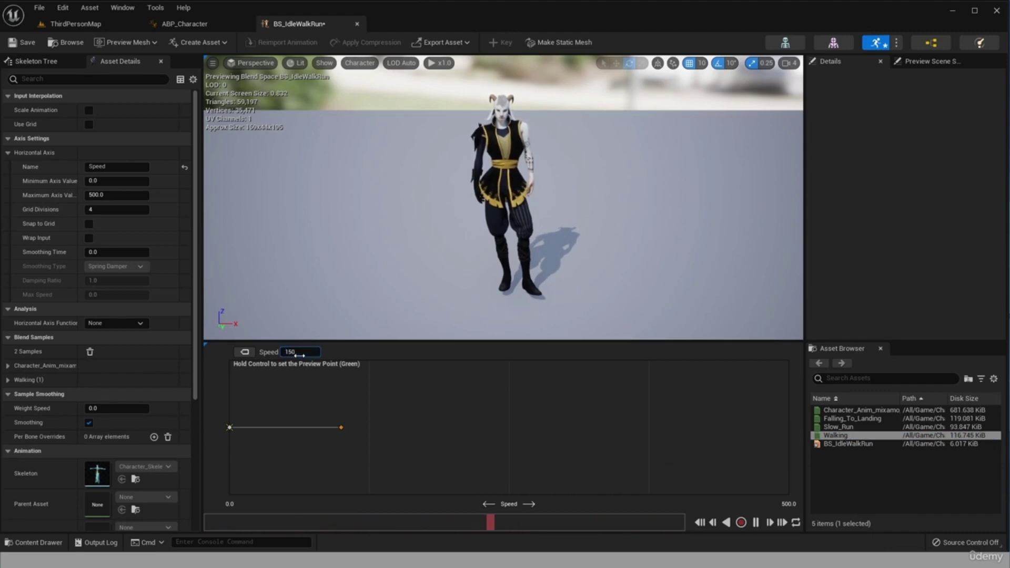
key("Return")
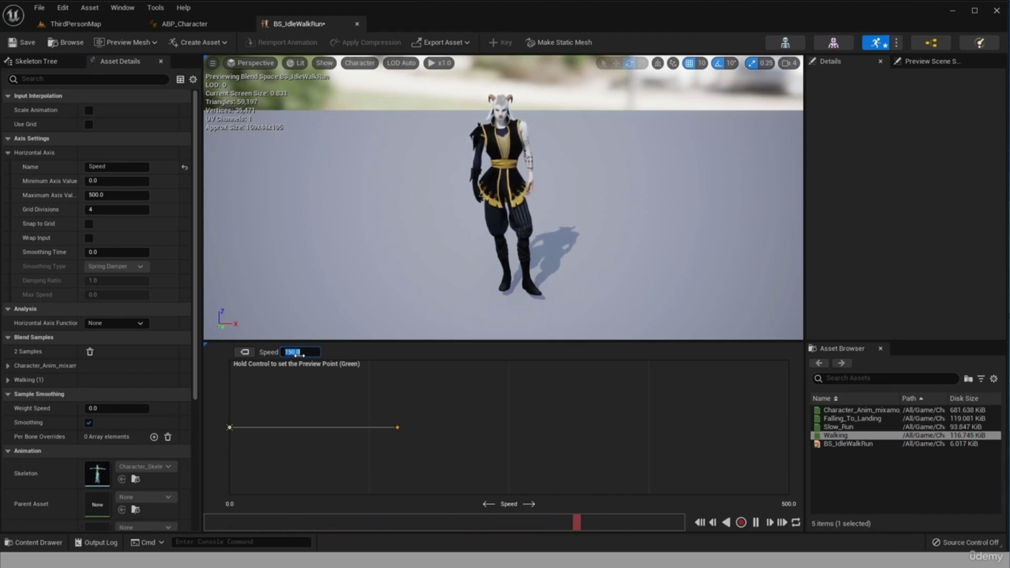
Step: Add the Slow_Run animation as a third sample, set its speed to 500 and save the blend space
left_click_drag(838, 427, 483, 427)
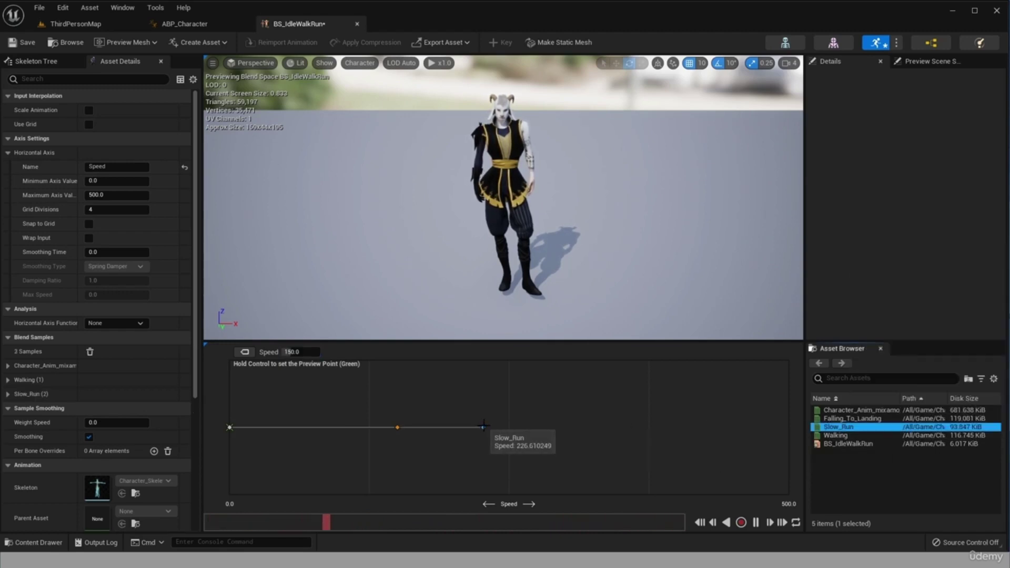
left_click(483, 427)
left_click(299, 352)
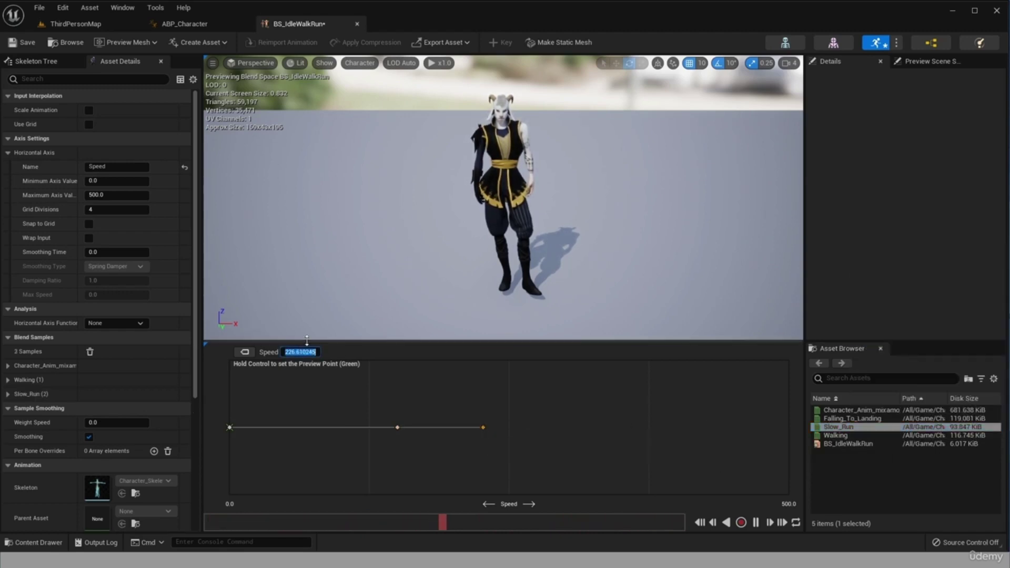
type("500")
key("Return")
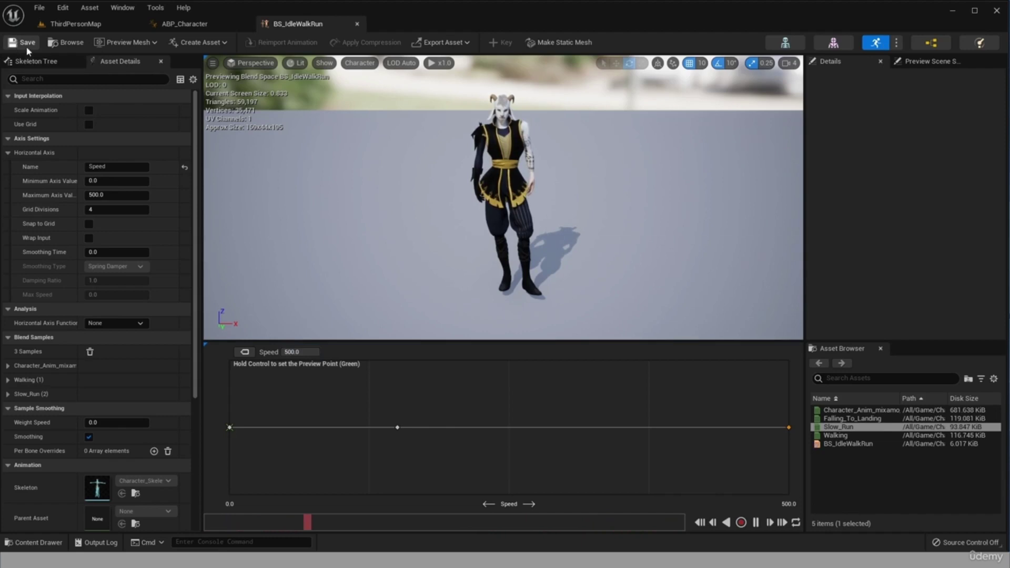
Step: Play the blend space and move its preview point from idle toward the Walking sample to check the blending
left_click(756, 523)
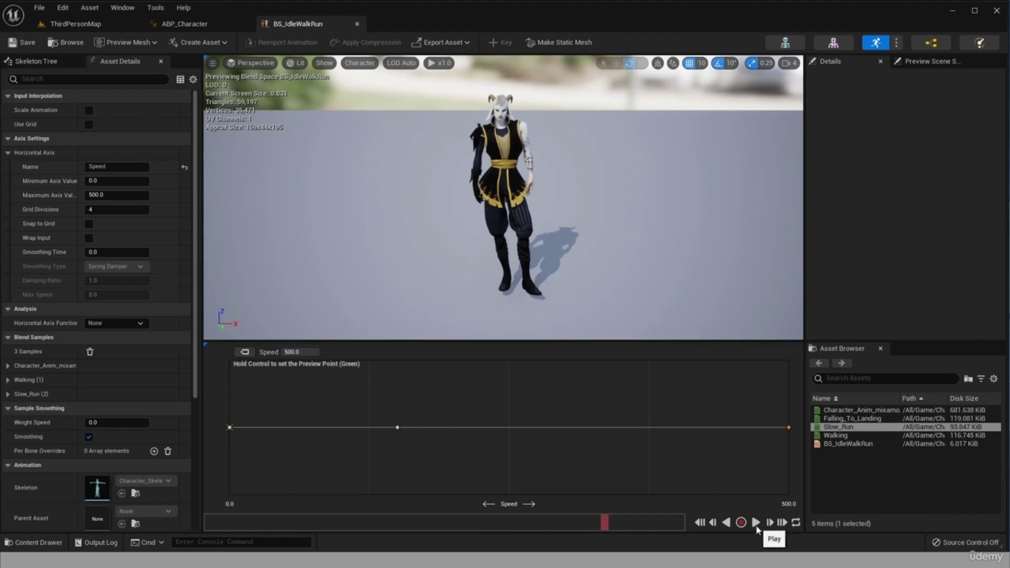
left_click(755, 523)
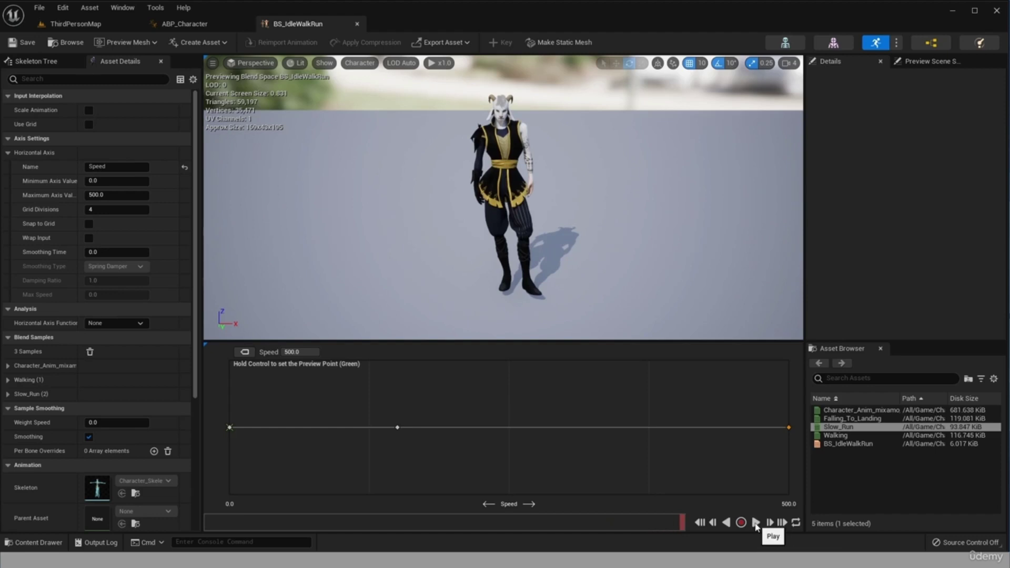
left_click(755, 523)
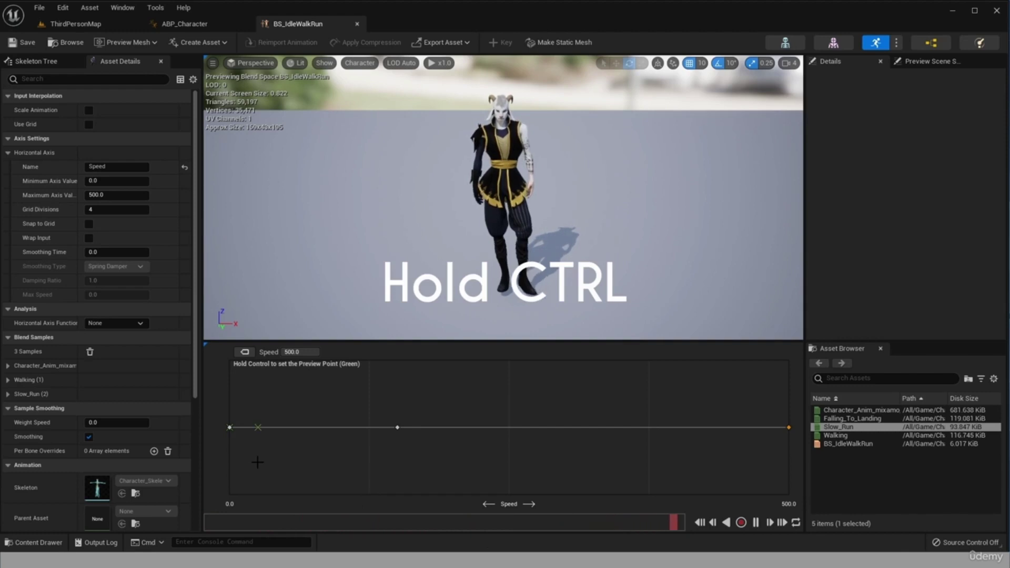
key("ctrl")
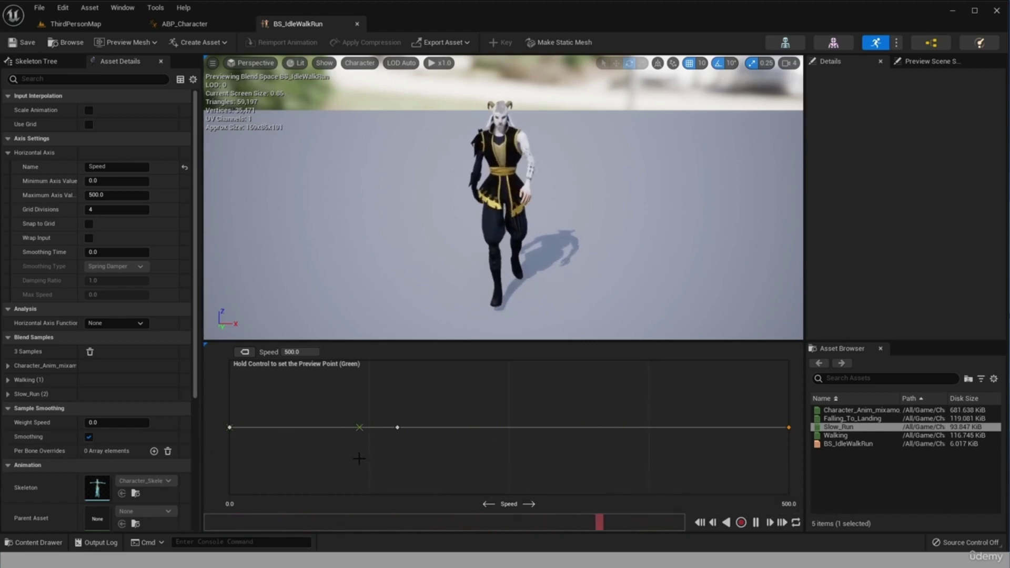
Step: Pause the preview playback and set the Walking sample's speed to 200
left_click(755, 522)
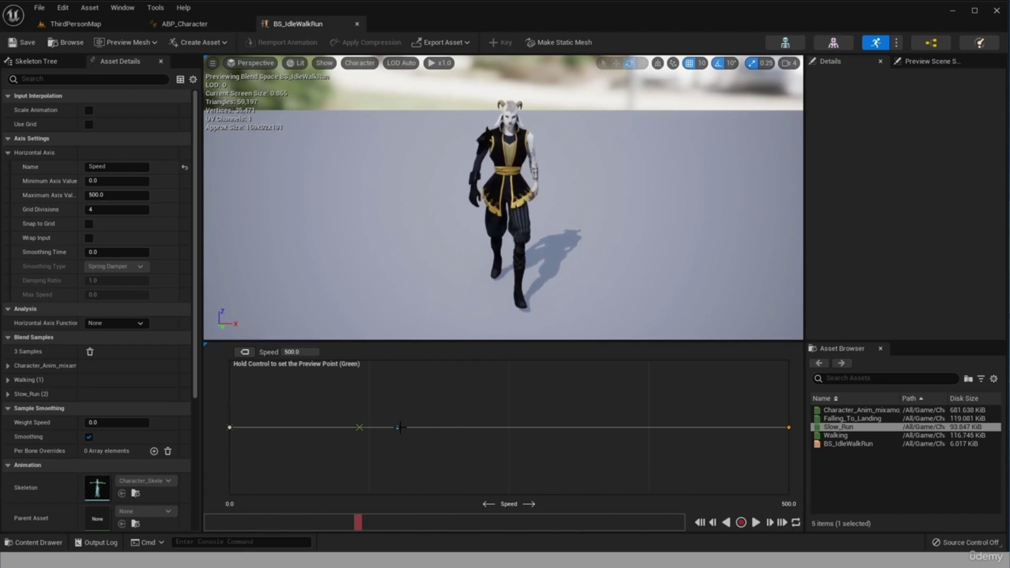
left_click(399, 427)
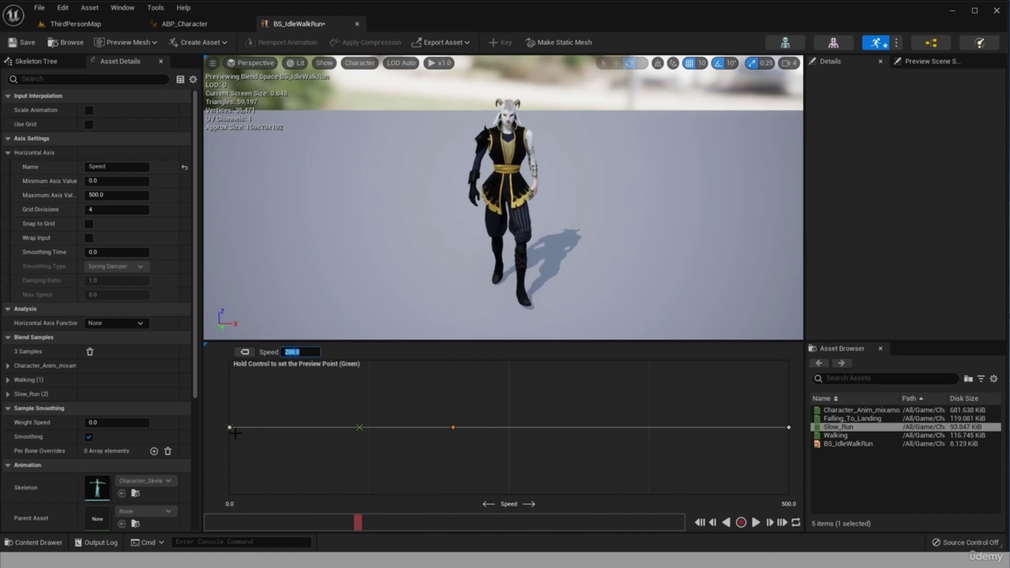
Step: Play the blend space while moving its preview point from idle toward the Slow_Run sample, and pause the playback
left_click_drag(235, 431, 507, 428, "ctrl")
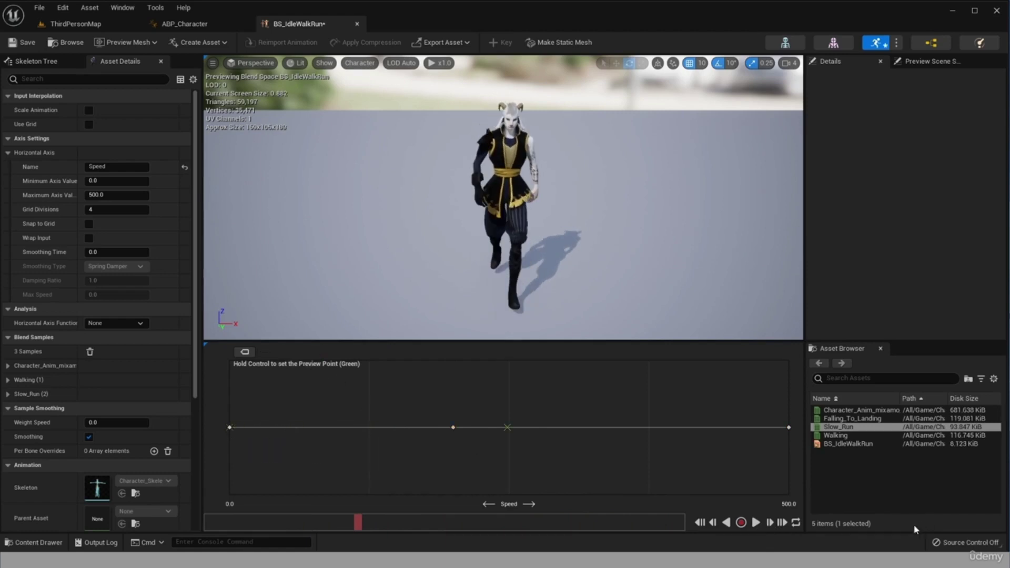
left_click(758, 524)
left_click_drag(242, 431, 724, 481, "ctrl")
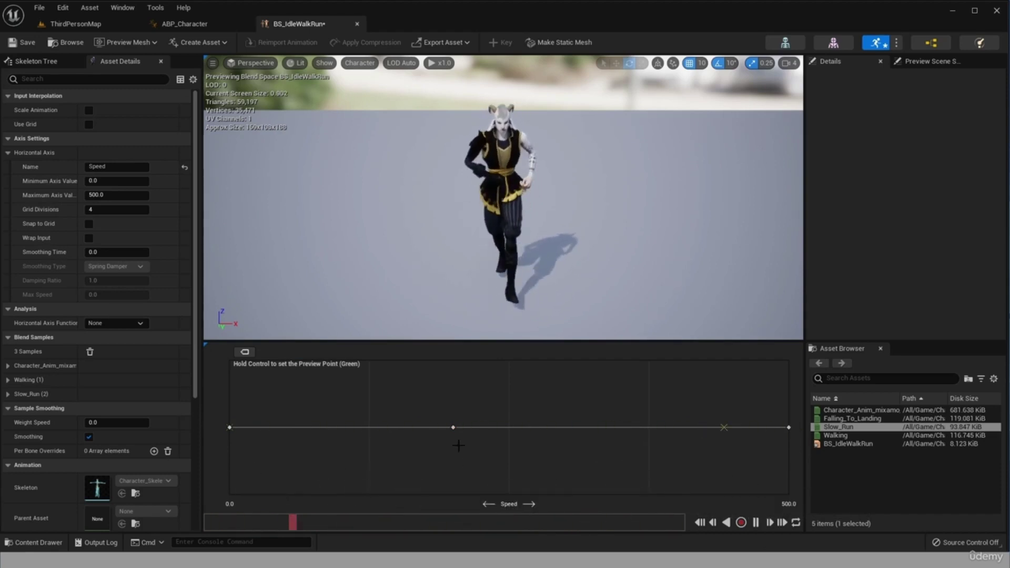
left_click(756, 522)
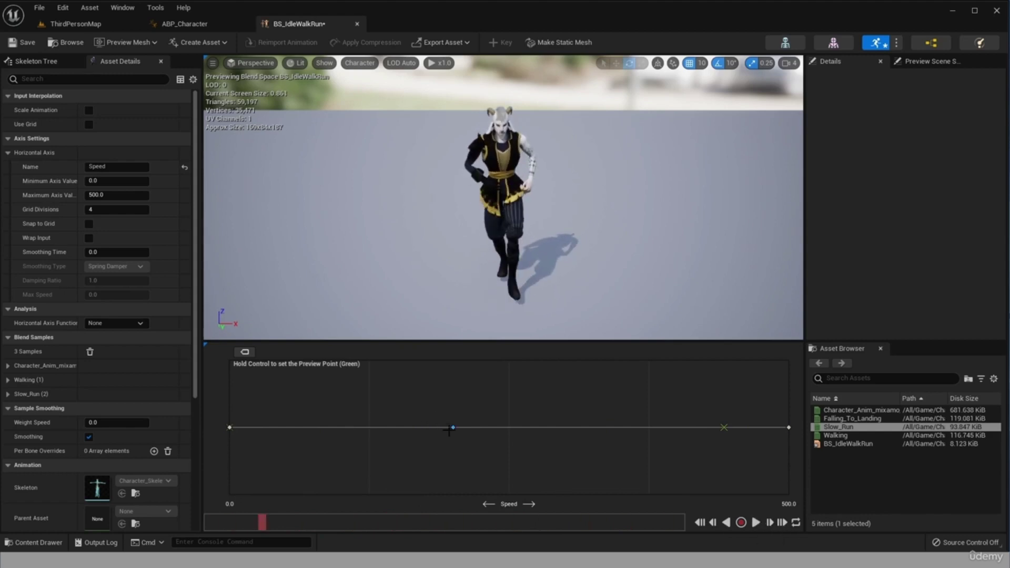
Step: Change the Walking sample's speed value again and save BS_IdleWalkRun
left_click(450, 428)
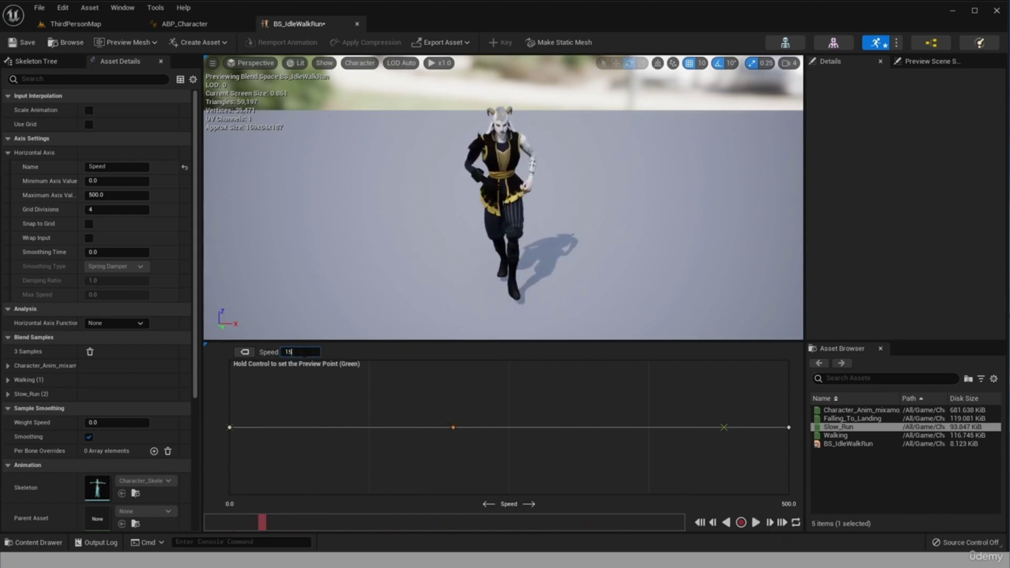
key("Return")
left_click(26, 42)
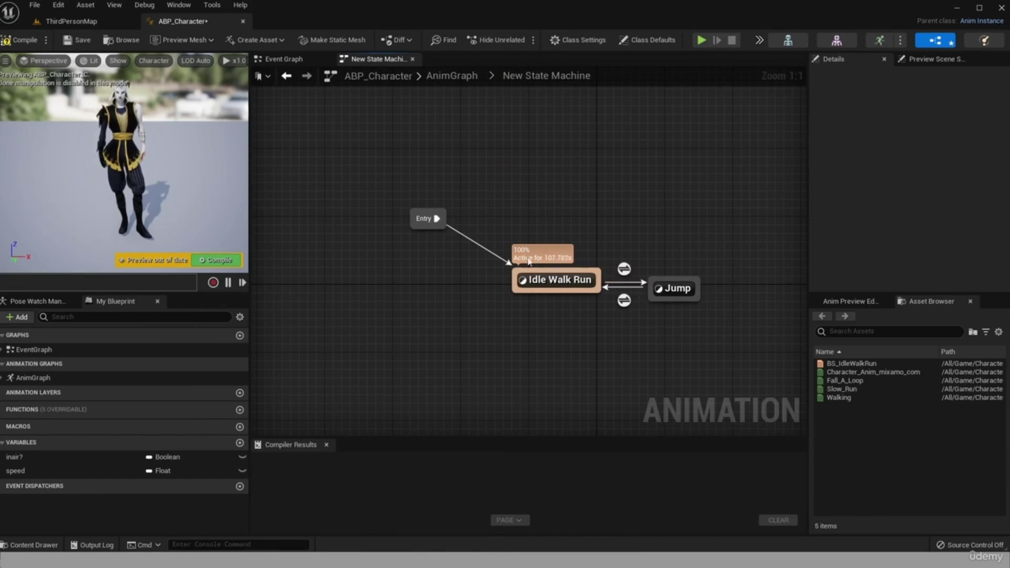
Step: Open the Idle Walk Run state in ABP_Character and place a BS_IdleWalkRun blend space player before the Output Animation Pose node
double_click(561, 281)
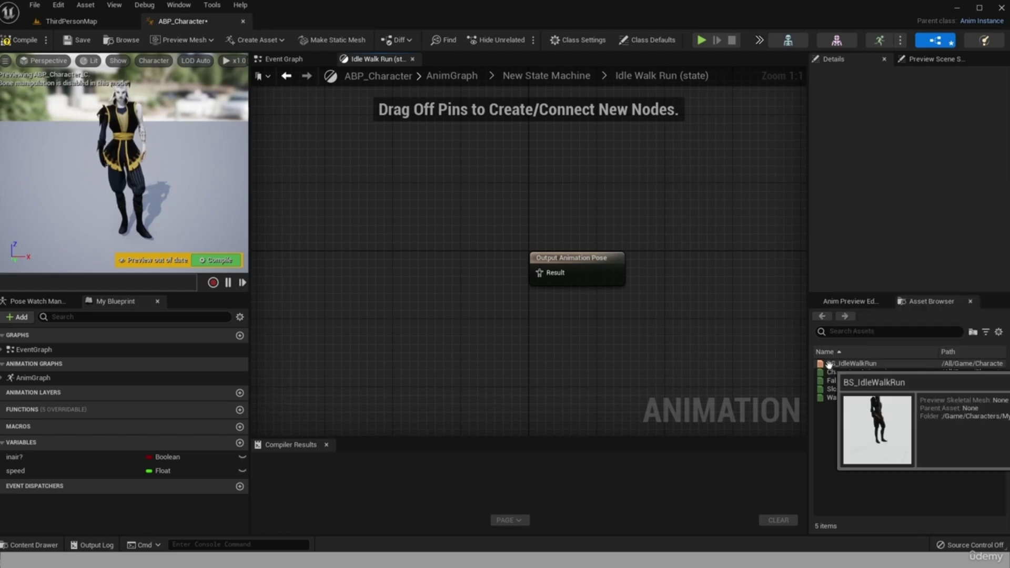
left_click_drag(829, 363, 429, 241)
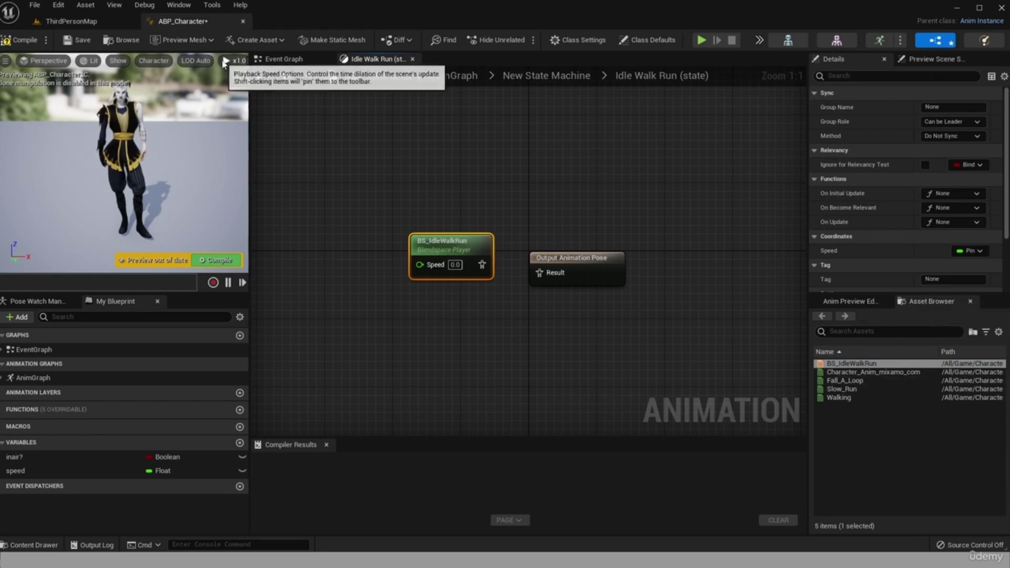
left_click(179, 6)
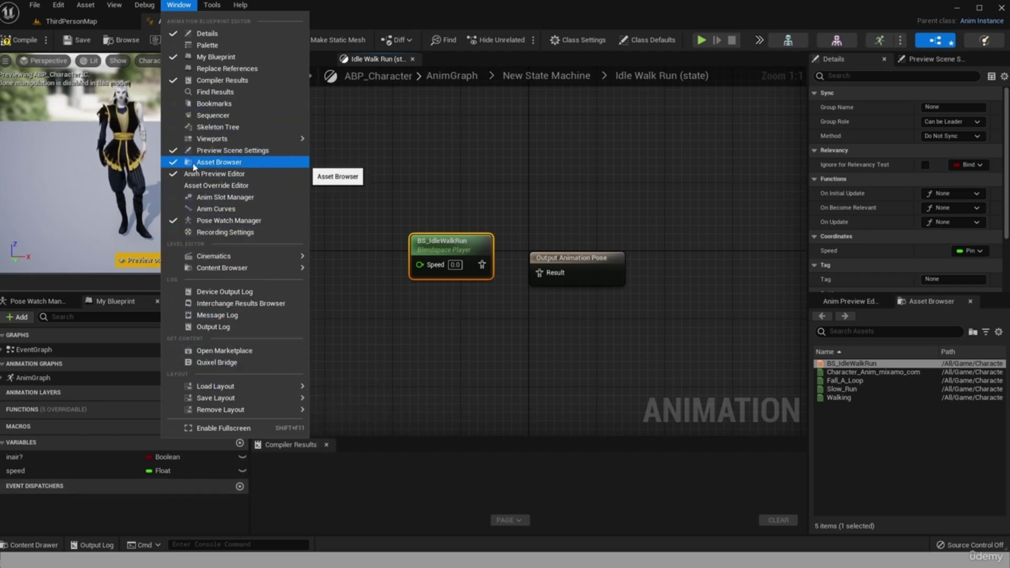
left_click(531, 155)
left_click(532, 155)
left_click_drag(487, 244, 453, 244)
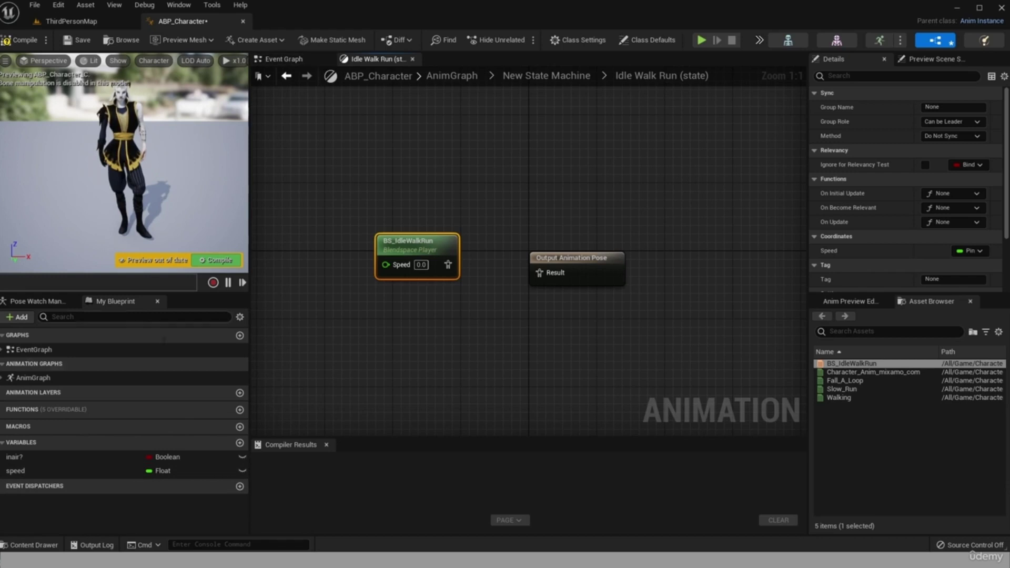
Step: Feed a speed variable getter into the BS_IdleWalkRun node's Speed input, connect its pose to Output Animation Pose, and compile
left_click_drag(56, 469, 297, 300)
left_click(363, 337)
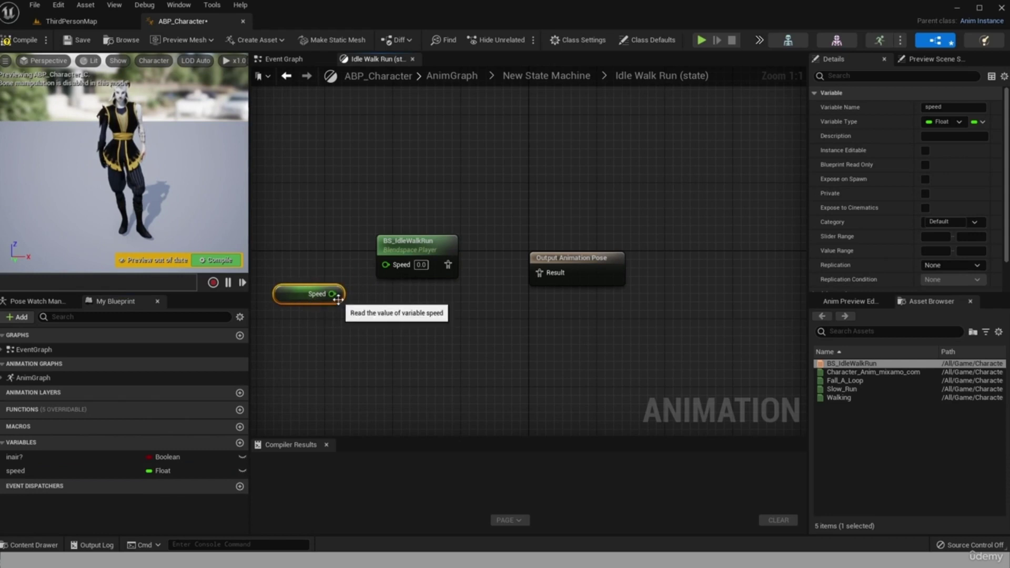
left_click_drag(332, 293, 387, 265)
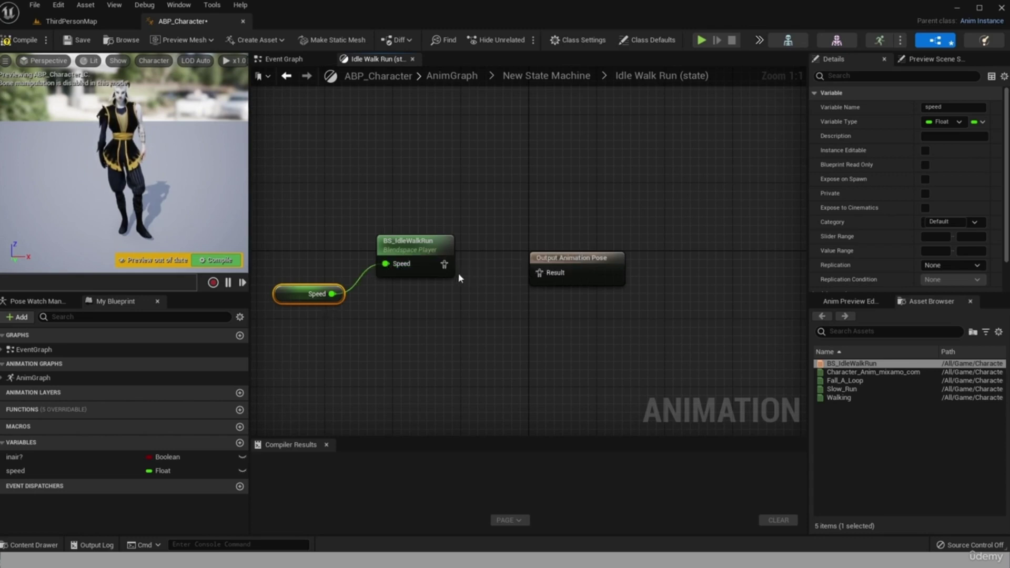
left_click_drag(445, 264, 539, 272)
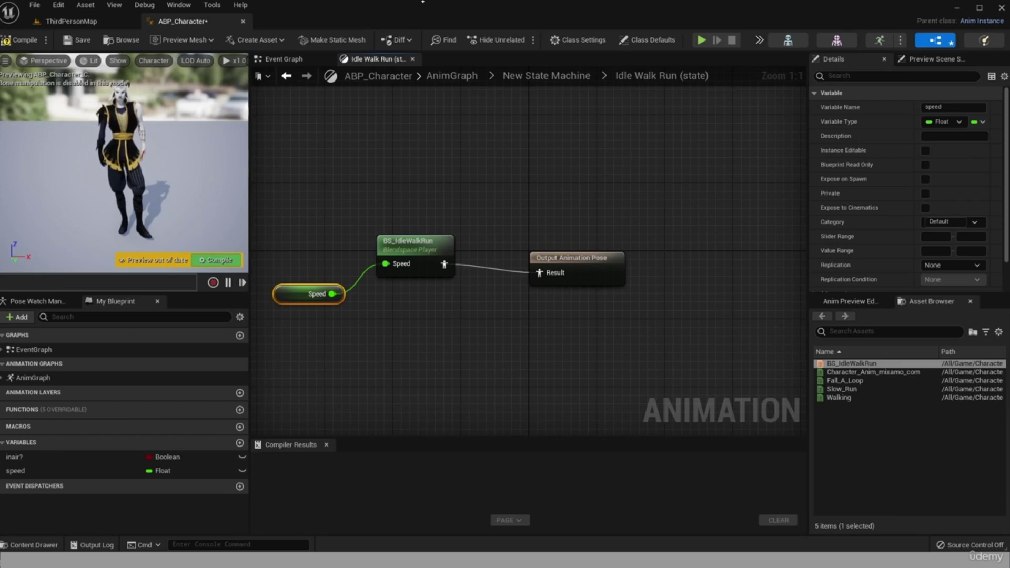
left_click(20, 40)
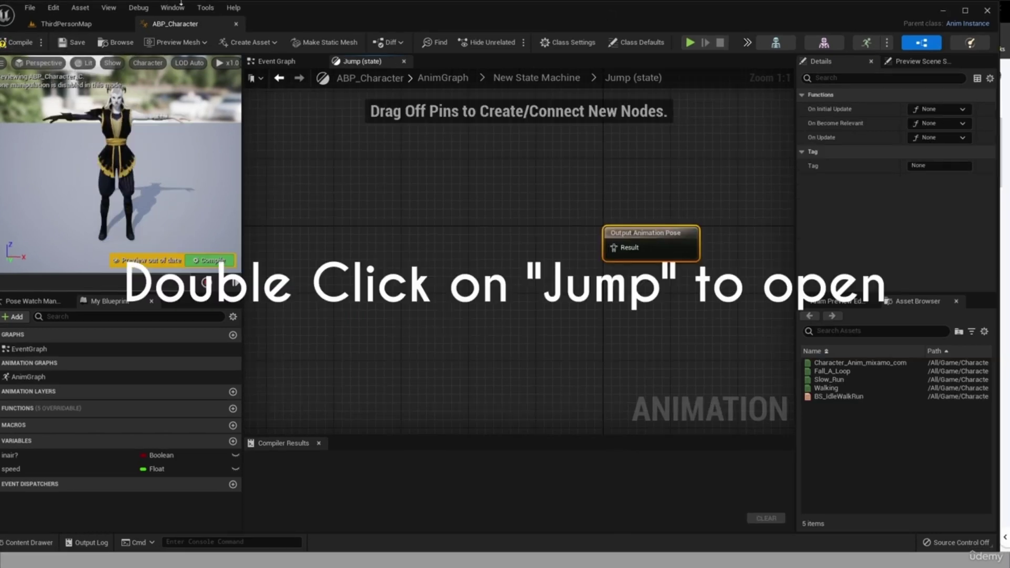
Step: Add the Fall_A_Loop animation to the Jump state, connect it to the Output Animation Pose result, and compile
mouse_move(854, 371)
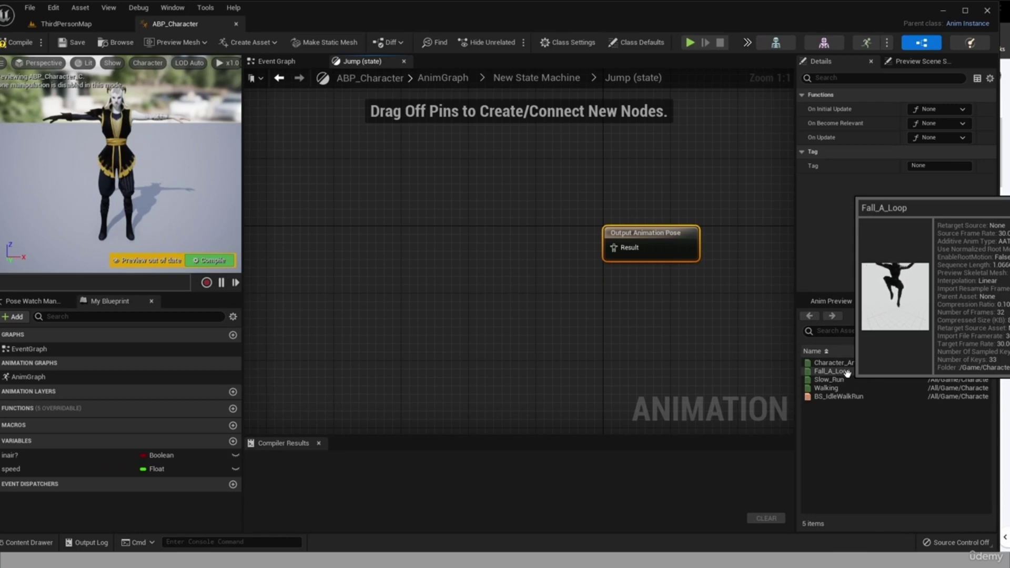
left_click(810, 371)
left_click_drag(810, 371, 438, 302)
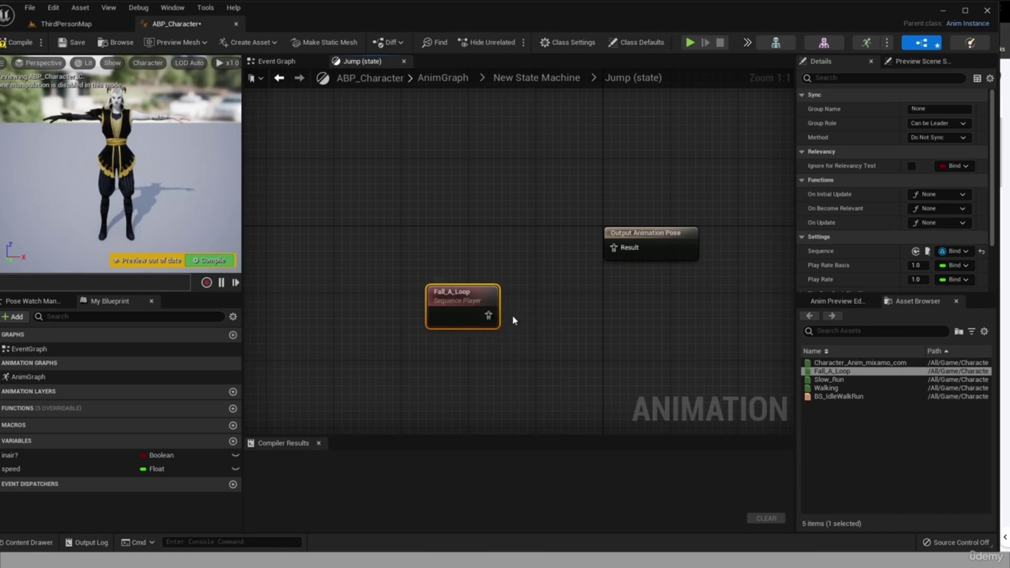
left_click_drag(500, 309, 615, 250)
left_click(18, 42)
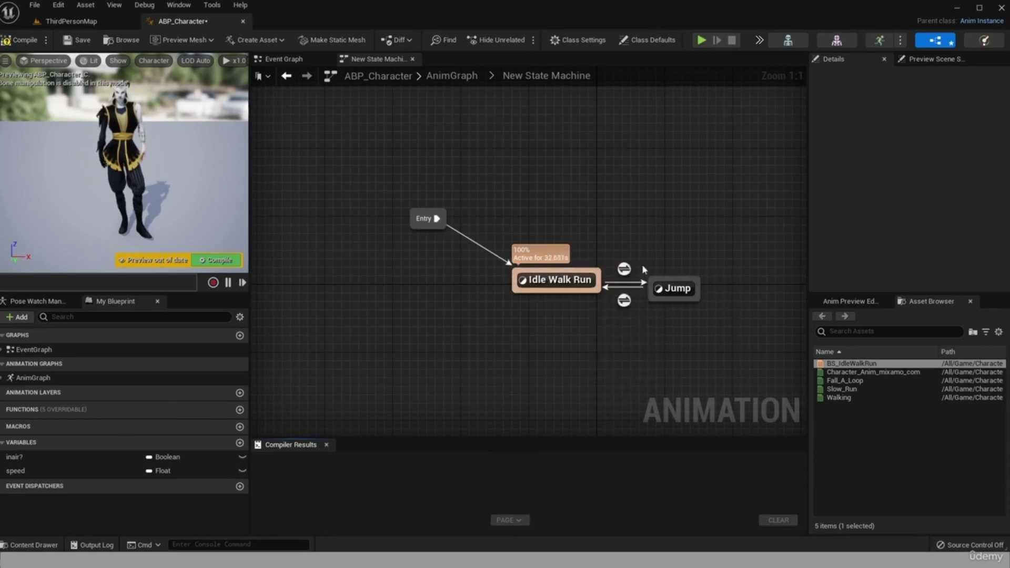
Step: Make the Idle Walk Run to Jump rule use an inair? getter as its Can Enter Transition condition, and compile
double_click(624, 269)
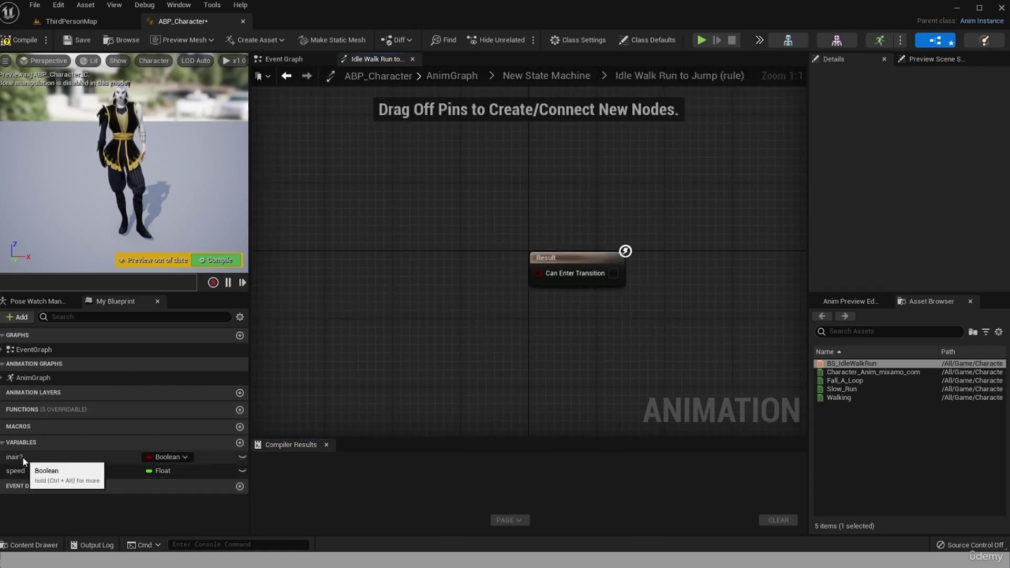
left_click(66, 457)
left_click_drag(69, 459, 362, 296, "ctrl")
left_click(391, 309)
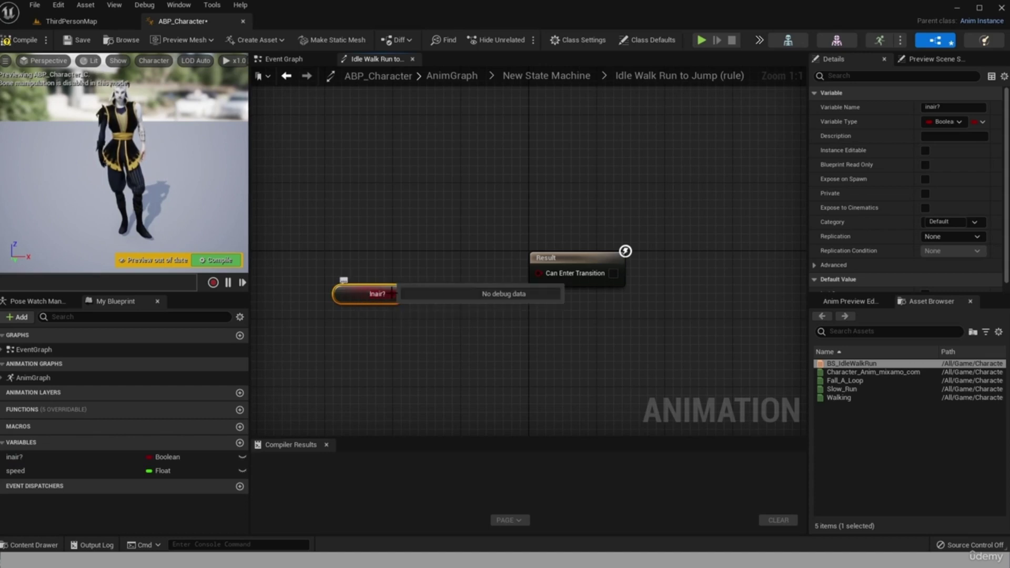
left_click_drag(392, 293, 539, 273)
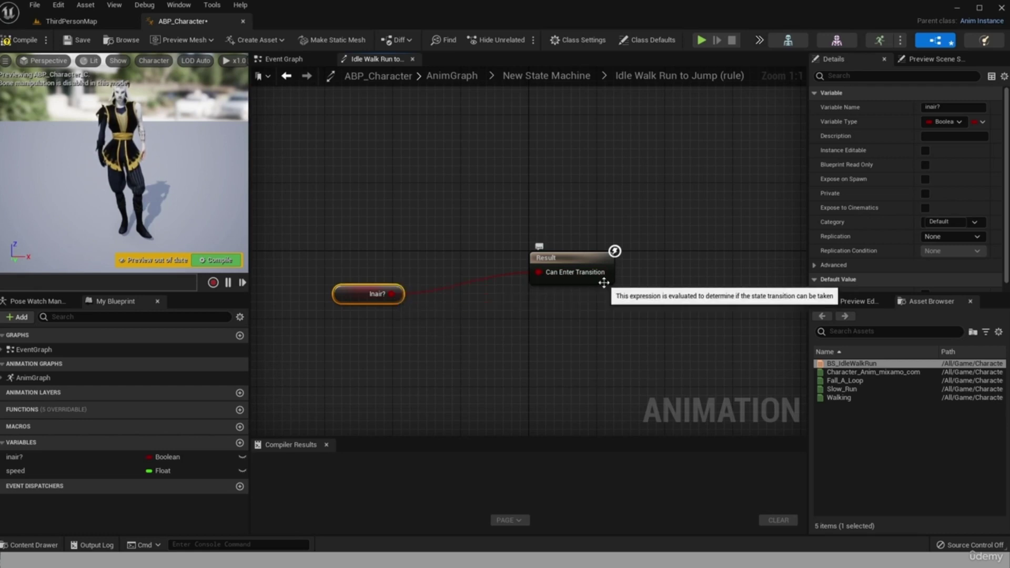
left_click(22, 41)
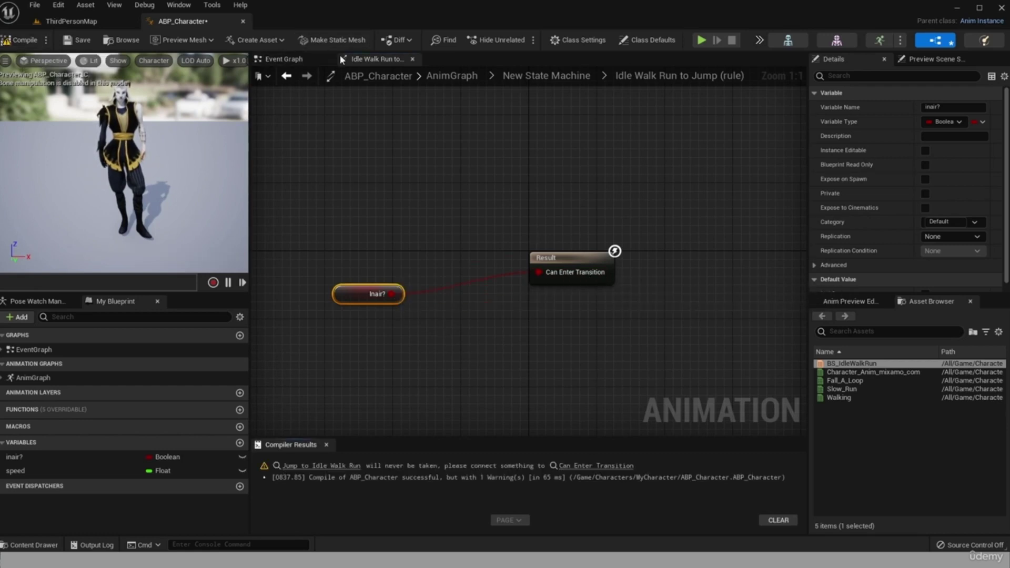
Step: Open the Jump to Idle Walk Run rule and add an inair? getter connected to a NOT Boolean node
left_click(286, 75)
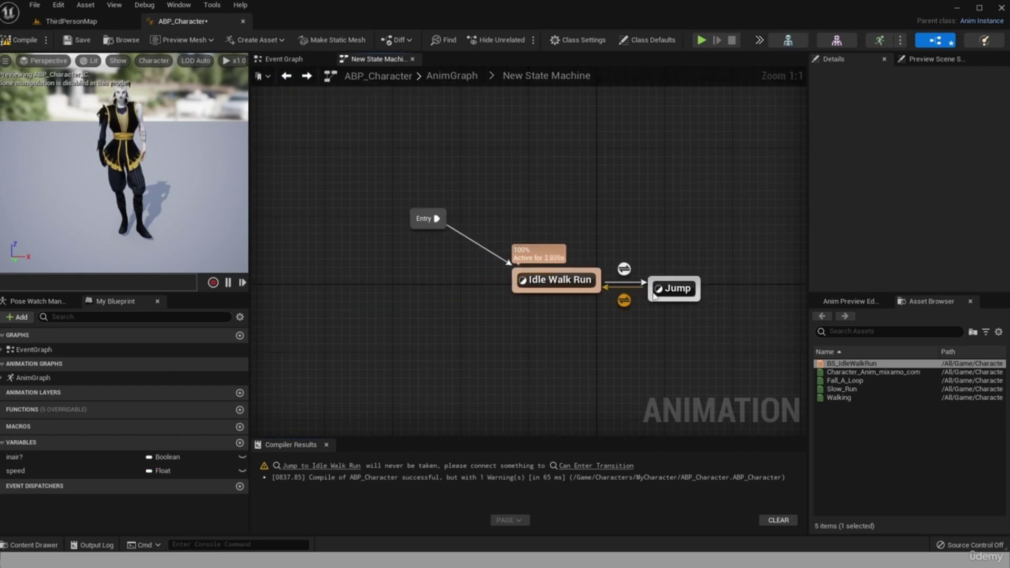
double_click(624, 300)
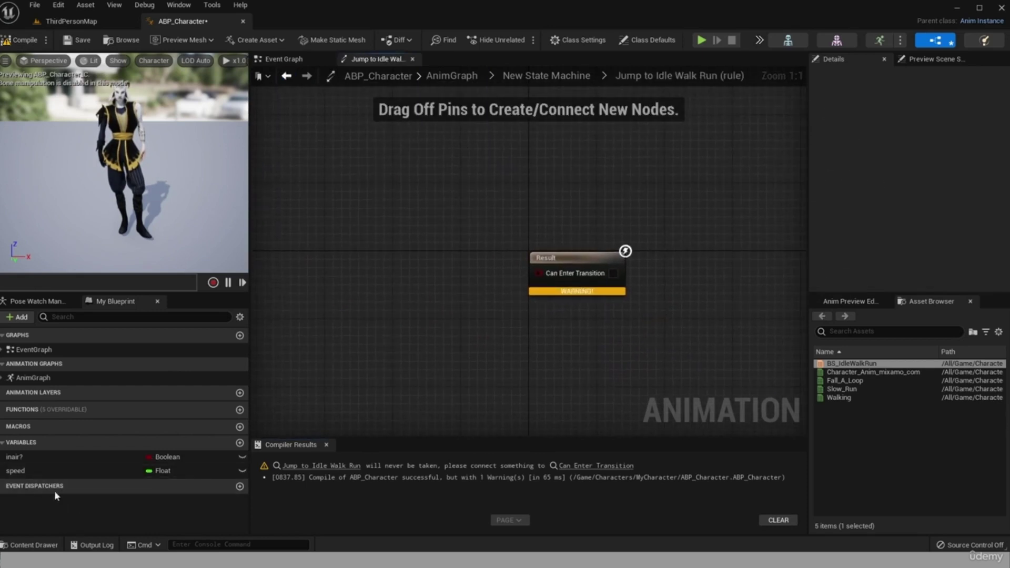
left_click(44, 458)
left_click_drag(45, 463, 321, 312)
left_click(337, 335)
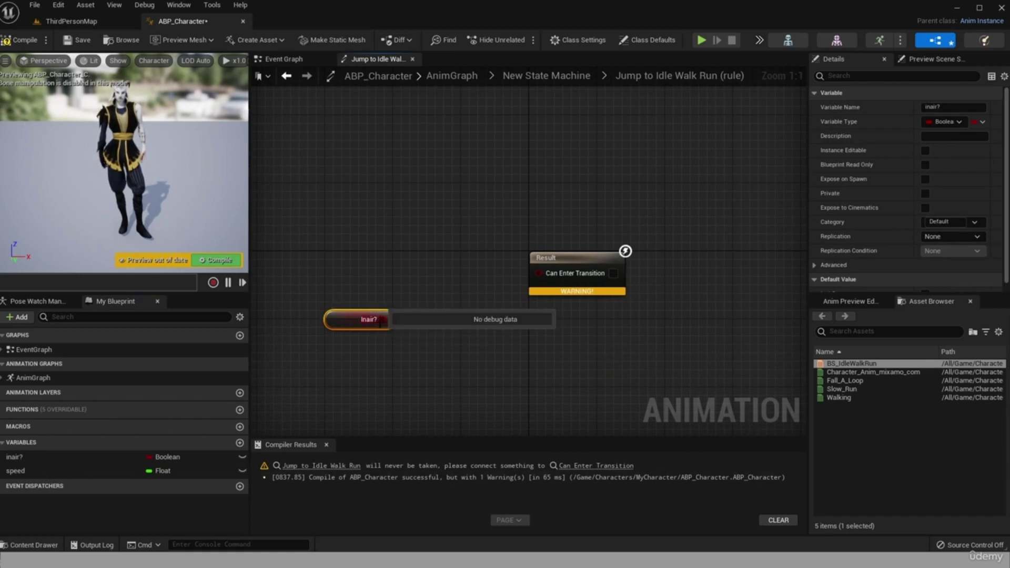
left_click_drag(388, 319, 415, 252)
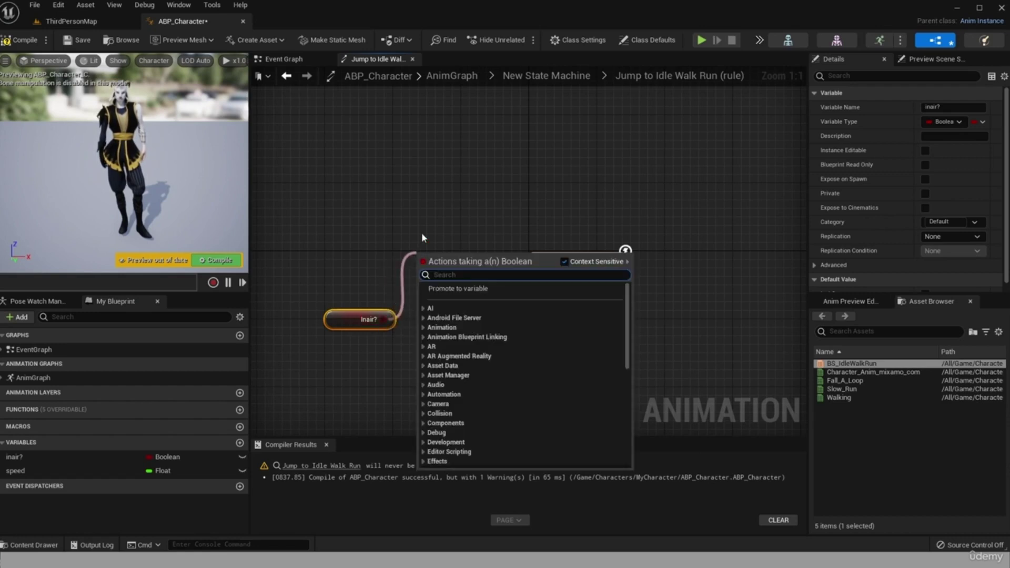
type("not")
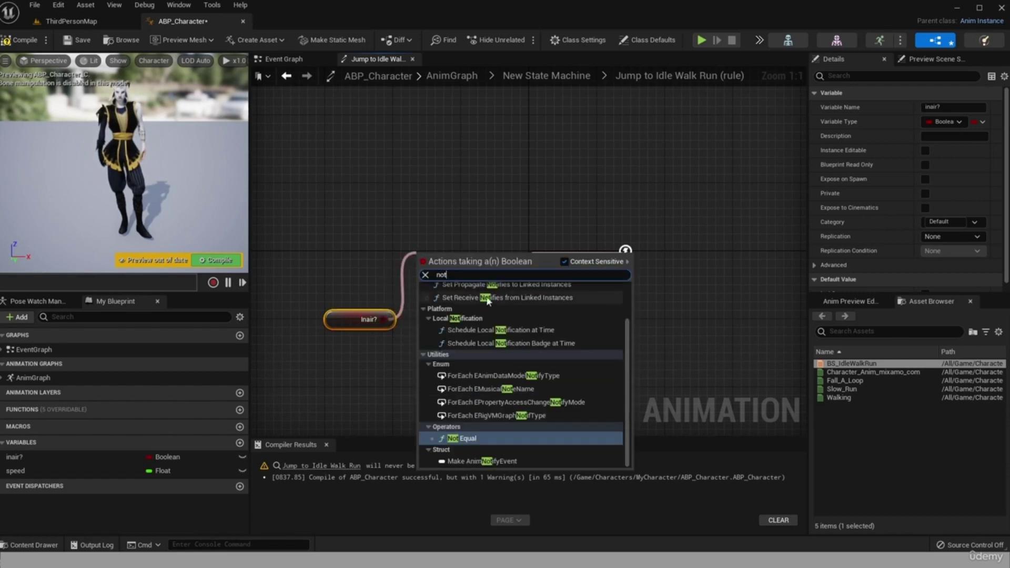
scroll(509, 321, "up", 2)
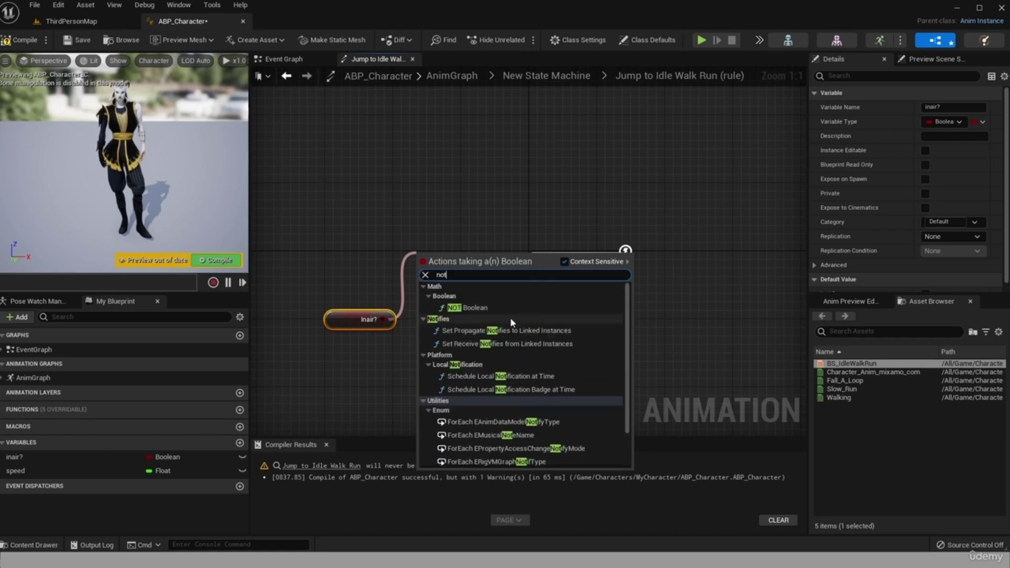
left_click(483, 309)
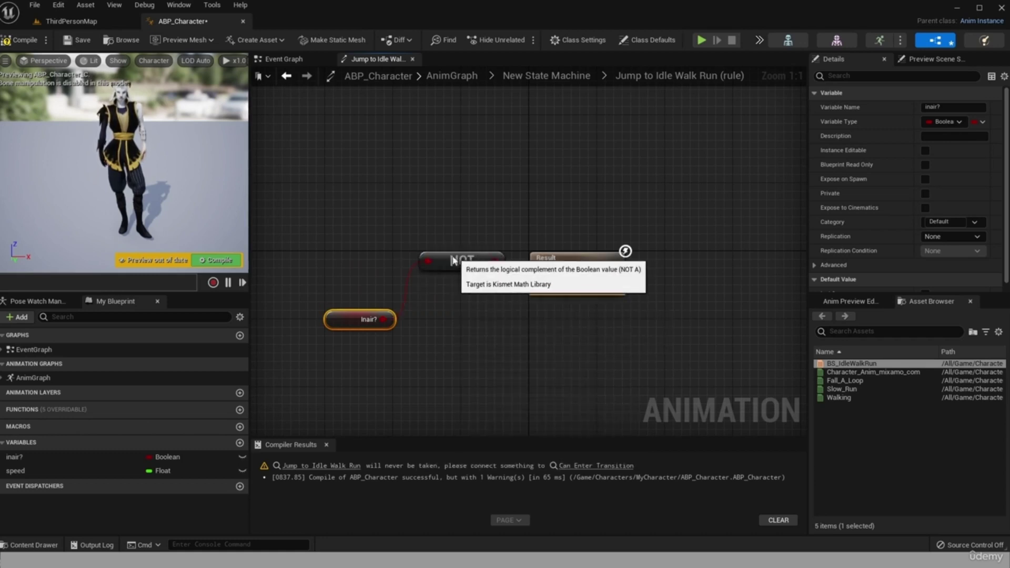
Step: Reposition the NOT node, connect its output to Can Enter Transition, and compile and save the animation blueprint
left_click_drag(454, 261, 429, 252)
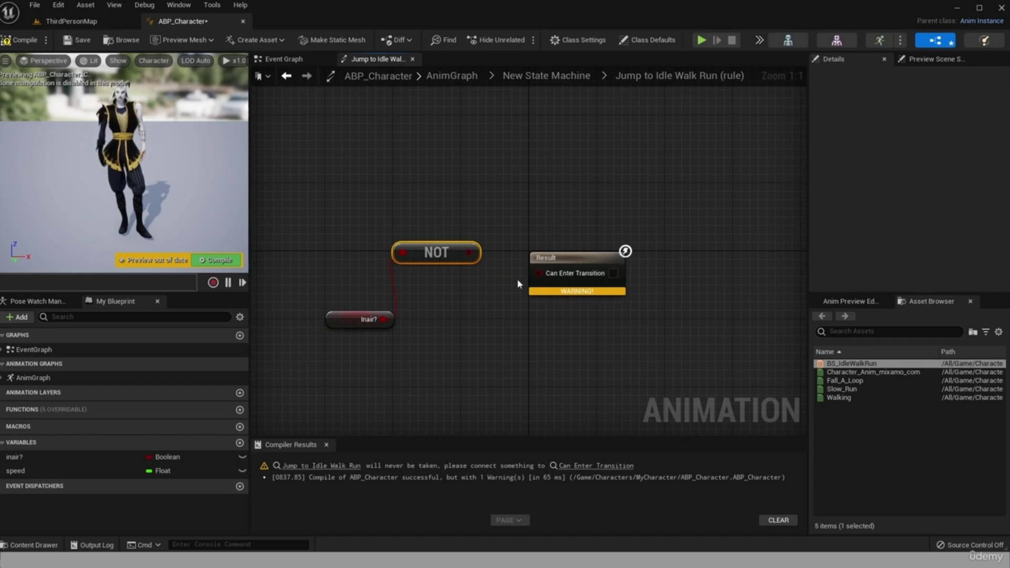
left_click_drag(469, 252, 538, 273)
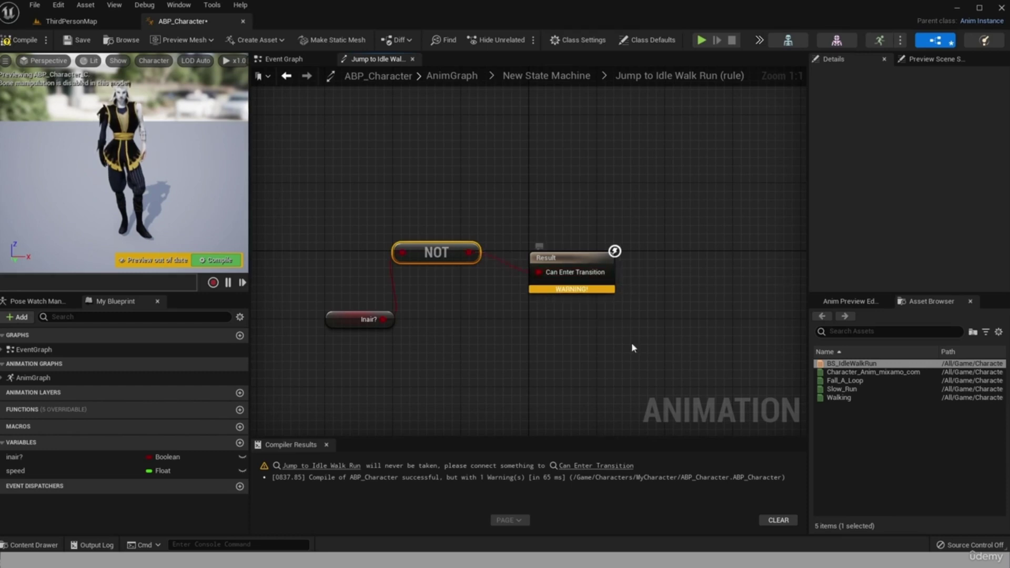
left_click(21, 40)
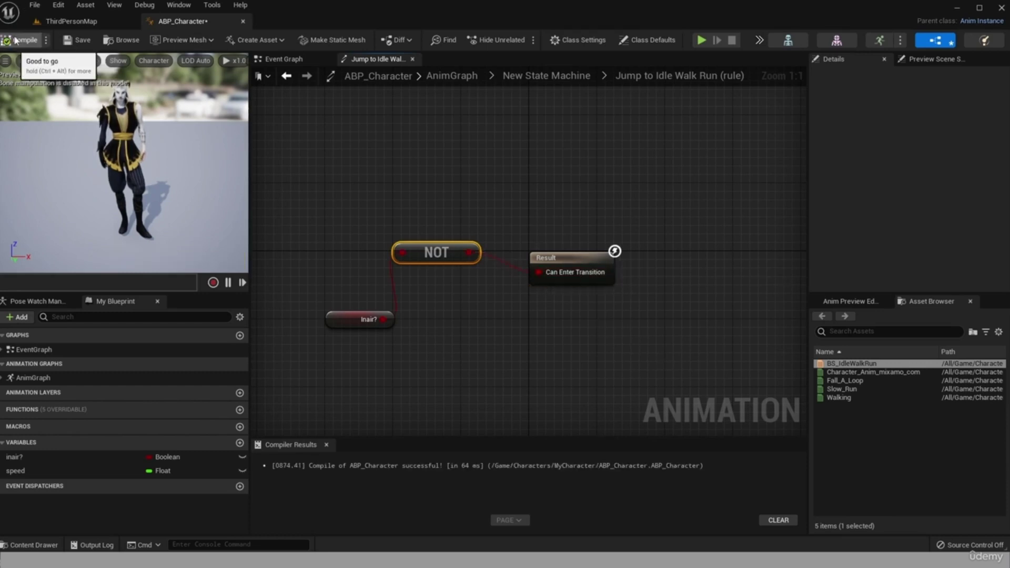
left_click(72, 45)
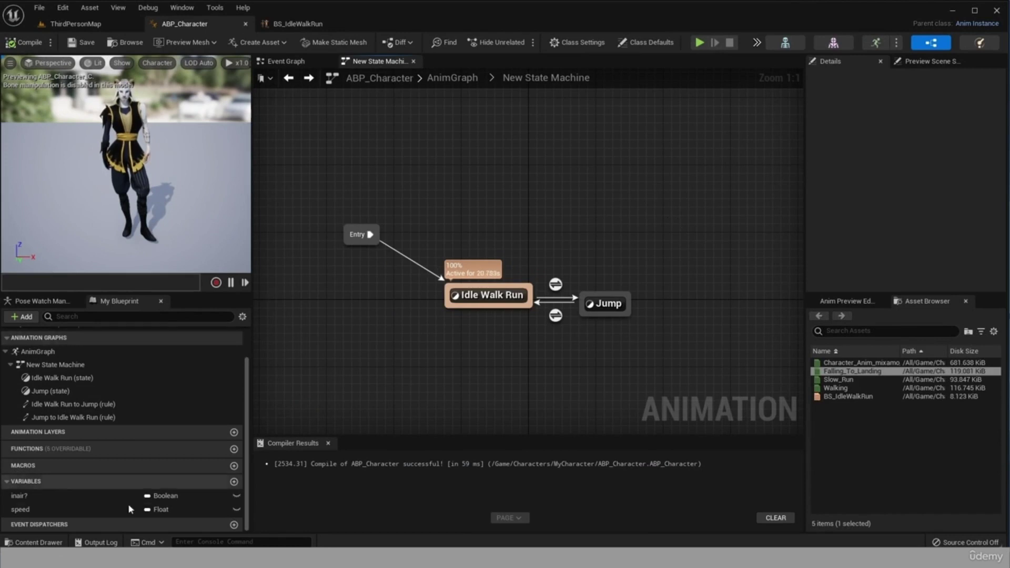
Step: Open the BP_ThirdPersonCharacter blueprint from the ThirdPerson/Blueprints content folder
left_click(44, 545)
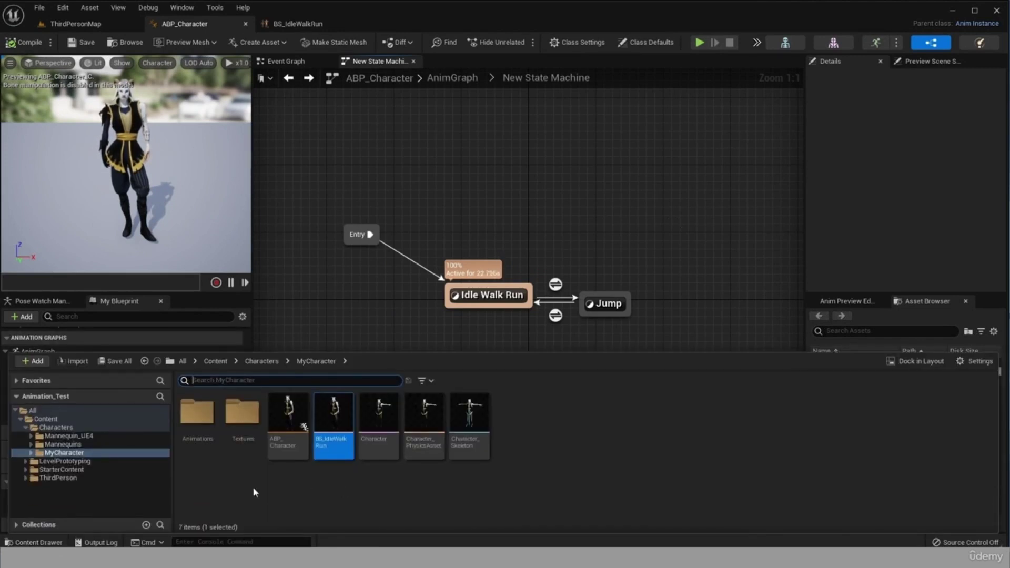
left_click(41, 479)
left_click(202, 419)
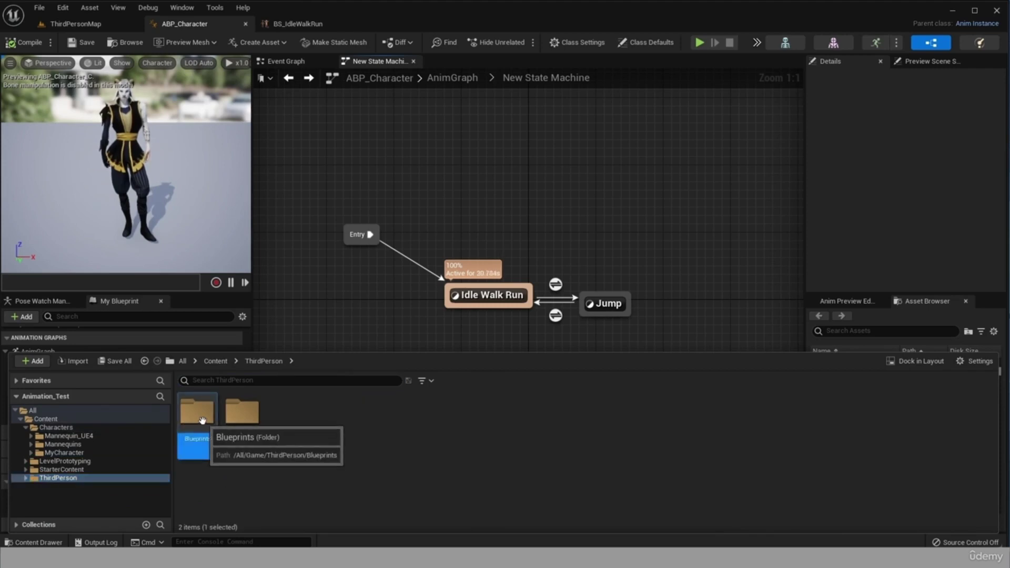
double_click(202, 419)
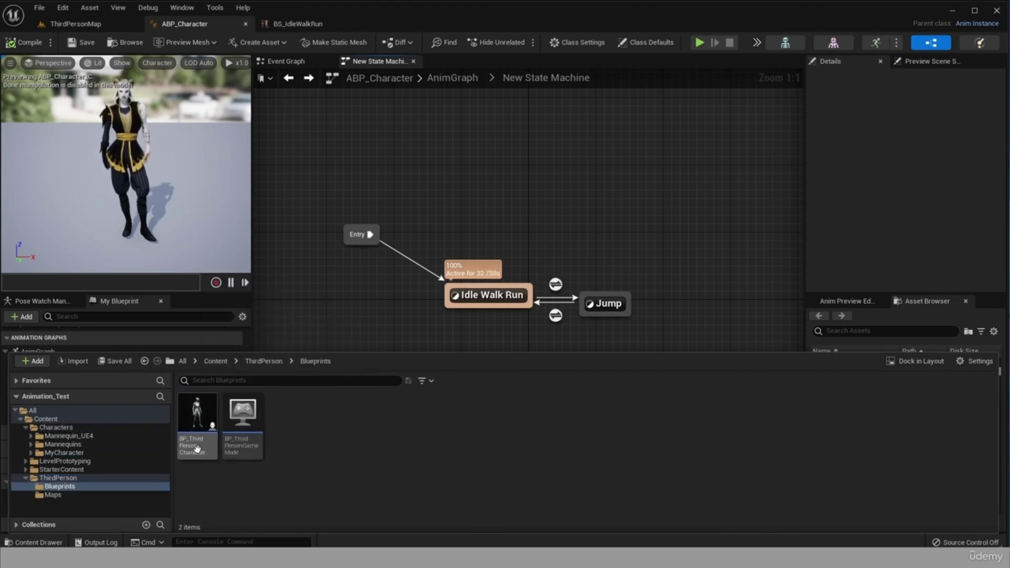
double_click(197, 415)
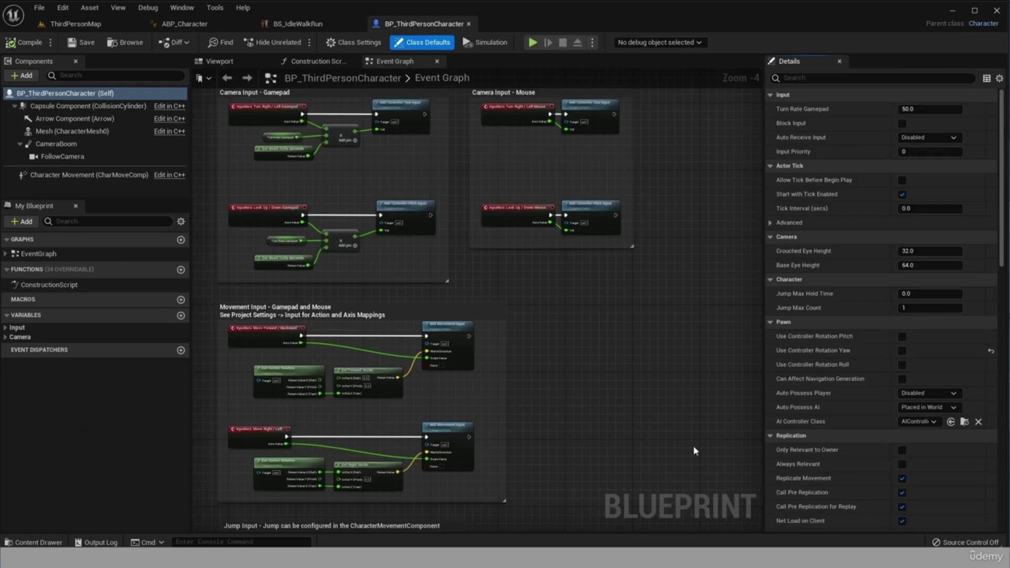
Step: In the blueprint's viewport, set the Mesh component's Skeletal Mesh to Character
left_click(218, 62)
scroll(484, 265, "up", 6)
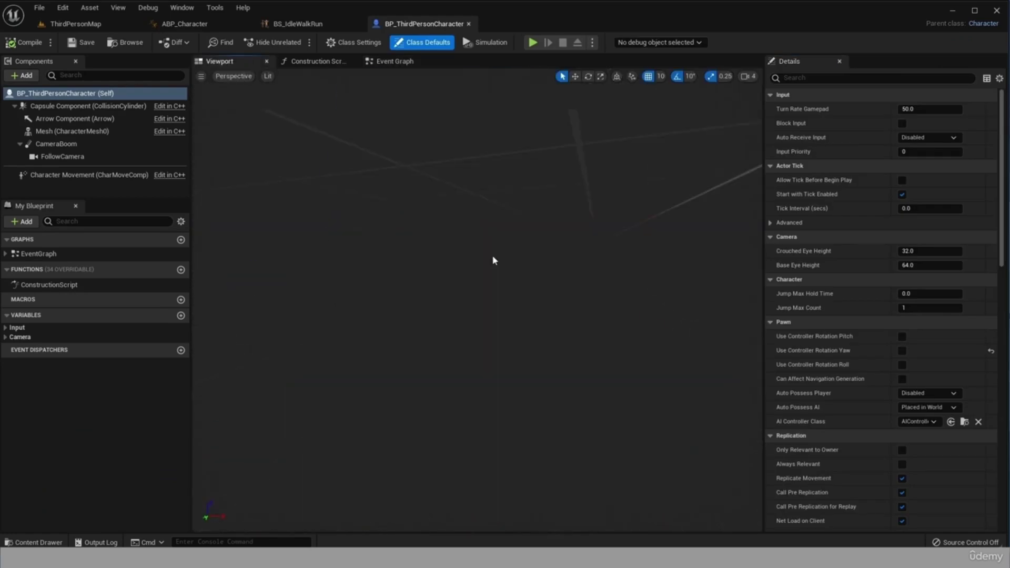
scroll(494, 259, "down", 5)
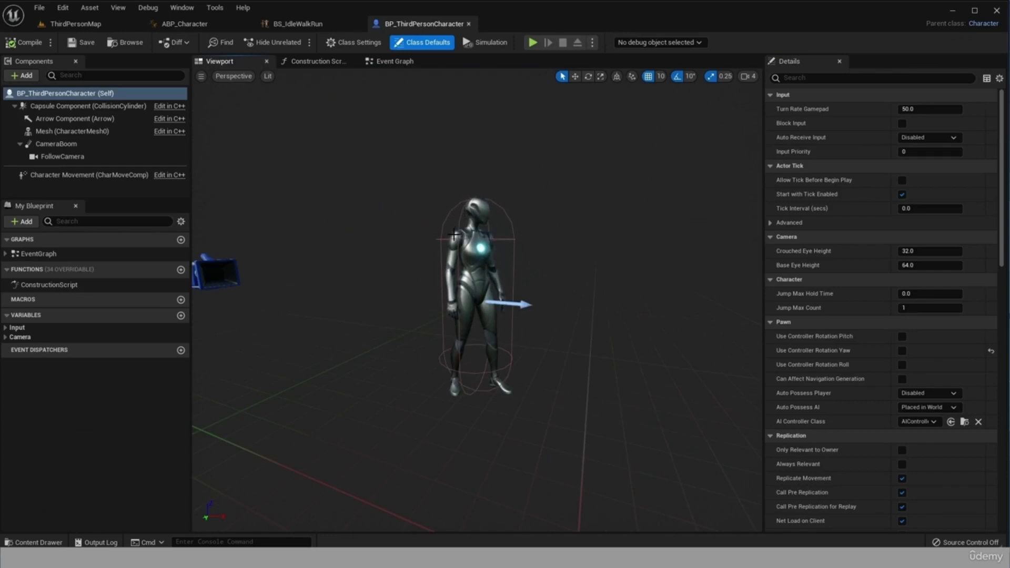
left_click(62, 134)
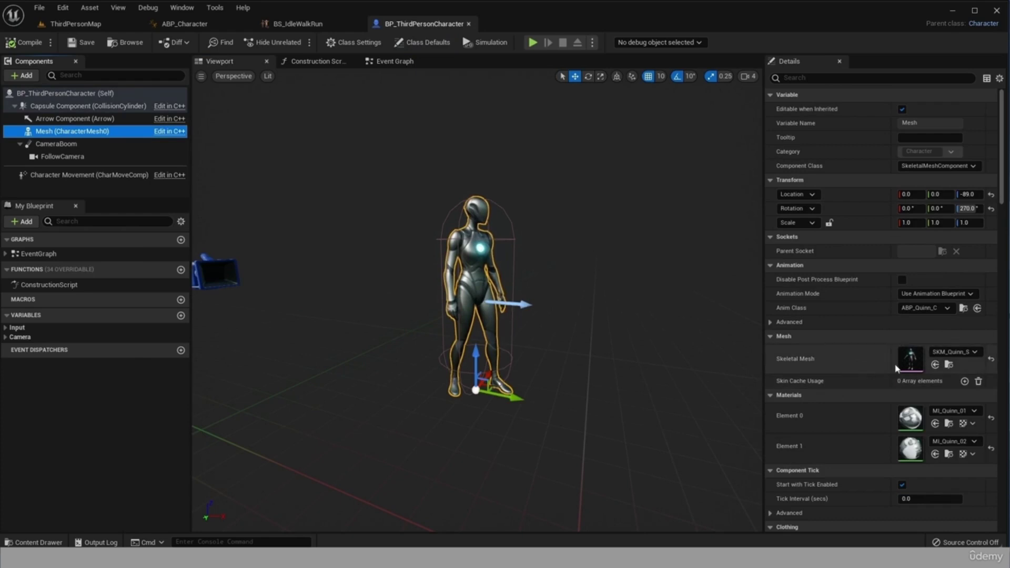
left_click(969, 351)
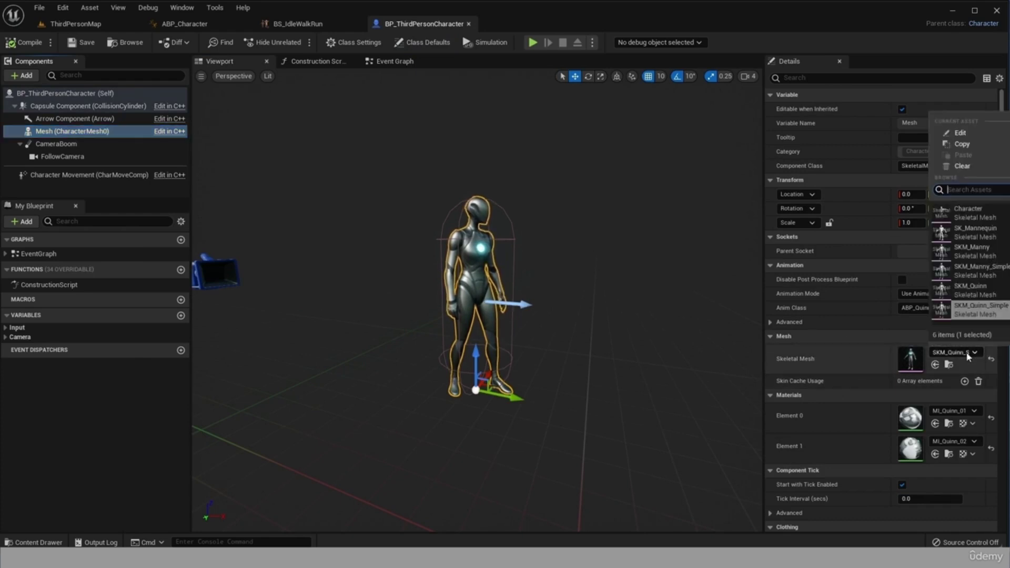
left_click(979, 213)
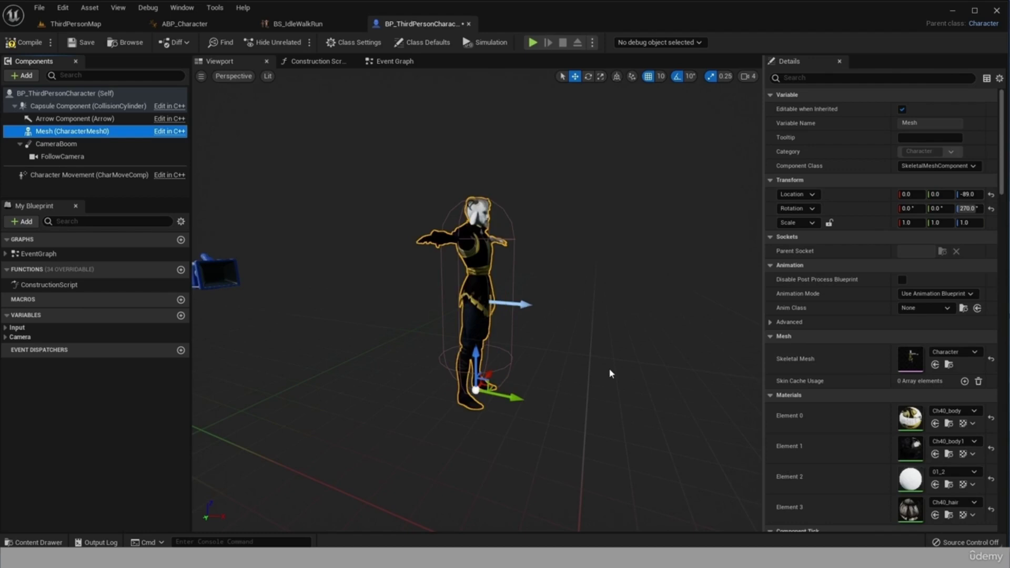
Step: Set the Mesh component's Anim Class to ABP_Character, and compile and save the character blueprint
left_click_drag(610, 374, 639, 394)
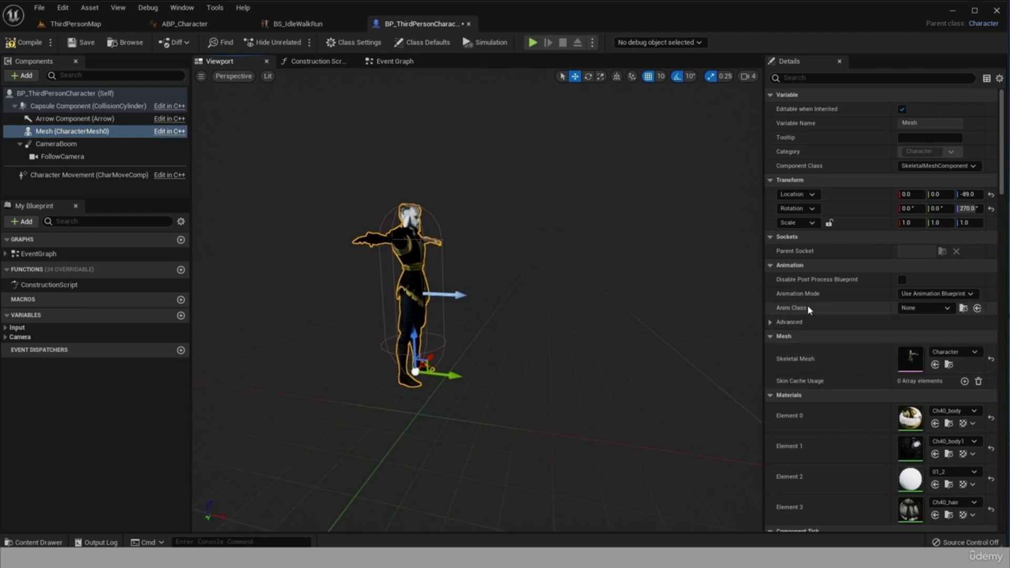
left_click(933, 309)
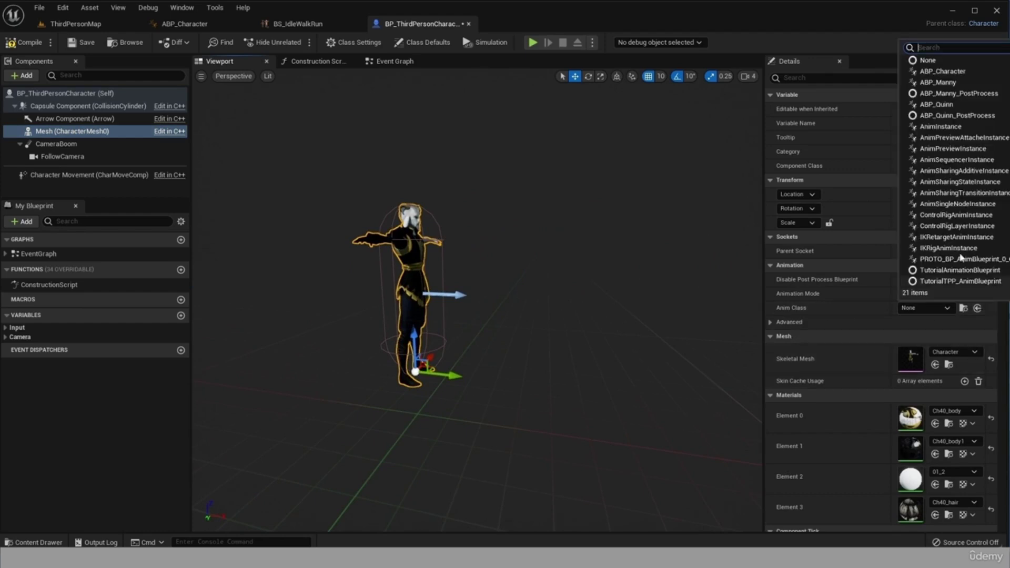
left_click(939, 72)
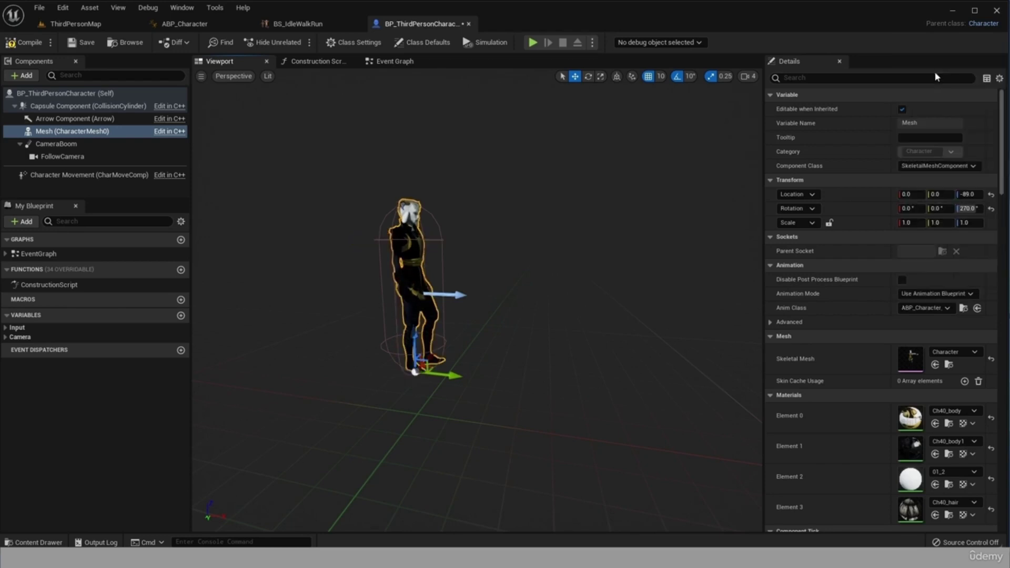
mouse_move(389, 203)
left_mouse_down()
mouse_move(368, 221)
mouse_move(389, 203)
left_mouse_up()
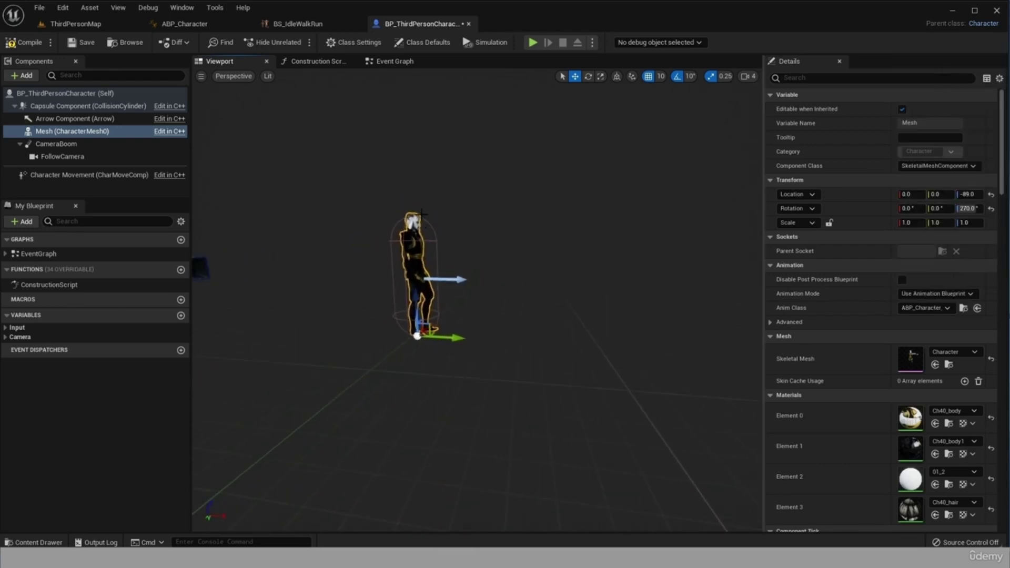
scroll(389, 203, "up", 5)
scroll(380, 218, "down", 4)
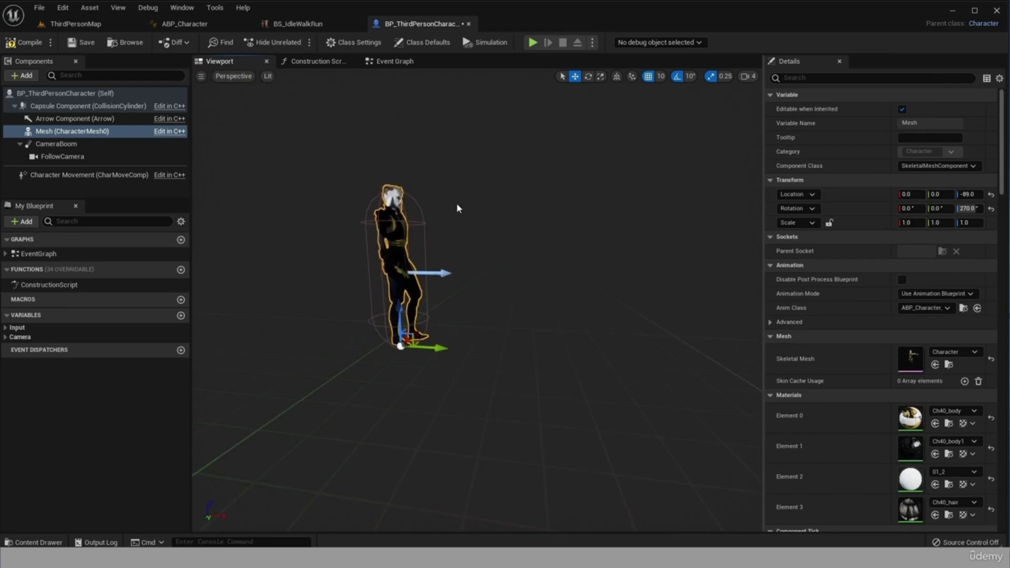
left_click(21, 43)
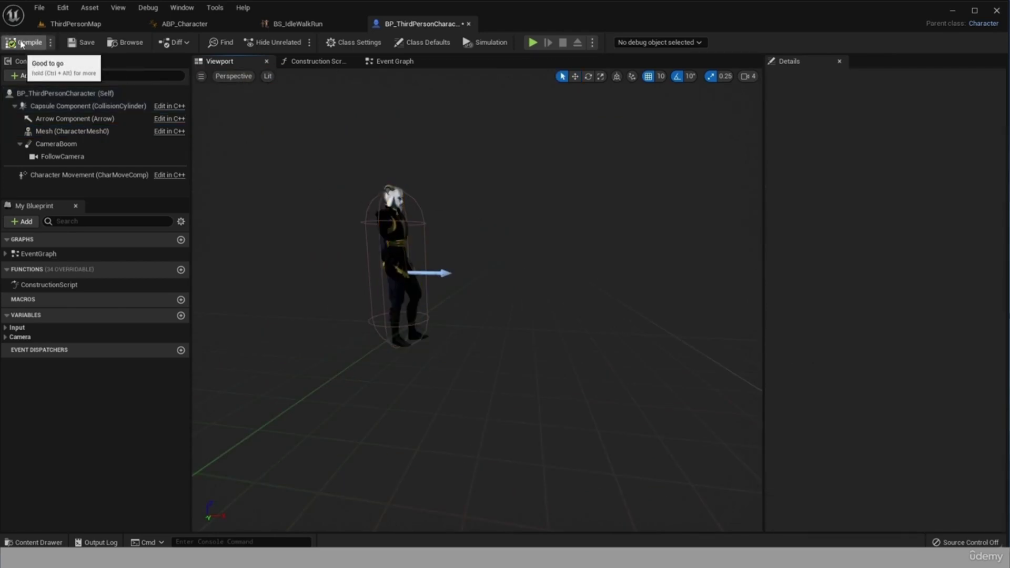
left_click(75, 42)
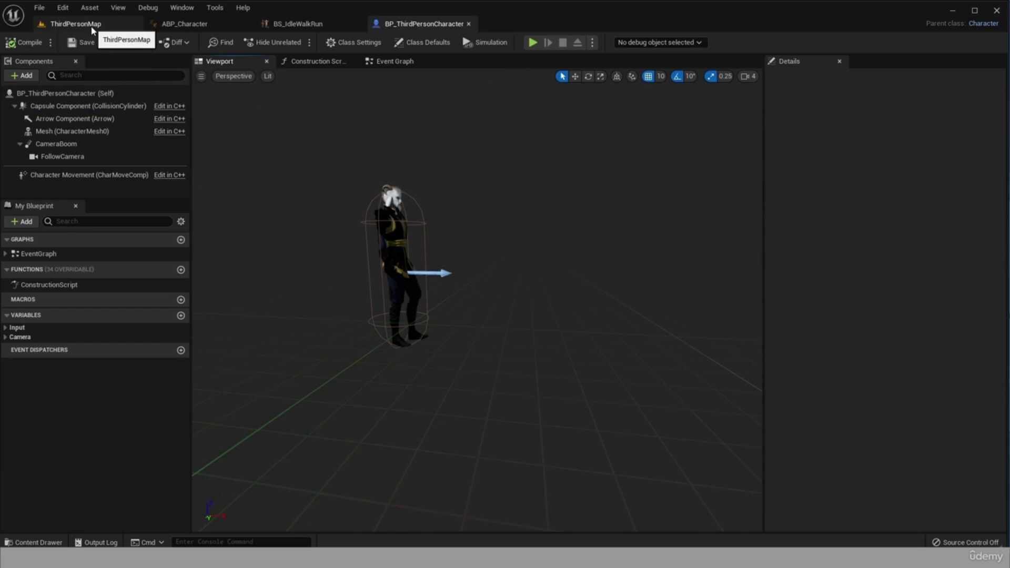
Step: Play ThirdPersonMap in an enlarged level viewport and test the character's running and jumping animations
left_click(92, 26)
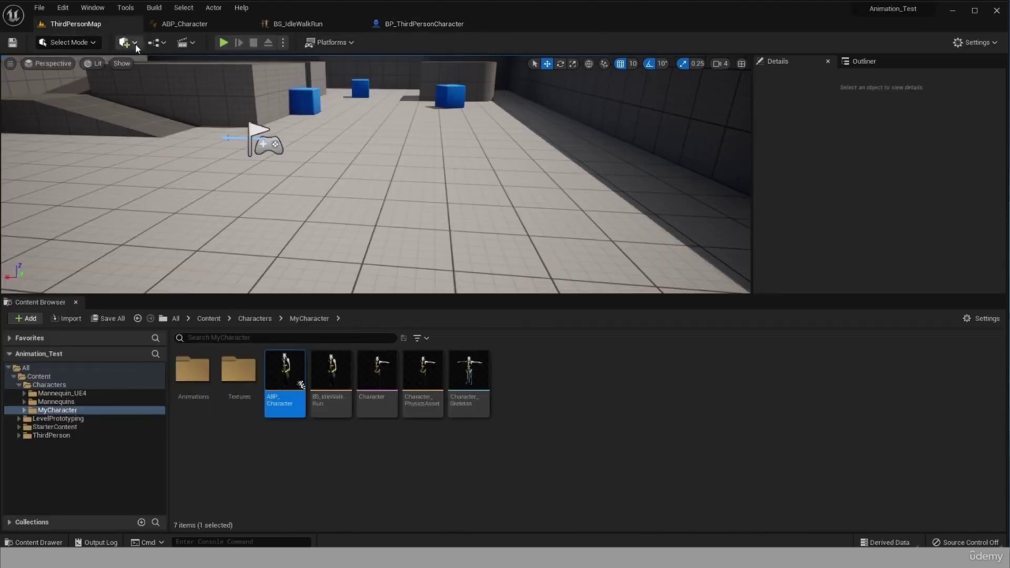
left_click(224, 44)
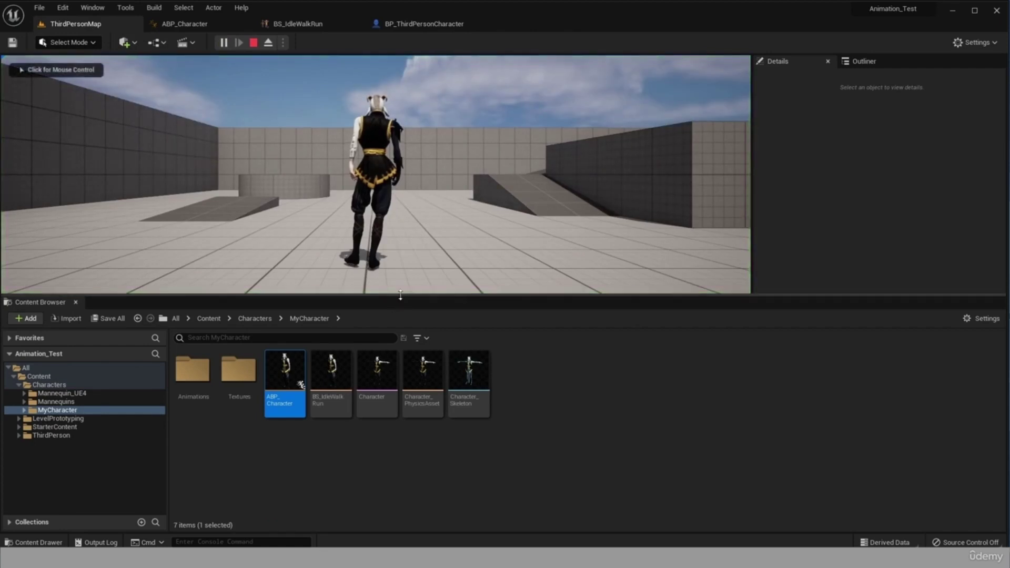
left_click_drag(375, 295, 374, 463)
left_click(375, 368)
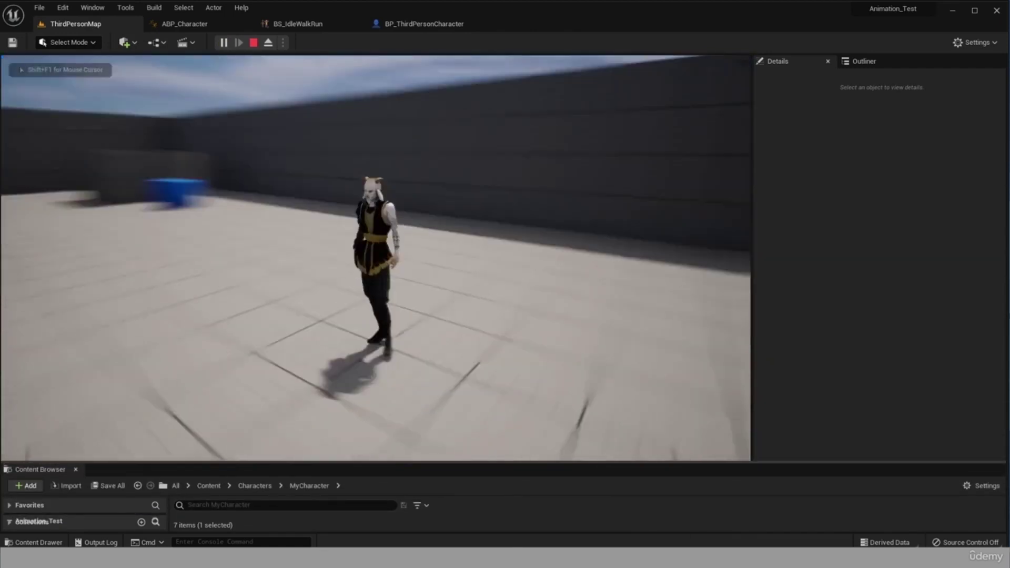
key("w")
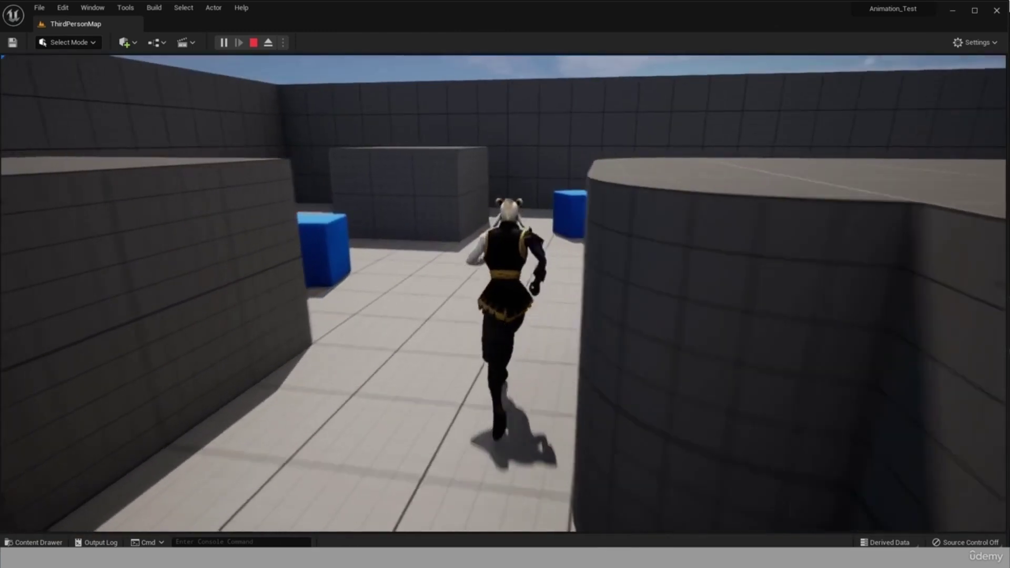
key("space")
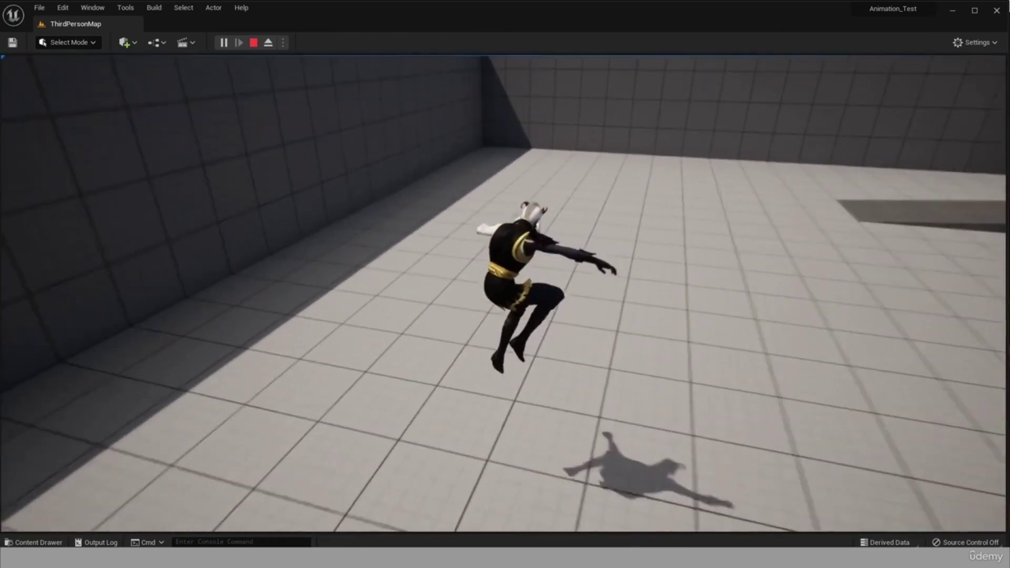